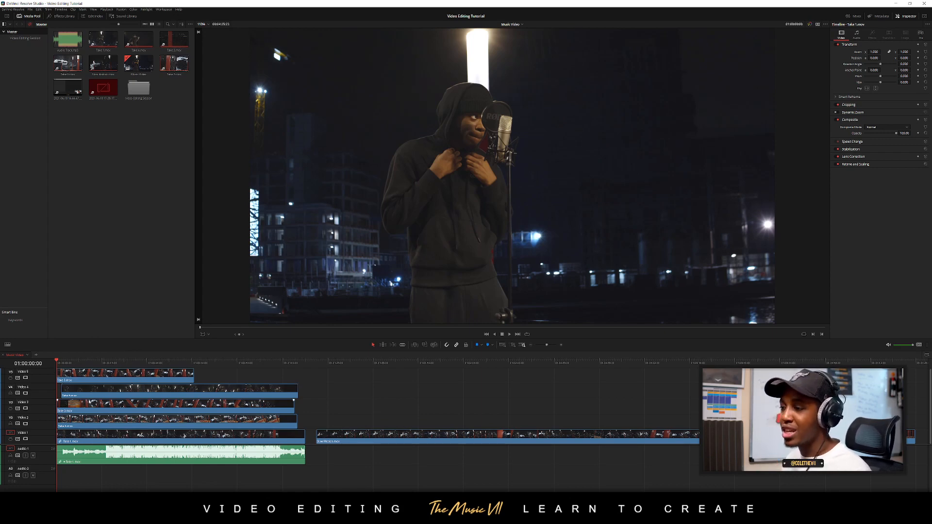
# Hide the Media Pool and enlarge the timeline area by shrinking the viewer
pyautogui.scroll(8, 100, 404)
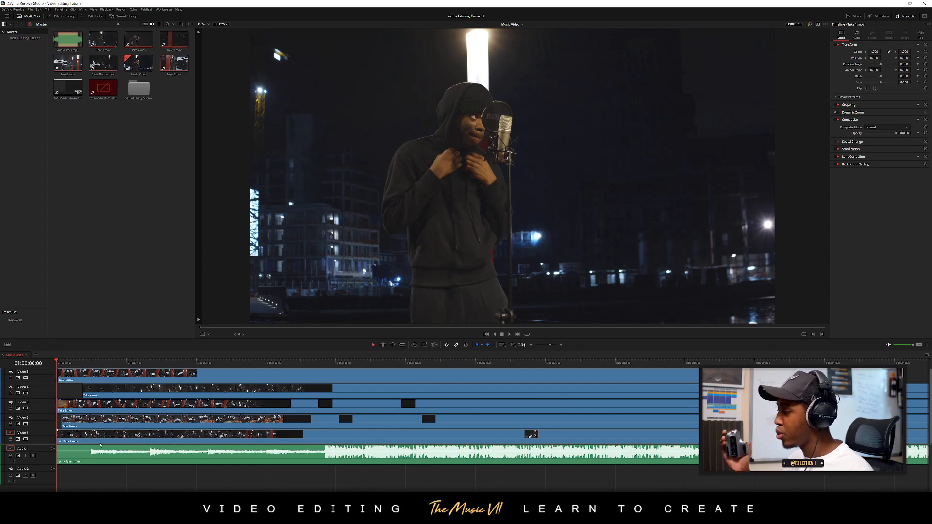
pyautogui.scroll(2, 100, 446)
pyautogui.scroll(-5, 117, 443)
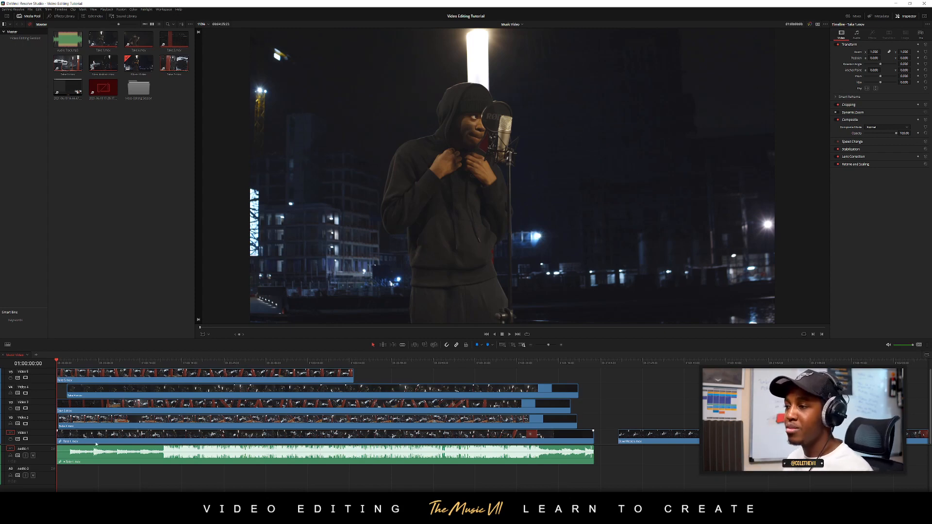
pyautogui.click(30, 17)
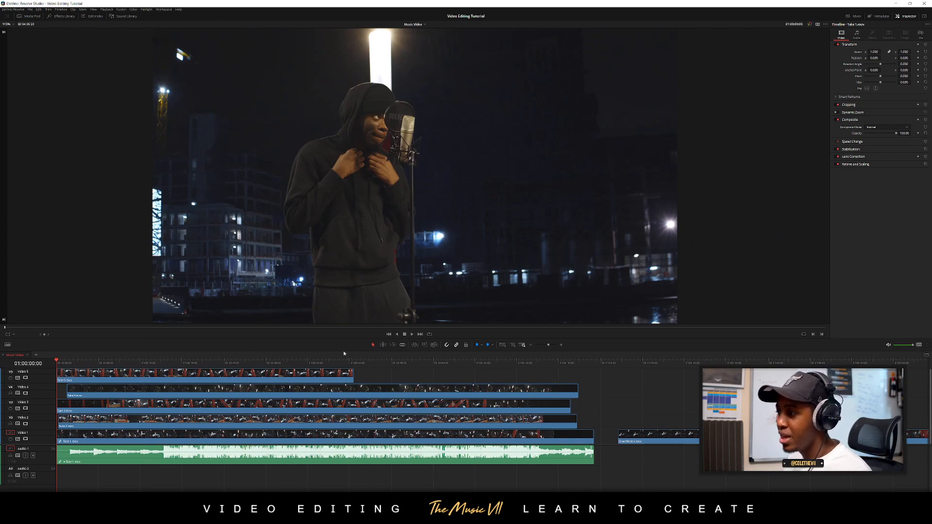
pyautogui.moveTo(344, 350); pyautogui.dragTo(354, 308)
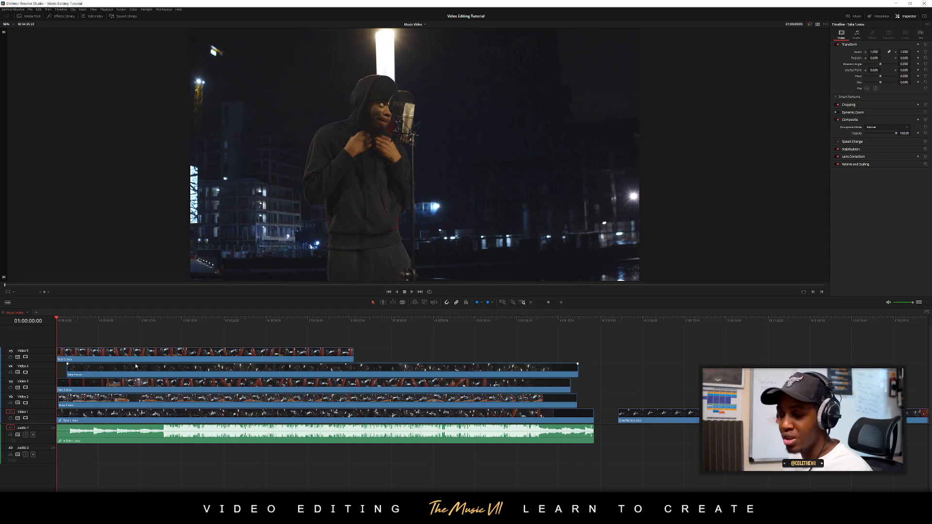
# Play the opening of the timeline and place the playhead at 01:00:01:20, just before the song's waveform starts
pyautogui.hotkey('ctrl', '=')
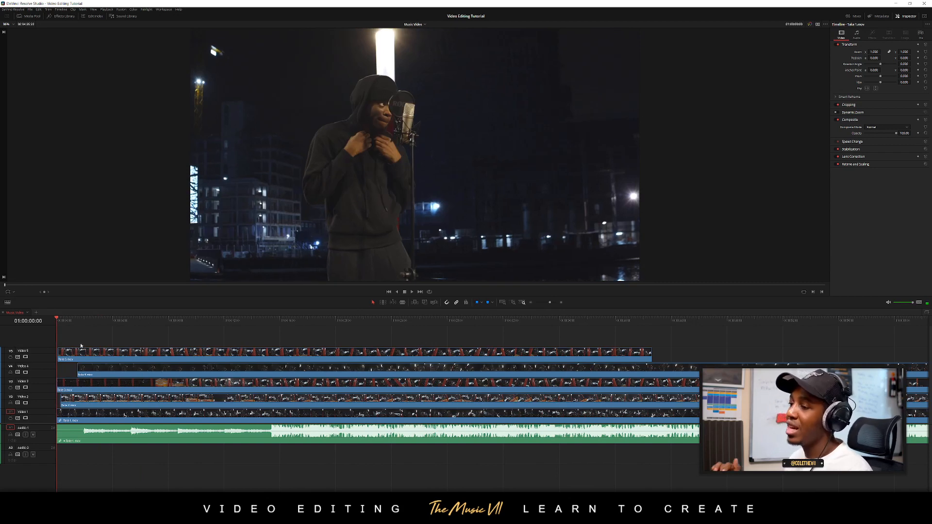
pyautogui.press('space')
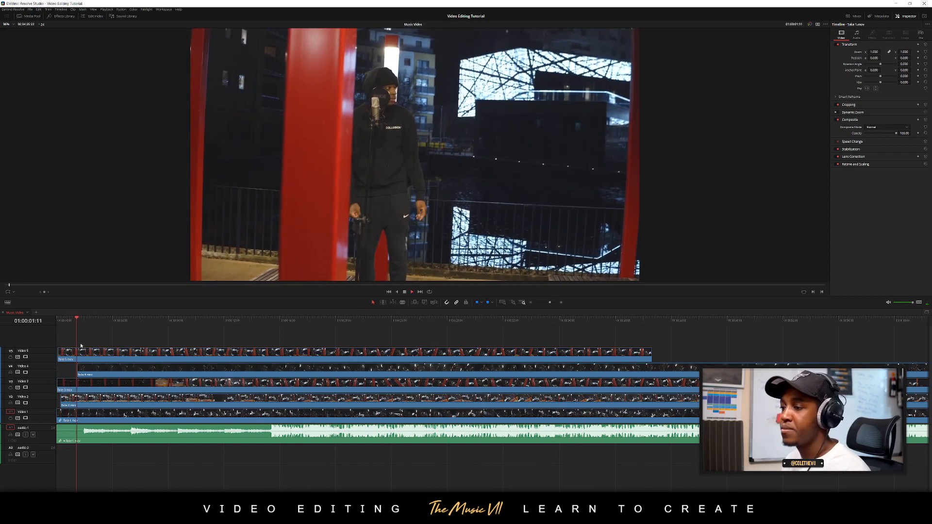
pyautogui.hotkey('ctrl', '=')
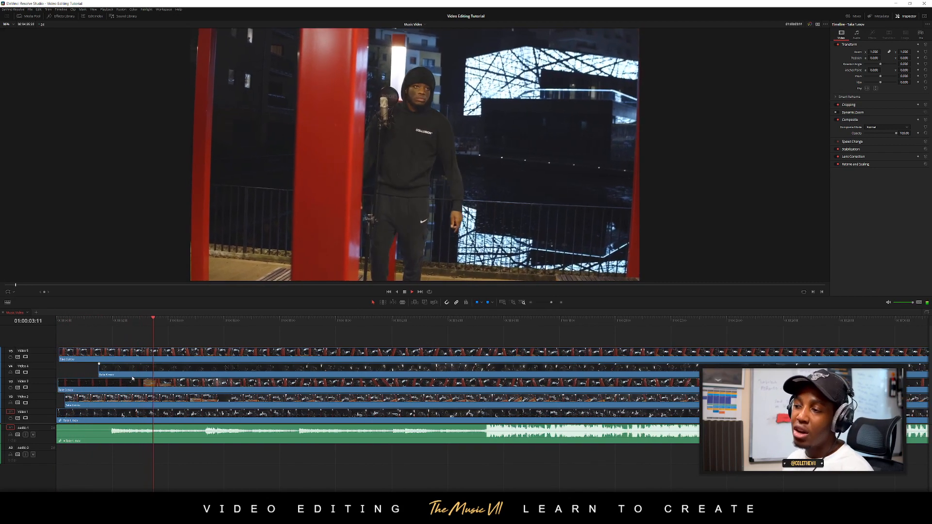
pyautogui.press('space')
pyautogui.moveTo(113, 325); pyautogui.dragTo(79, 432)
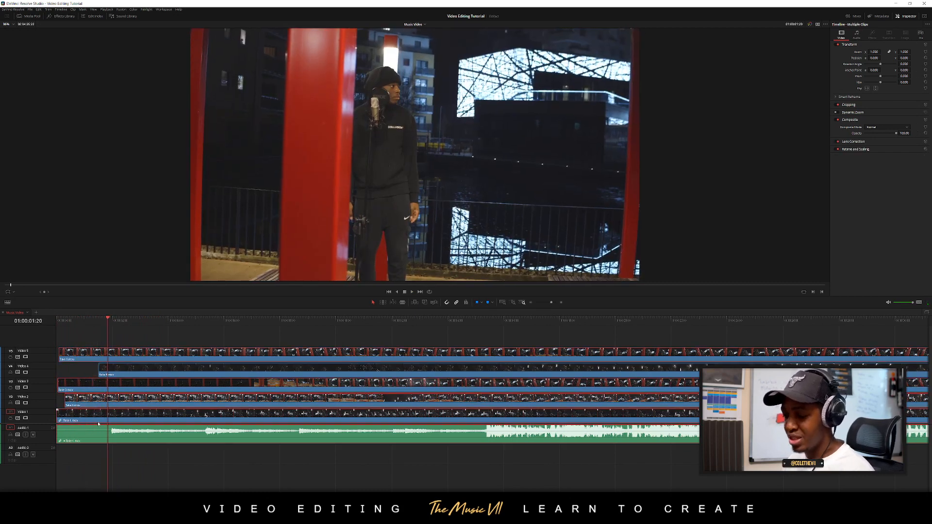
# Split the clips on all five video tracks and the audio track at 01:00:01:20 with the Blade tool
pyautogui.press('b')
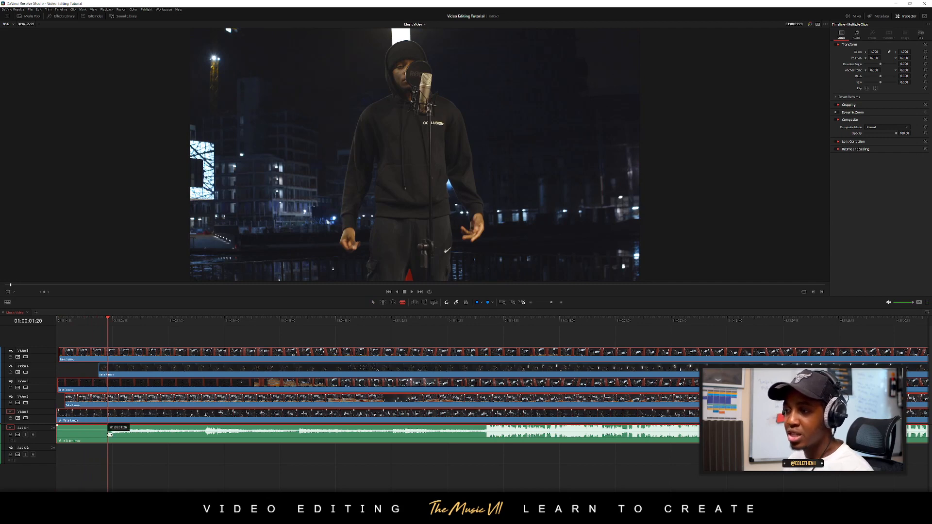
pyautogui.click(110, 434)
pyautogui.click(108, 401)
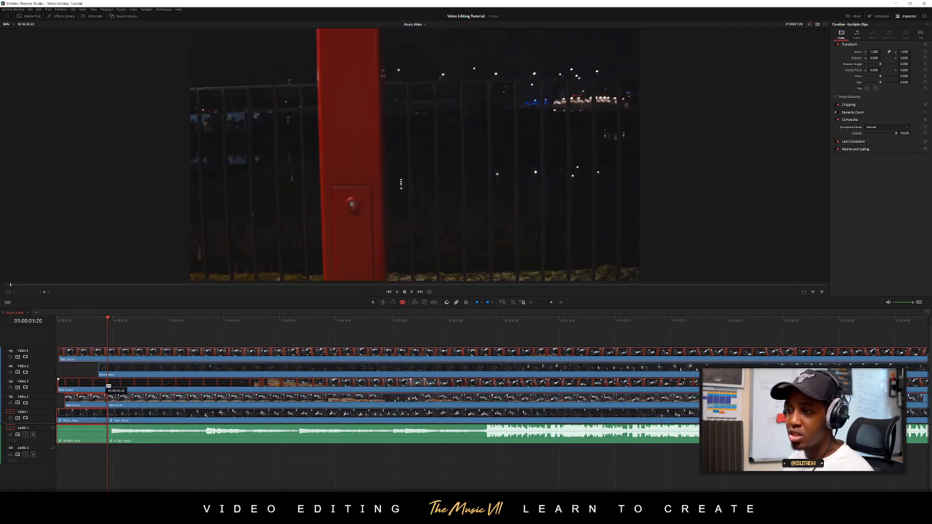
pyautogui.click(108, 384)
pyautogui.click(108, 369)
pyautogui.click(108, 353)
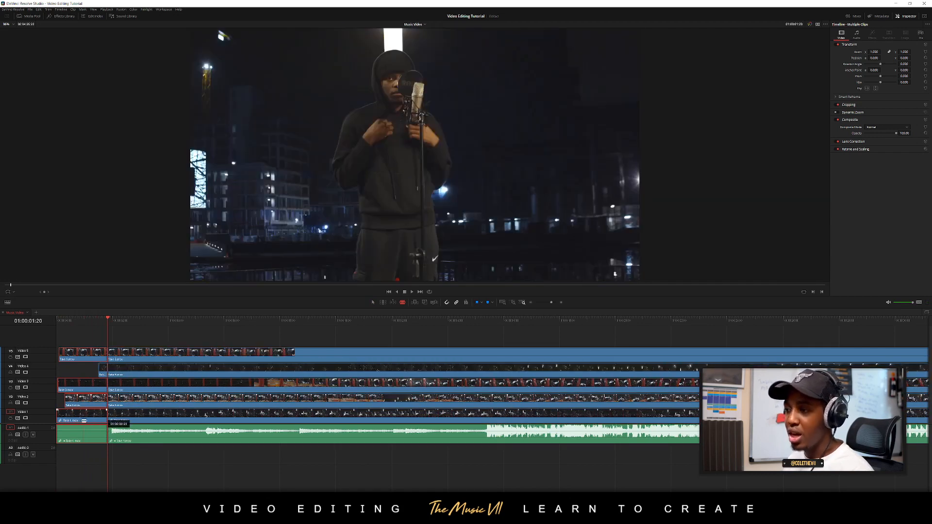
pyautogui.press('a')
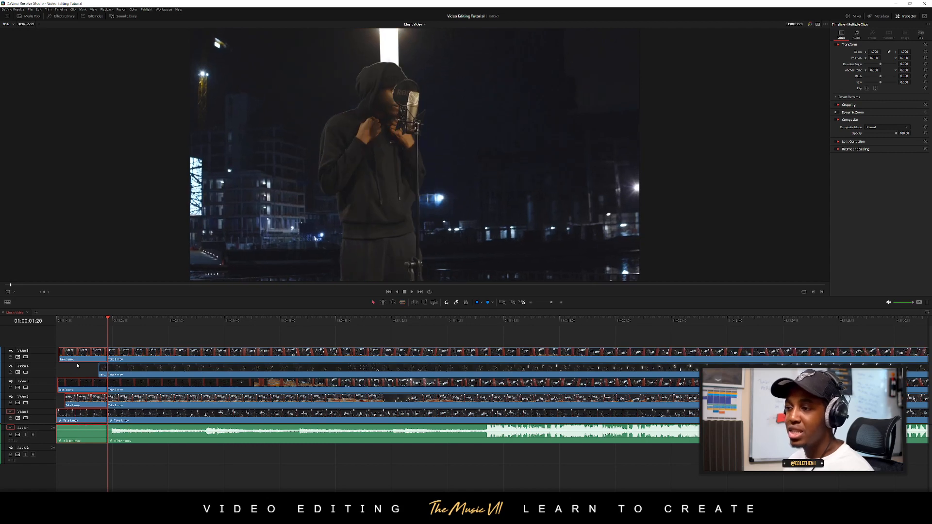
# Delete all video and audio pieces before the cut at 01:00:01:20
pyautogui.click(86, 339)
pyautogui.moveTo(83, 335); pyautogui.dragTo(102, 452)
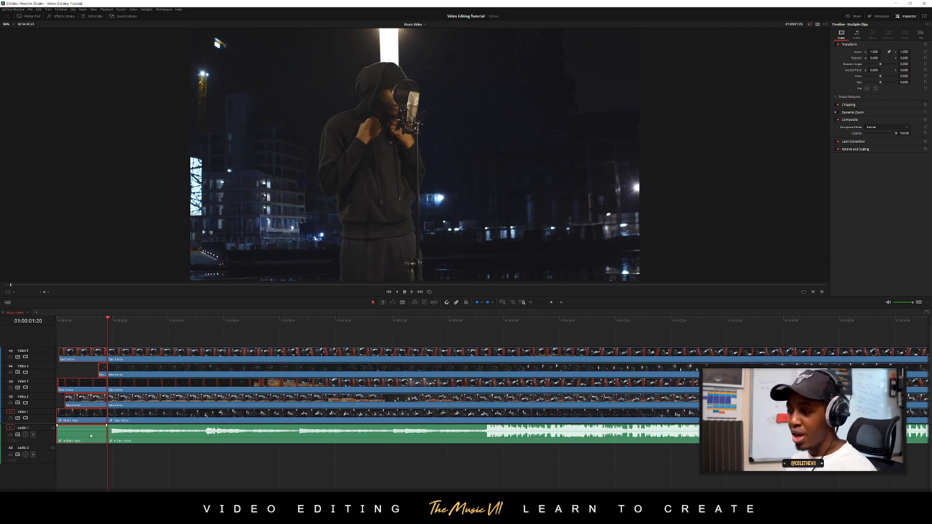
pyautogui.press('BackSpace')
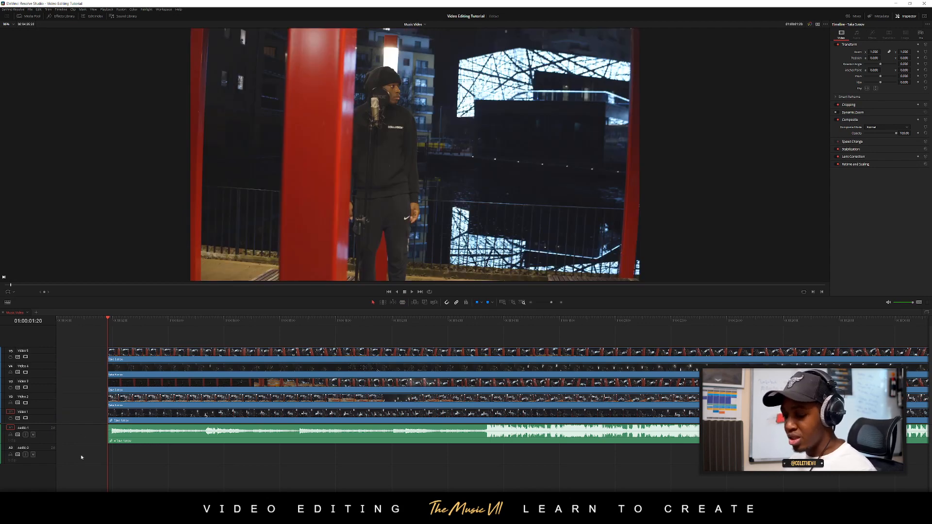
# Move all remaining clips together to the start of the timeline and return the playhead to 01:00:00:00
pyautogui.hotkey('ctrl', 'a')
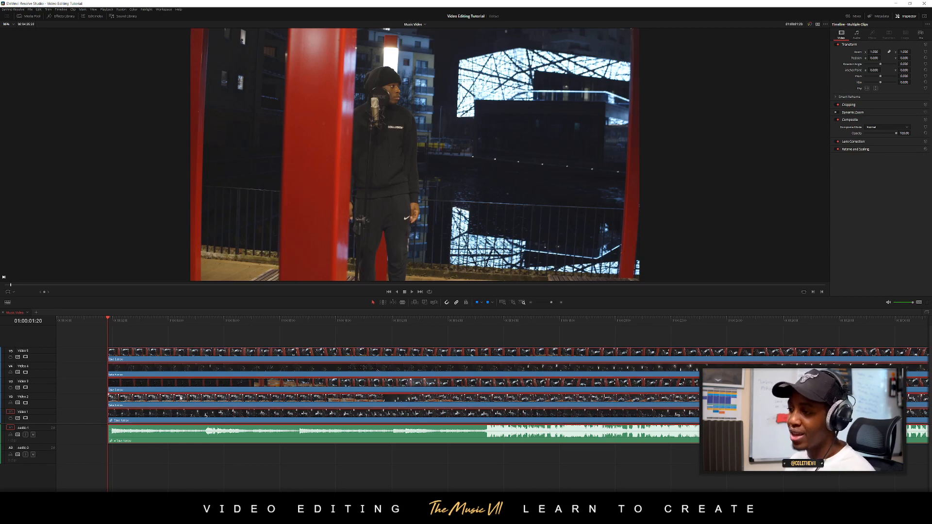
pyautogui.moveTo(180, 398); pyautogui.dragTo(94, 403)
pyautogui.click(69, 331)
pyautogui.moveTo(65, 322); pyautogui.dragTo(33, 327)
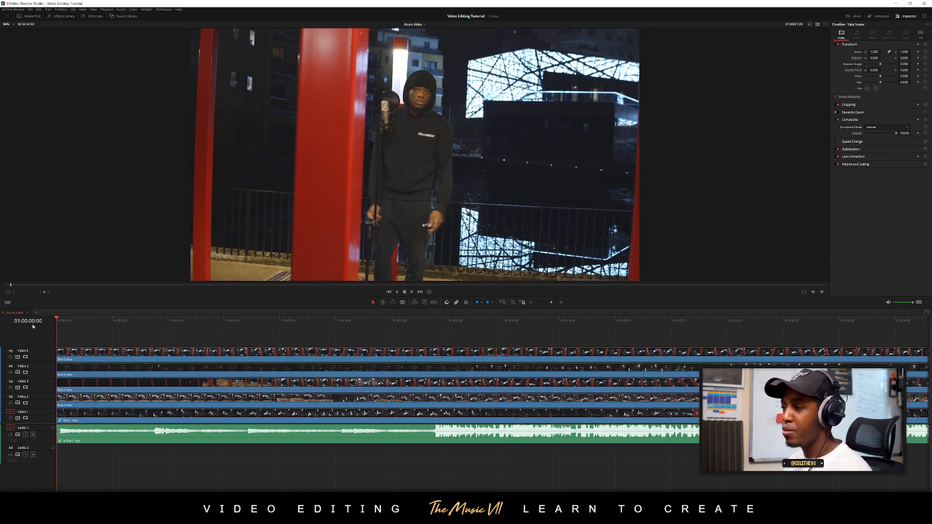
# Play the first four seconds of the trimmed sequence to check its new opening
pyautogui.press('space')
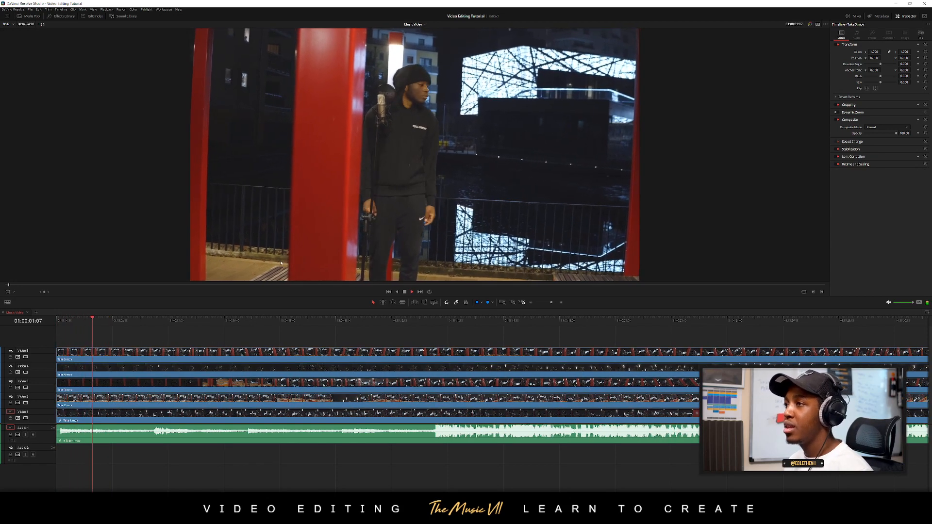
pyautogui.press('space')
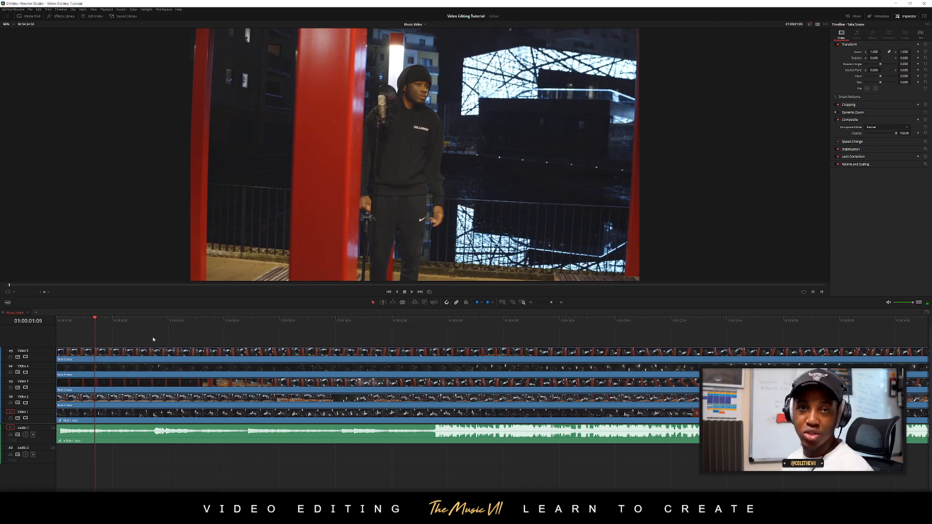
pyautogui.press('space')
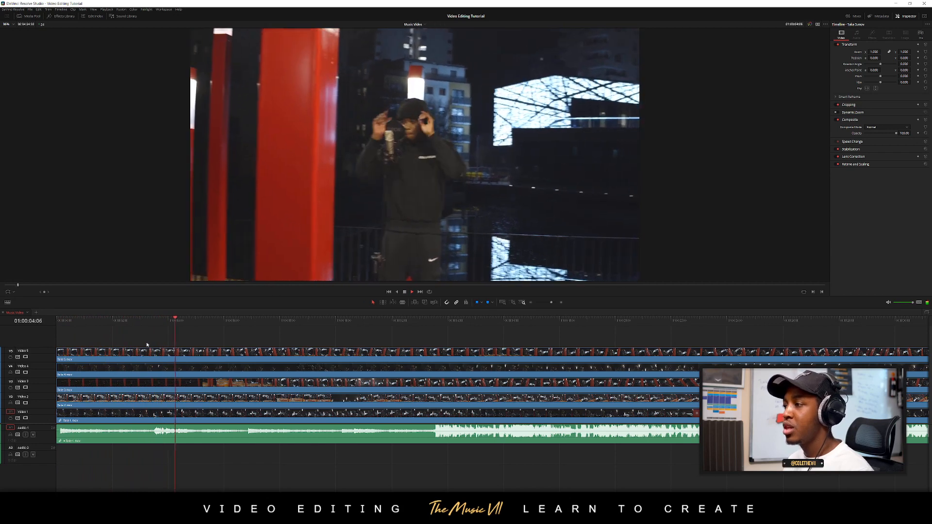
pyautogui.press('space')
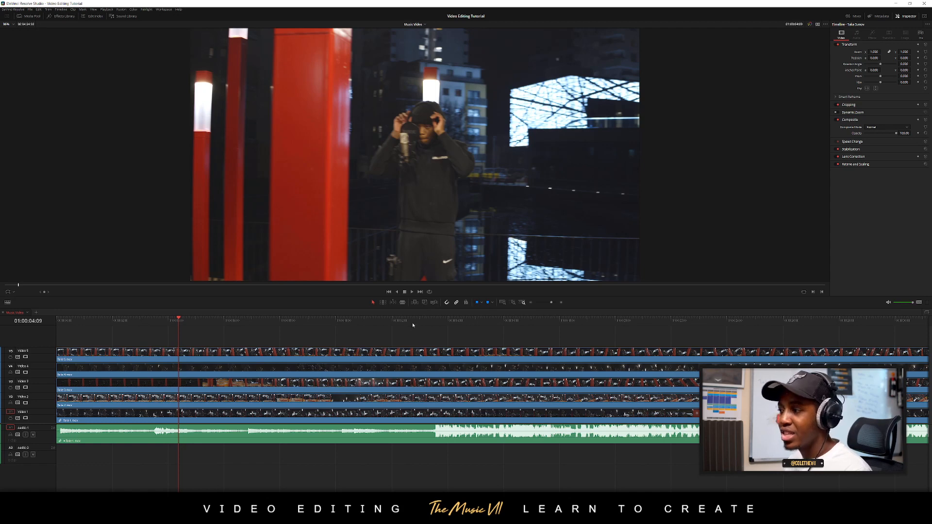
# Play the section around the beat drop and place the playhead at 01:00:12:18, just before the loud waveform begins
pyautogui.moveTo(412, 323)
pyautogui.mouseDown()
pyautogui.moveTo(436, 321)
pyautogui.moveTo(381, 323)
pyautogui.moveTo(395, 323)
pyautogui.mouseUp()
pyautogui.press('space')
pyautogui.press('space')
pyautogui.press('space')
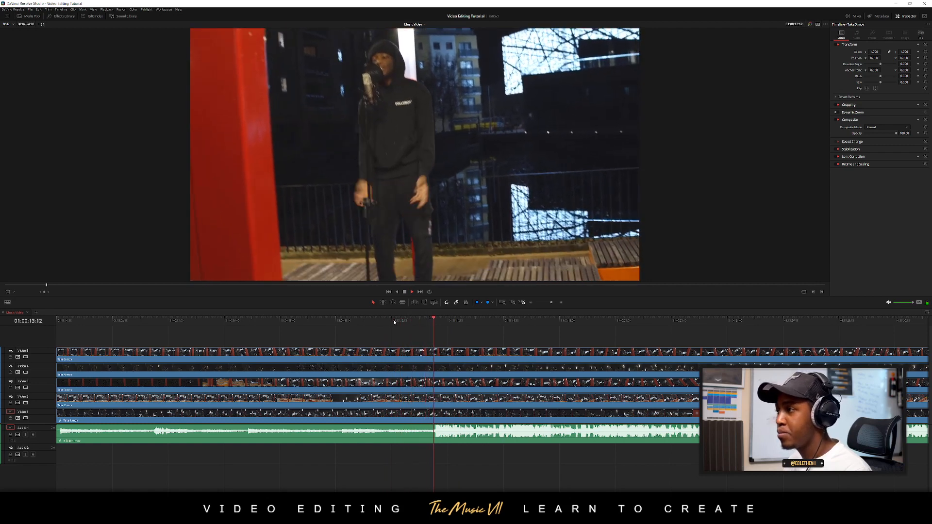
pyautogui.moveTo(394, 323); pyautogui.dragTo(413, 323)
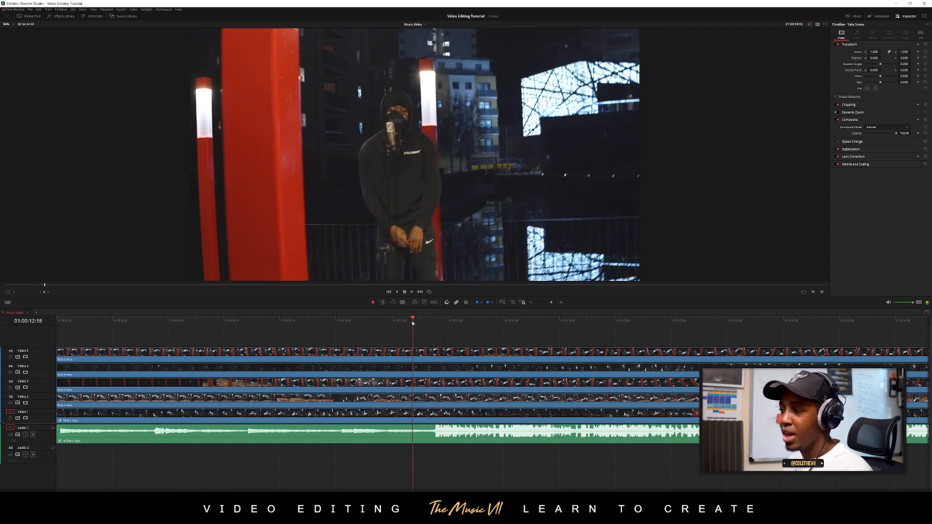
# Split the takes on all five video tracks and the linked audio at 01:00:12:18
pyautogui.press('b')
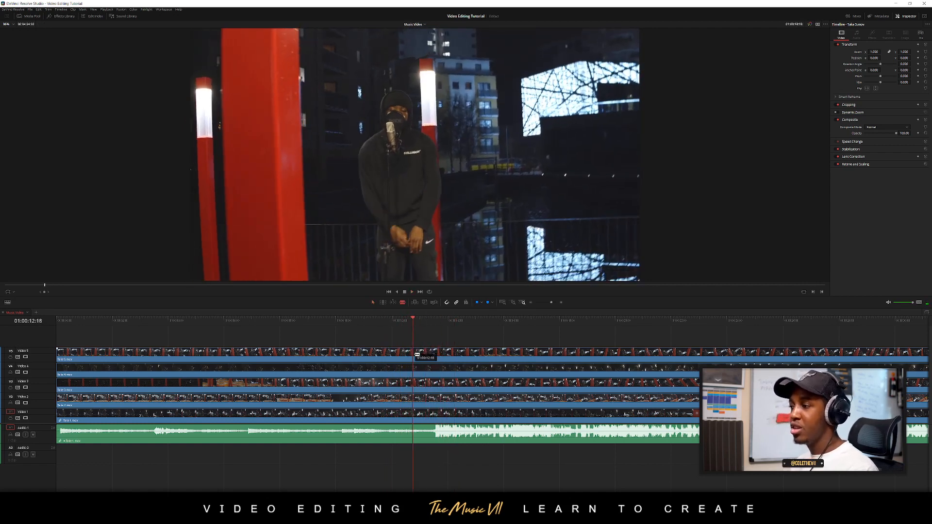
pyautogui.click(416, 353)
pyautogui.click(416, 367)
pyautogui.click(416, 384)
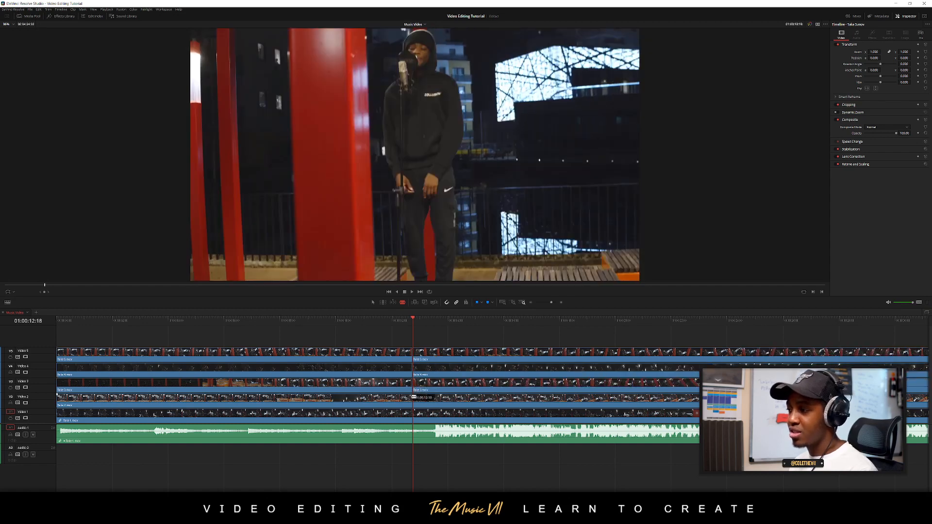
pyautogui.click(417, 400)
pyautogui.click(416, 415)
pyautogui.press('a')
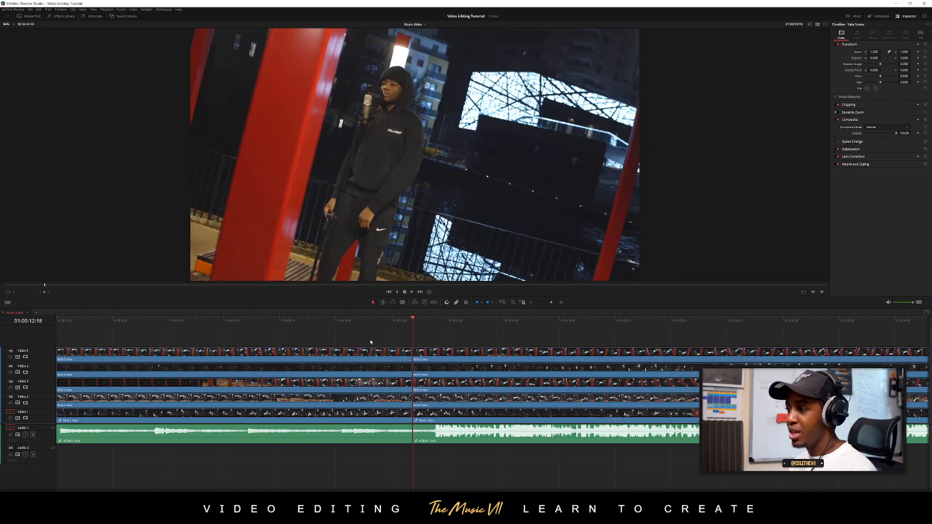
# Delete the intro video pieces before 01:00:12:18 on all five tracks, keeping the intro audio
pyautogui.moveTo(347, 418)
pyautogui.mouseDown()
pyautogui.moveTo(372, 339)
pyautogui.moveTo(331, 420)
pyautogui.moveTo(348, 428)
pyautogui.mouseUp()
pyautogui.click(362, 349)
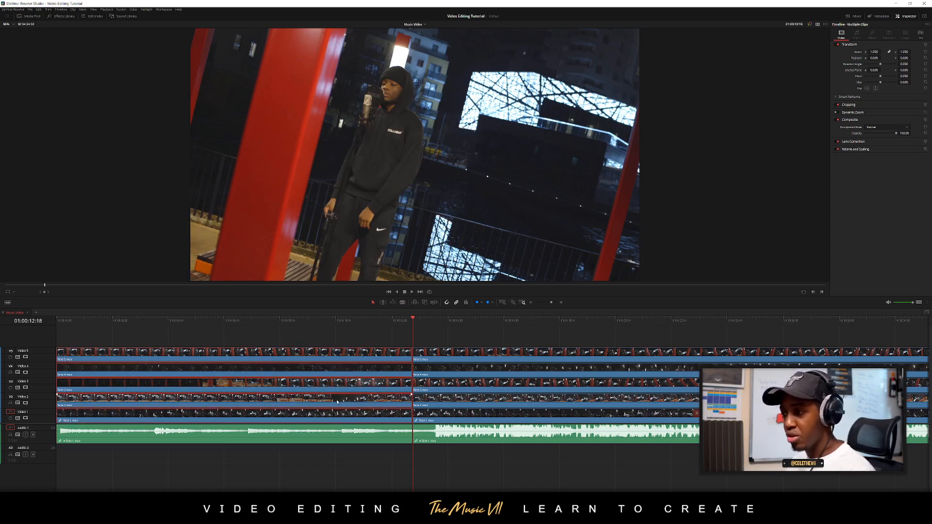
pyautogui.press('BackSpace')
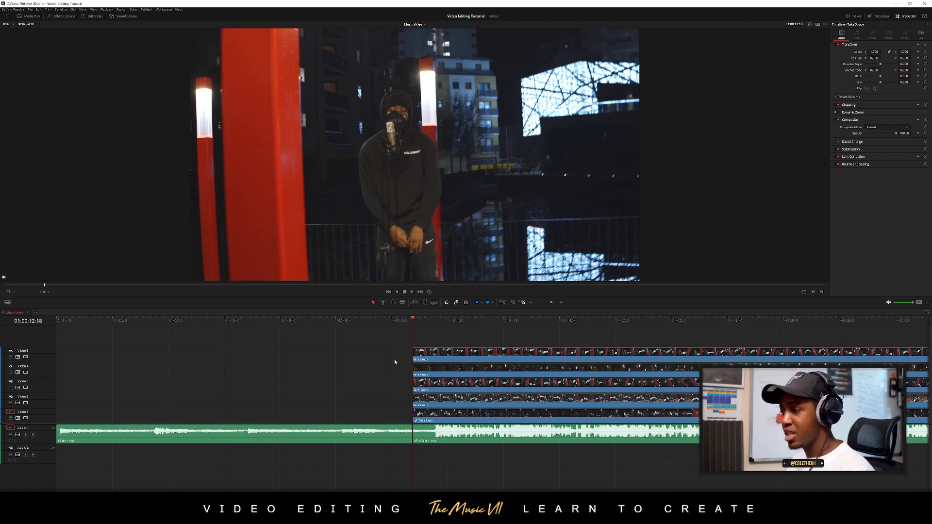
# Play the intro from the timeline start to check the audio without picture
pyautogui.scroll(-3, 395, 362)
pyautogui.press('Home')
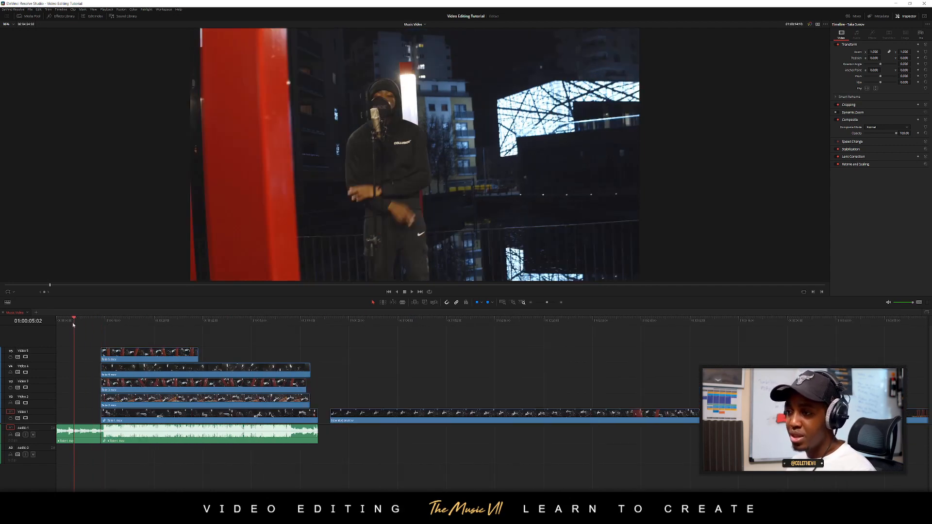
pyautogui.press('space')
pyautogui.scroll(2, 92, 387)
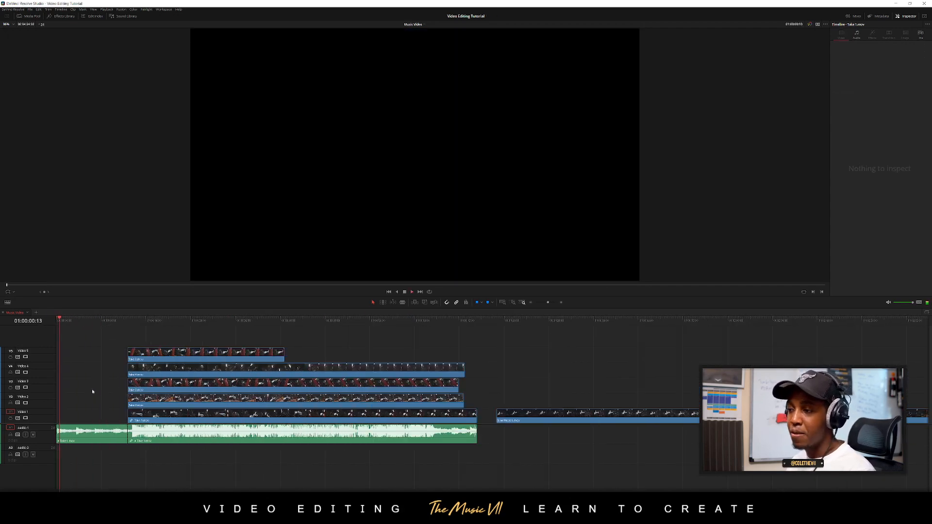
pyautogui.press('space')
pyautogui.scroll(3, 101, 410)
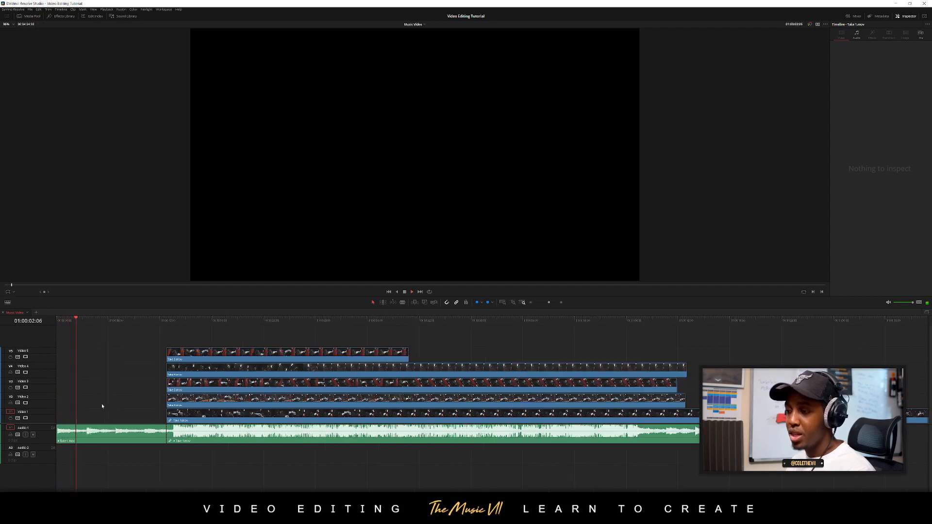
# Delete the separate intro audio piece and extend the remaining song audio, unlinked from its video, back to the timeline start
pyautogui.click(347, 432)
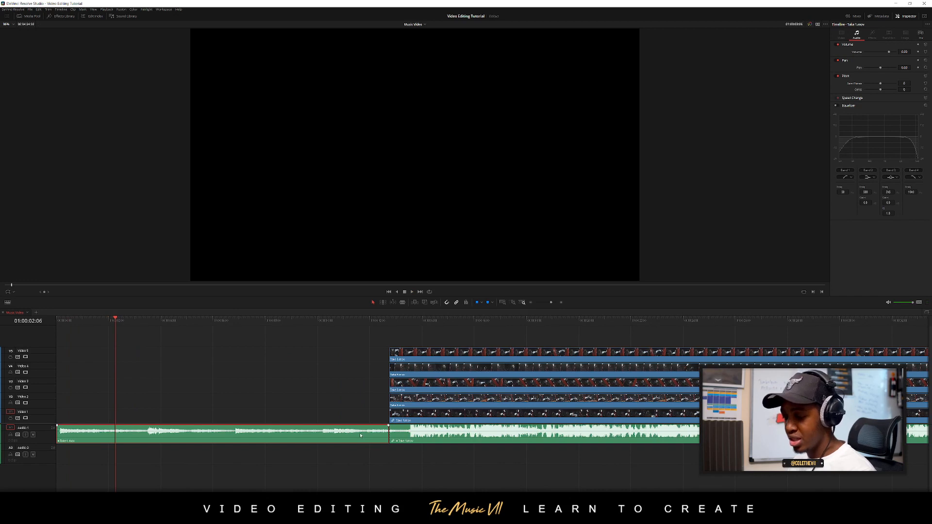
pyautogui.press('Delete')
pyautogui.moveTo(393, 437)
pyautogui.mouseDown()
pyautogui.moveTo(318, 430)
pyautogui.moveTo(391, 440)
pyautogui.mouseUp()
pyautogui.click(402, 435)
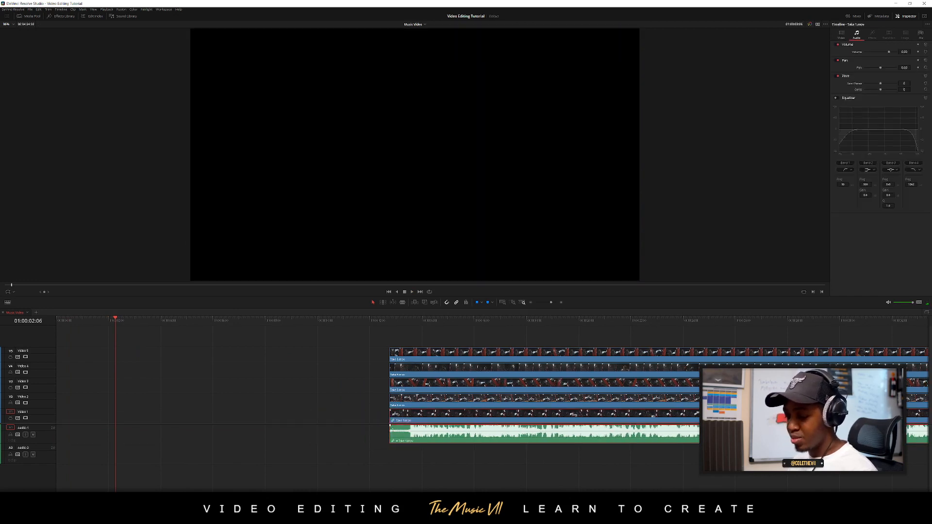
pyautogui.click(392, 440)
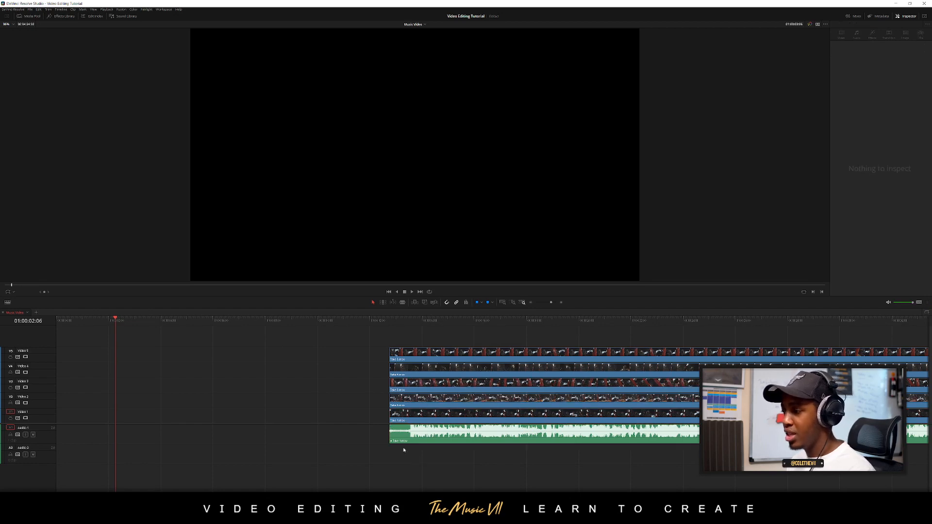
pyautogui.moveTo(391, 439); pyautogui.dragTo(58, 440)
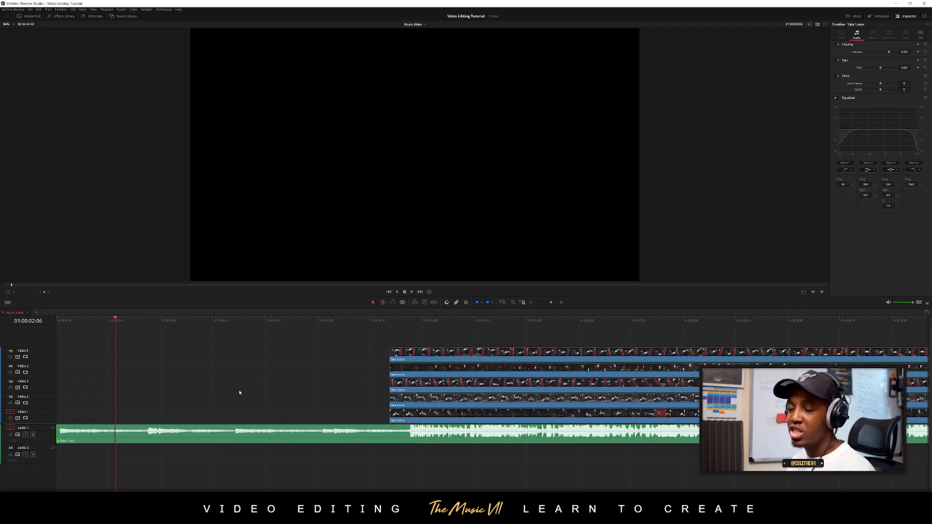
pyautogui.scroll(-5, 235, 394)
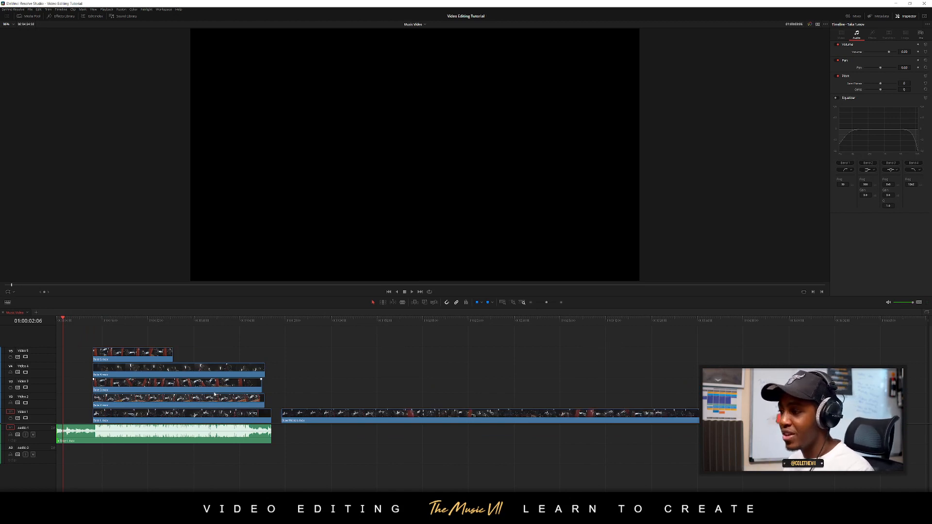
# Split the Slow Motion.mov clip on Video 1 at 01:01:56:19 and again a few seconds further on
pyautogui.moveTo(309, 320); pyautogui.dragTo(392, 321)
pyautogui.scroll(6, 409, 377)
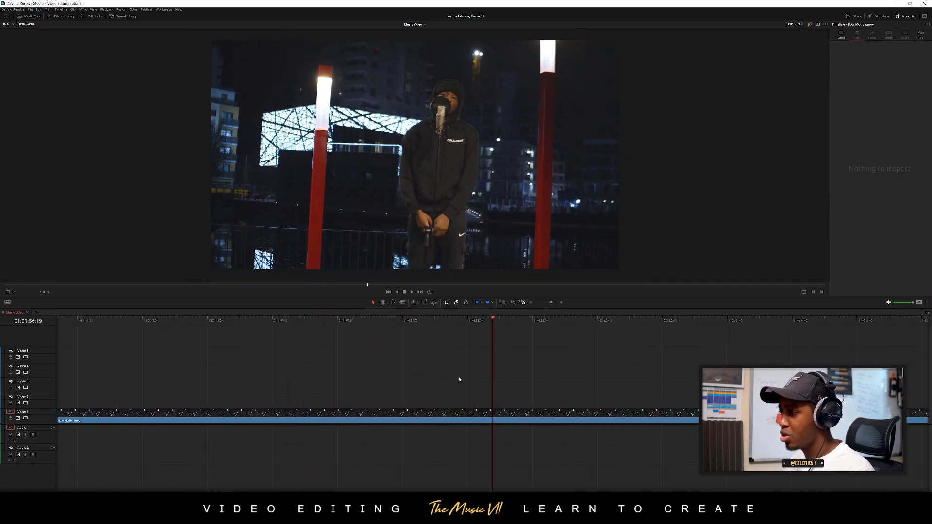
pyautogui.scroll(-4, 459, 382)
pyautogui.scroll(3, 466, 385)
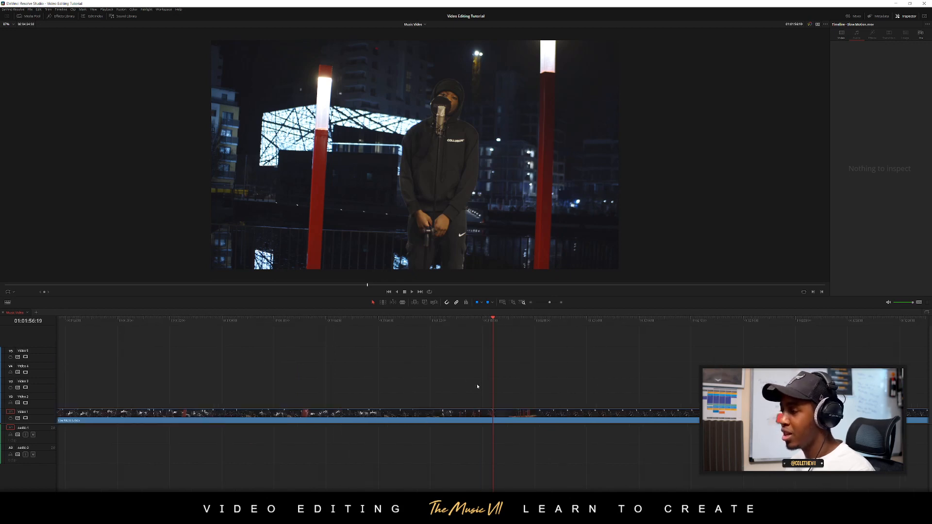
pyautogui.scroll(-1, 476, 386)
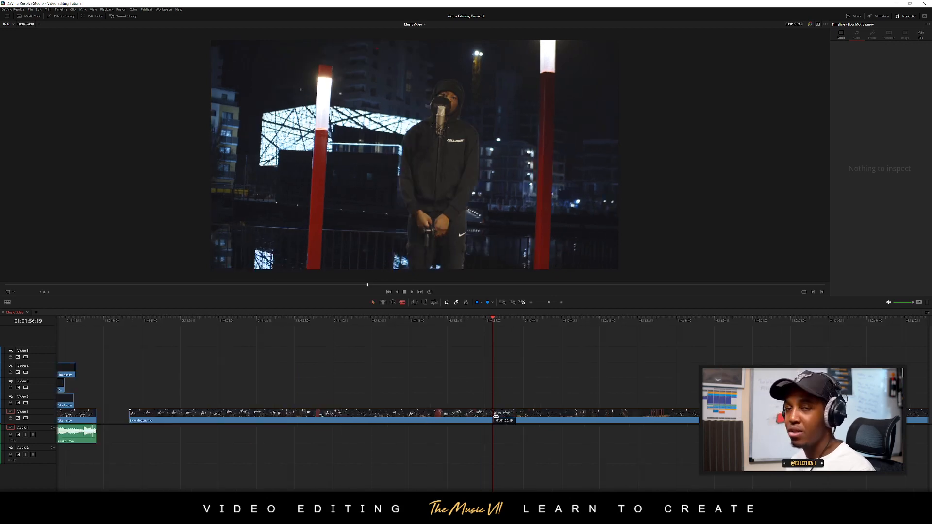
pyautogui.click(494, 416)
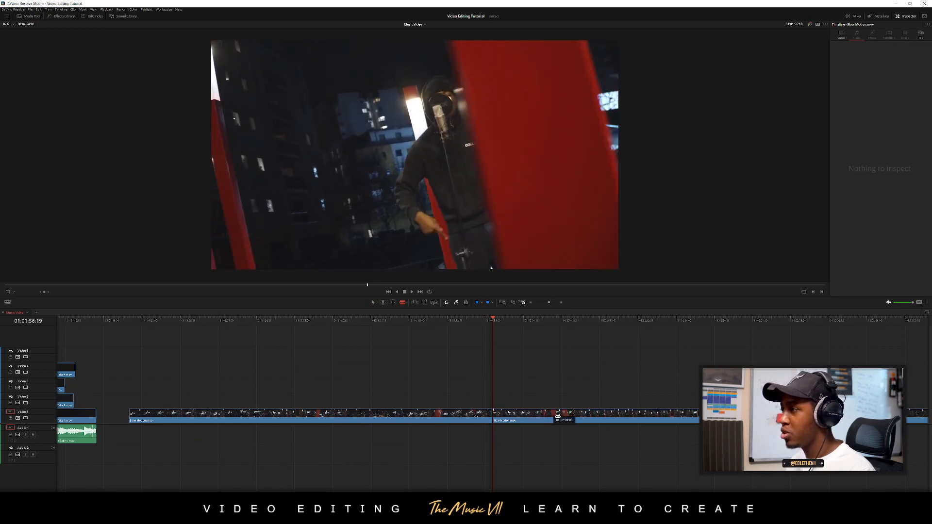
pyautogui.click(577, 421)
pyautogui.press('a')
pyautogui.scroll(-5, 525, 410)
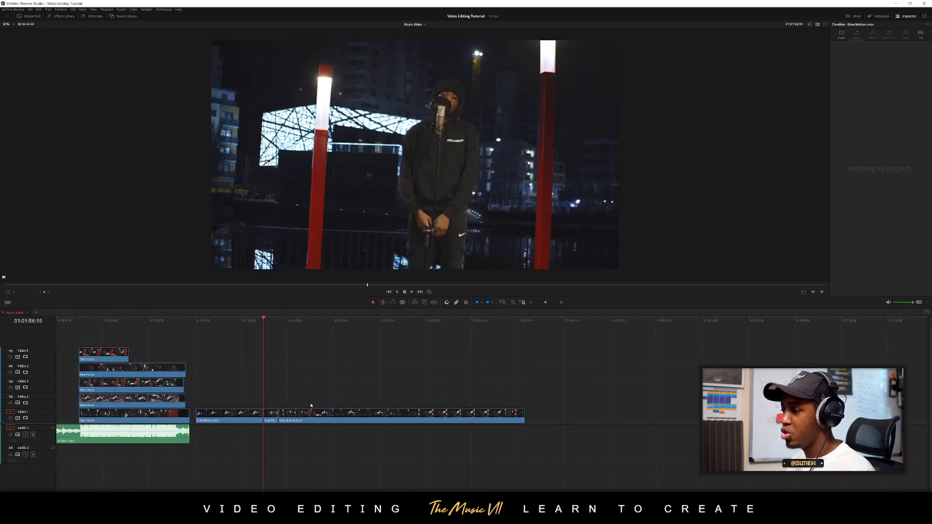
# Move the cut-out slow-motion segment to the very start of the timeline on Video 1
pyautogui.moveTo(276, 420); pyautogui.dragTo(57, 386)
pyautogui.press('Home')
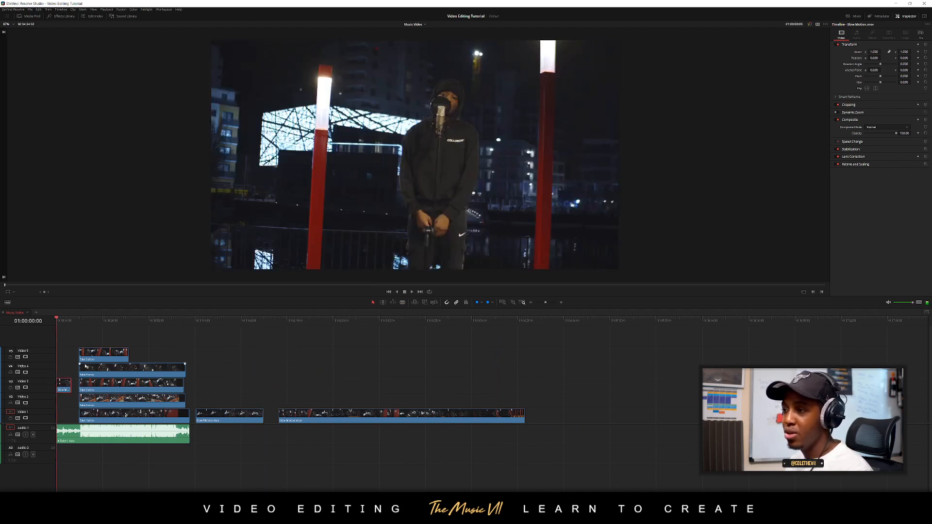
pyautogui.scroll(5, 92, 365)
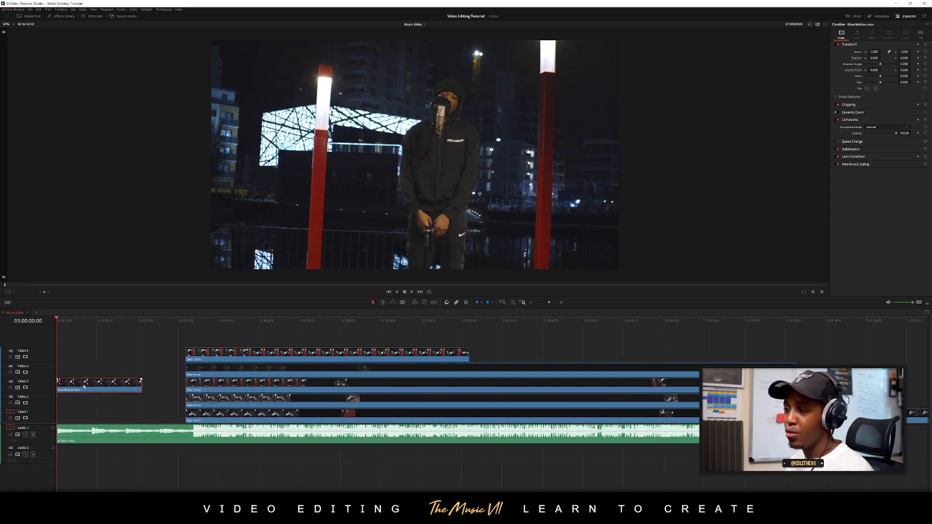
pyautogui.moveTo(83, 386); pyautogui.dragTo(84, 417)
# Split the opening slow-motion clip at 01:00:02:18 and shift its second piece further along Video 1, leaving a gap
pyautogui.press('space')
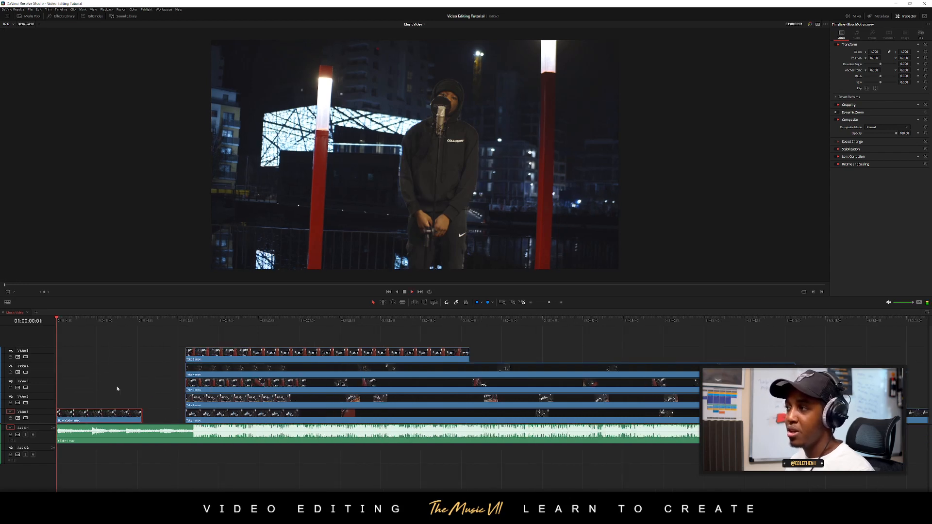
pyautogui.scroll(2, 151, 411)
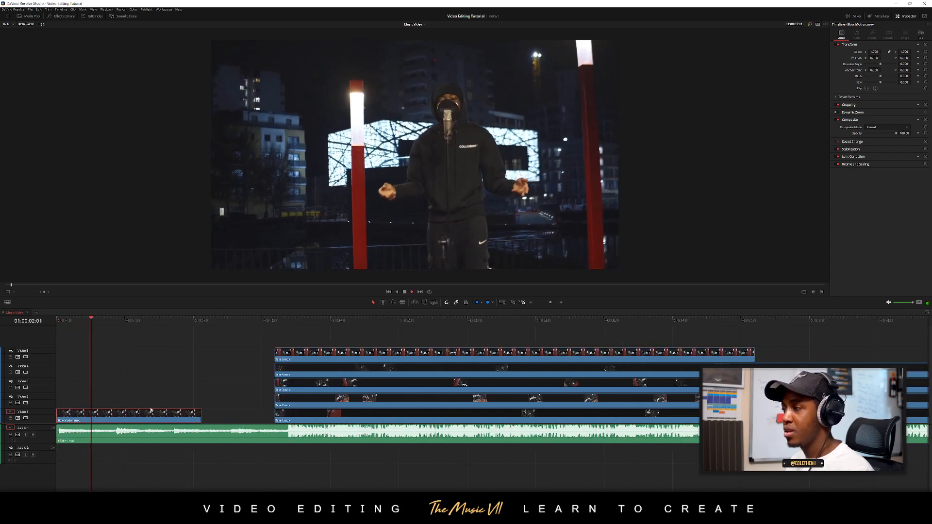
pyautogui.press('space')
pyautogui.scroll(2, 152, 411)
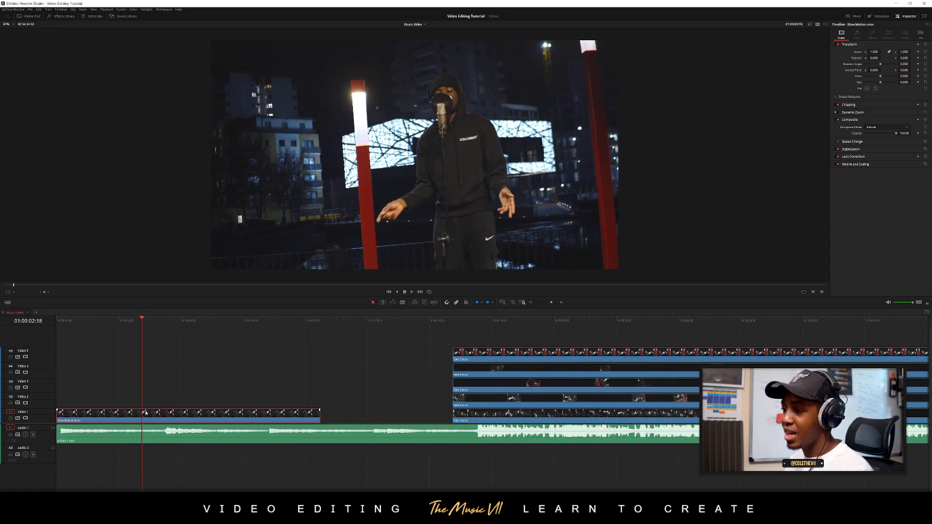
pyautogui.press('b')
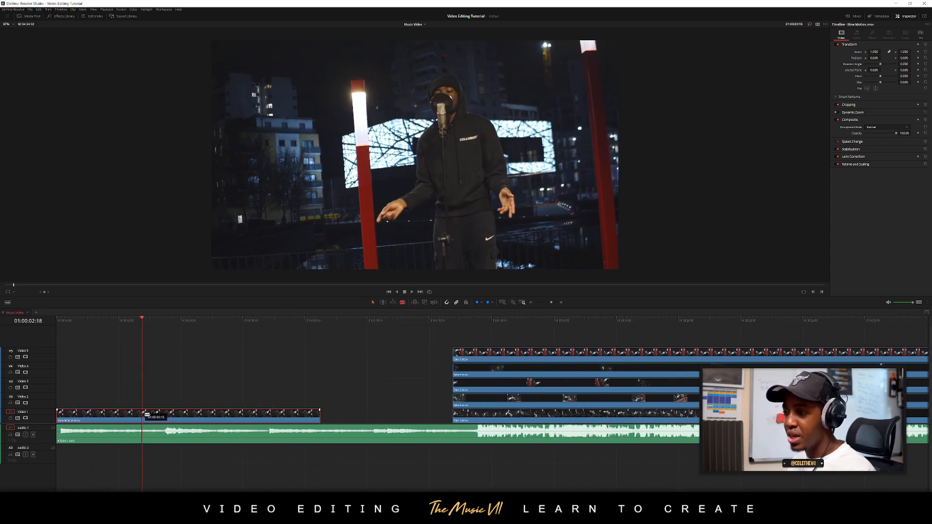
pyautogui.click(142, 415)
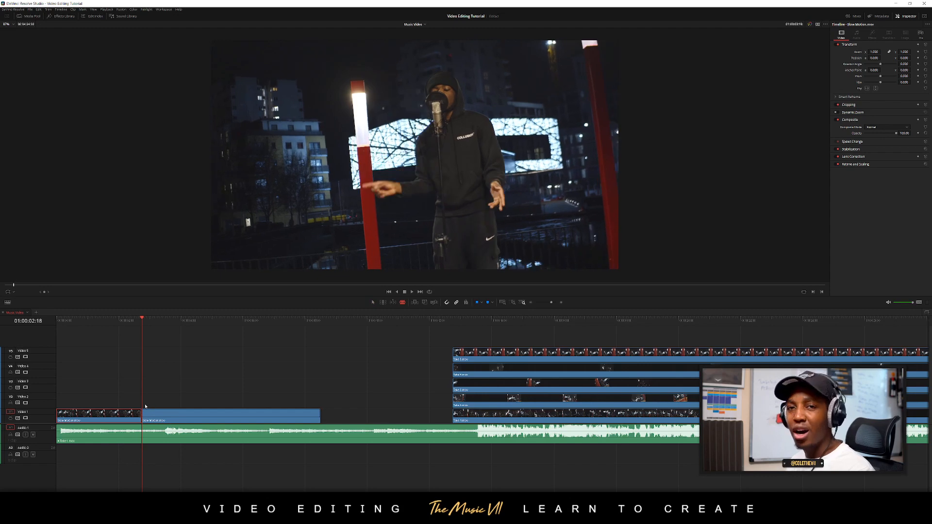
pyautogui.moveTo(155, 417); pyautogui.dragTo(255, 417)
pyautogui.click(182, 407)
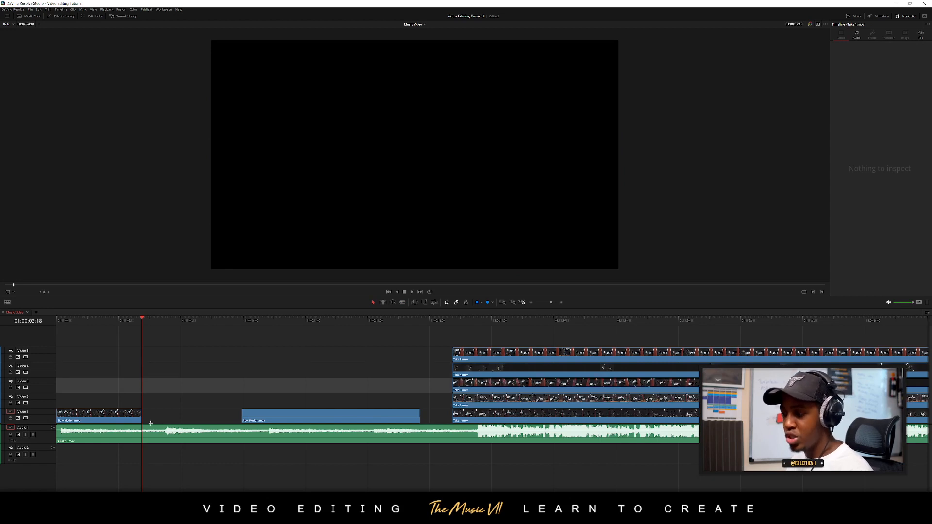
# Enlarge the video track height and add a fade-out across most of the first slow-motion clip
pyautogui.scroll(-3, 102, 447)
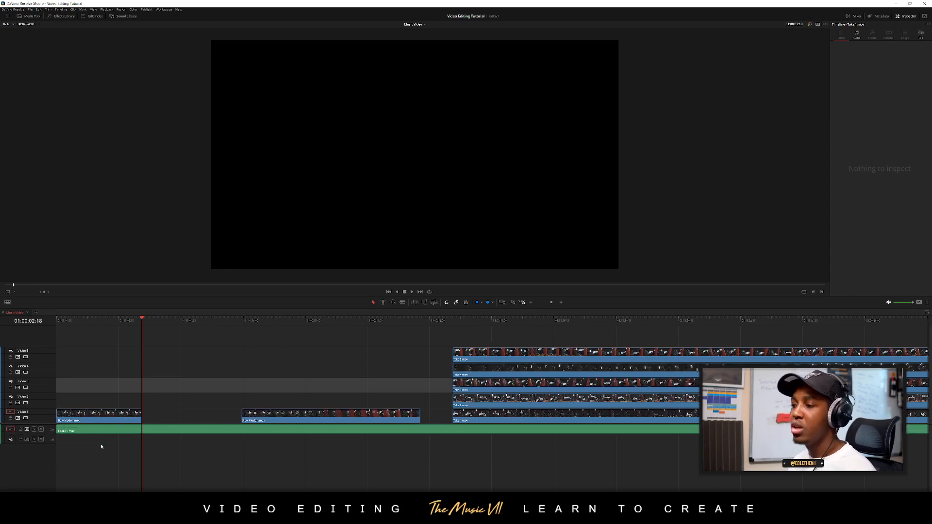
pyautogui.scroll(3, 95, 447)
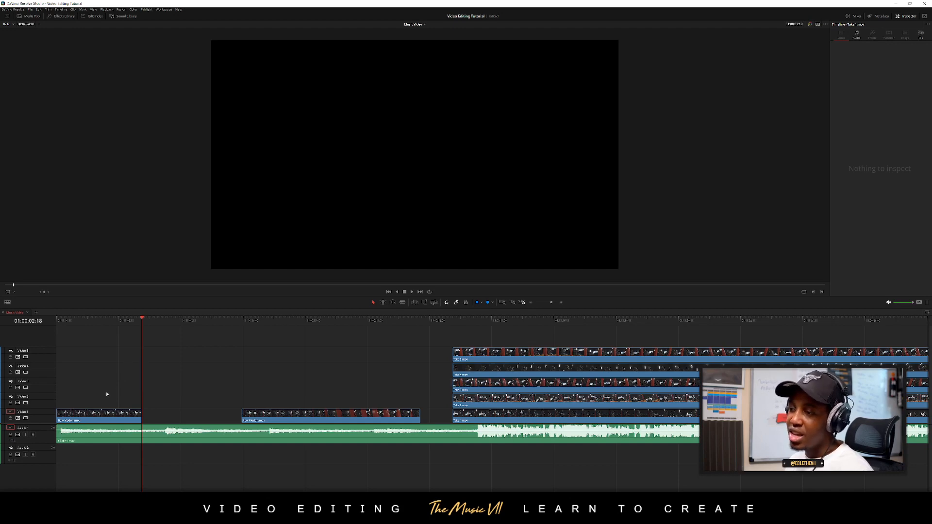
pyautogui.scroll(4, 111, 391)
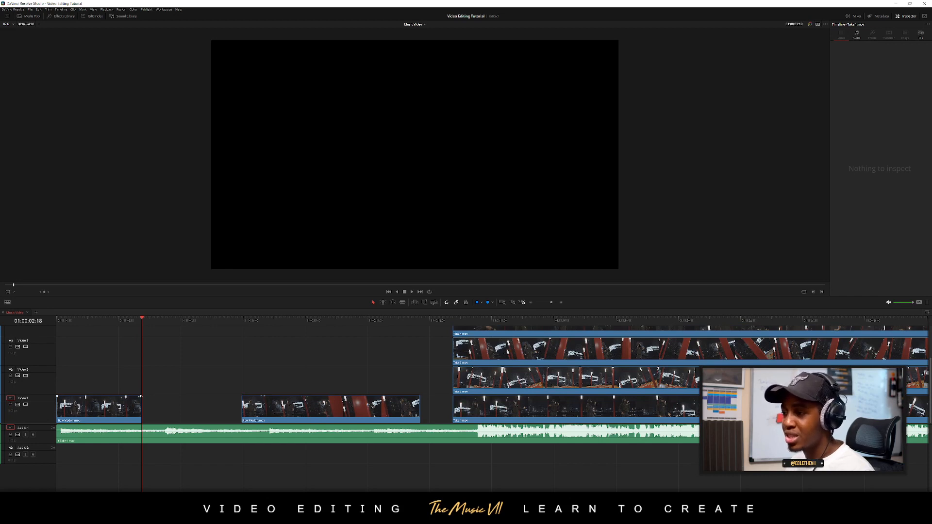
pyautogui.moveTo(141, 397); pyautogui.dragTo(68, 392)
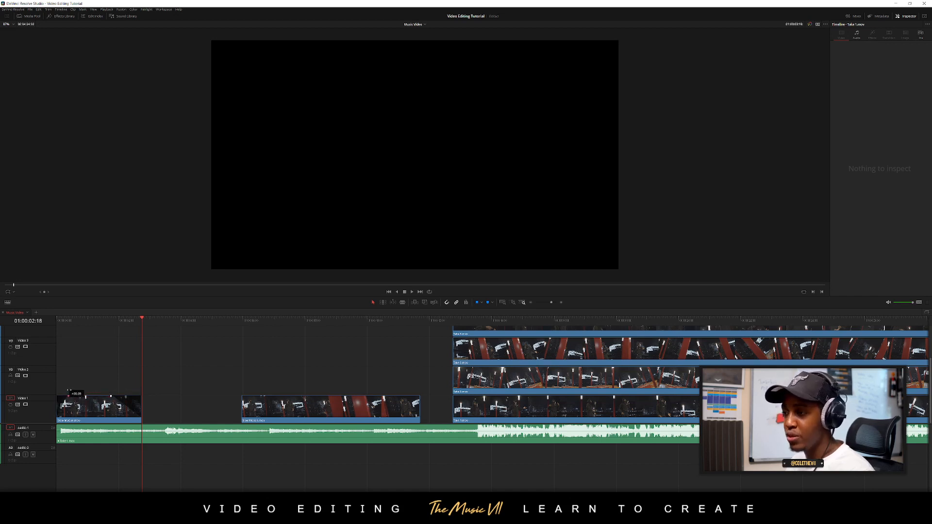
# Play the opening to find the next audio hit, and move the second slow-motion clip to start at 01:00:03:12
pyautogui.moveTo(74, 321); pyautogui.dragTo(49, 330)
pyautogui.press('space')
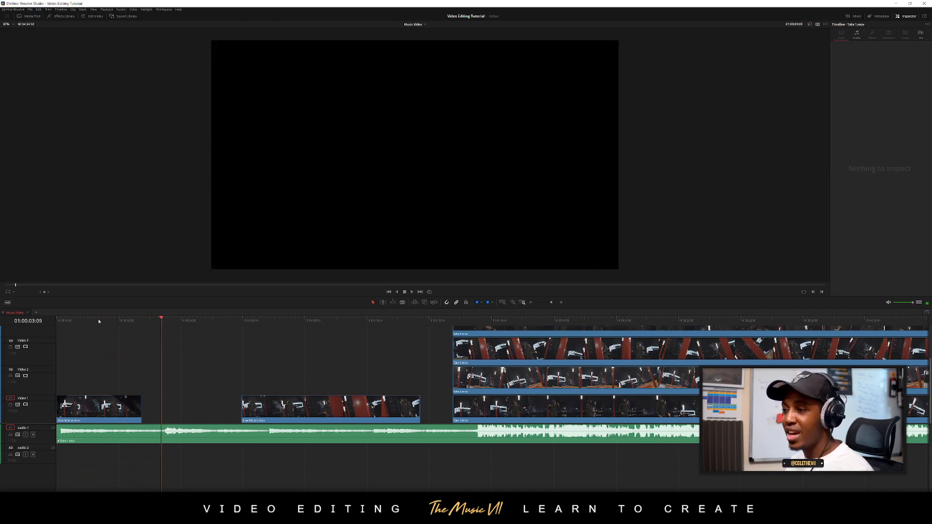
pyautogui.moveTo(98, 321); pyautogui.dragTo(55, 323)
pyautogui.press('space')
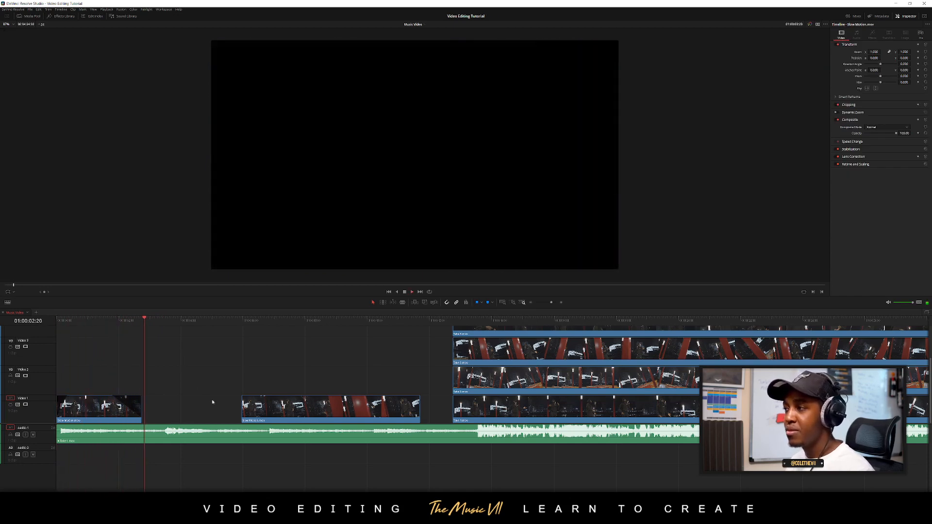
pyautogui.press('space')
pyautogui.moveTo(166, 321); pyautogui.dragTo(156, 364)
pyautogui.moveTo(156, 328); pyautogui.dragTo(165, 326)
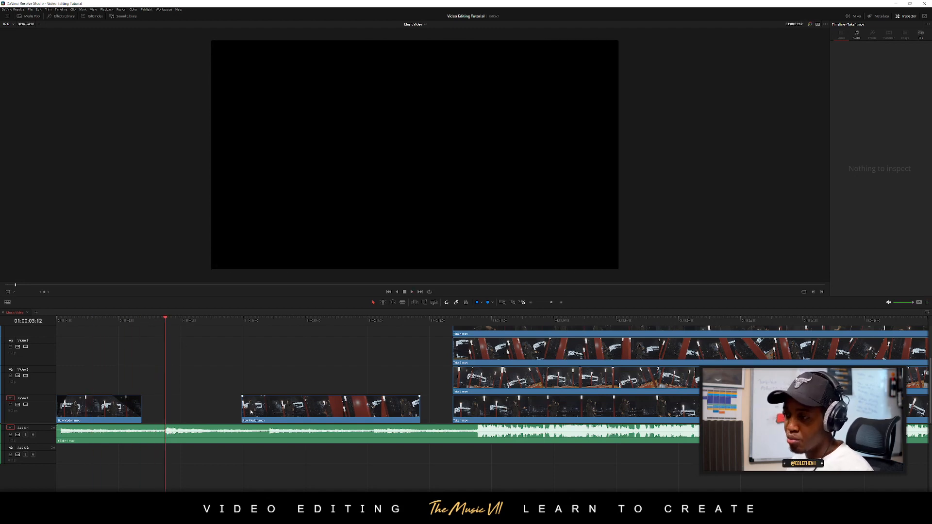
pyautogui.moveTo(261, 412); pyautogui.dragTo(204, 405)
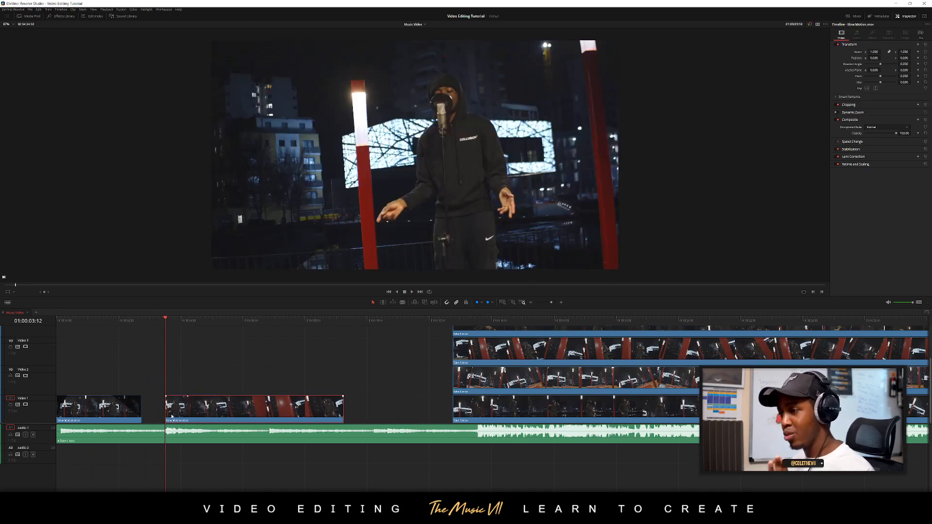
# Trim the second slow-motion clip's end to the following audio hit and add a short fade-in and a fade-out
pyautogui.moveTo(168, 411); pyautogui.dragTo(266, 406)
pyautogui.moveTo(167, 398); pyautogui.dragTo(179, 398)
pyautogui.click(153, 326)
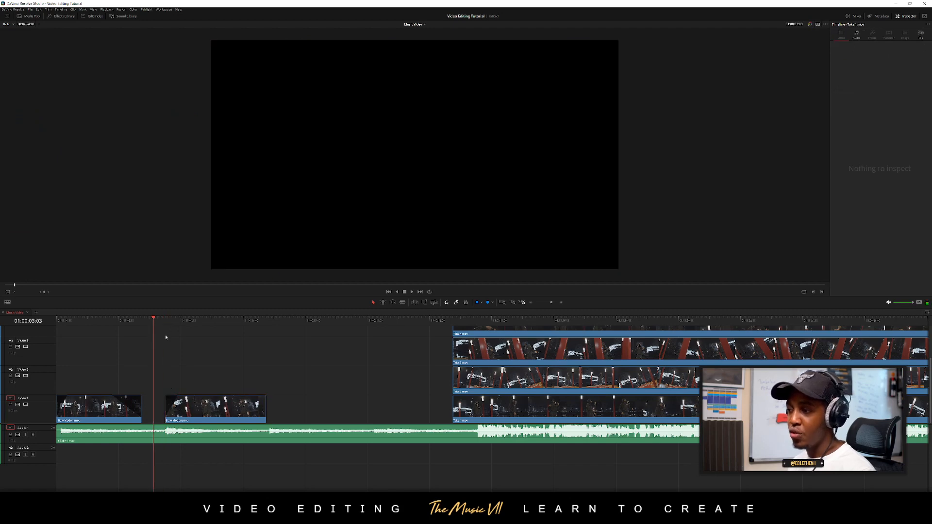
pyautogui.moveTo(265, 406); pyautogui.dragTo(229, 397)
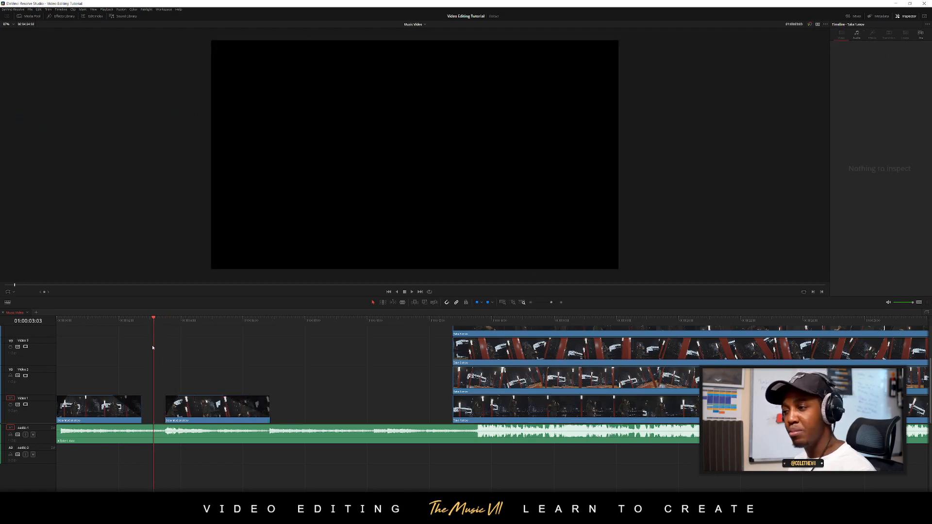
# Play the two intro clips from the timeline start and replay the second clip's ending to check the fades
pyautogui.moveTo(153, 321); pyautogui.dragTo(57, 325)
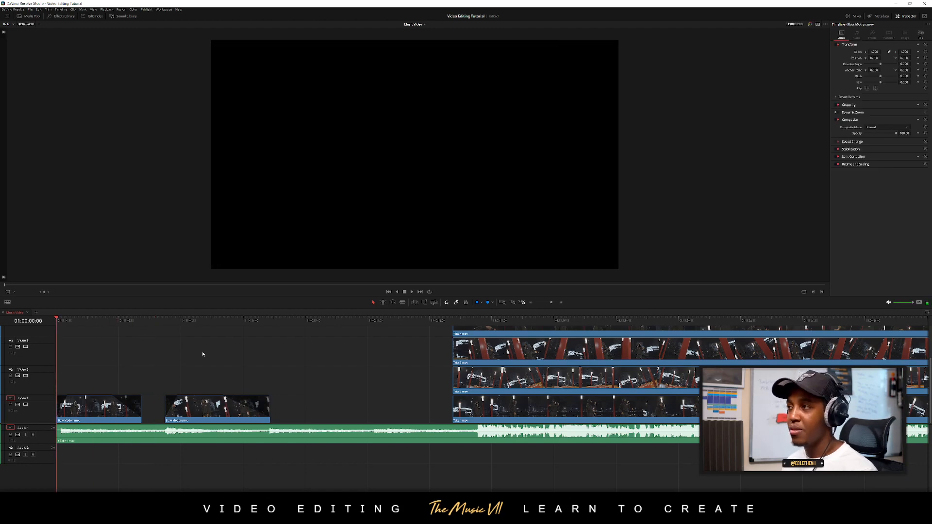
pyautogui.press('space')
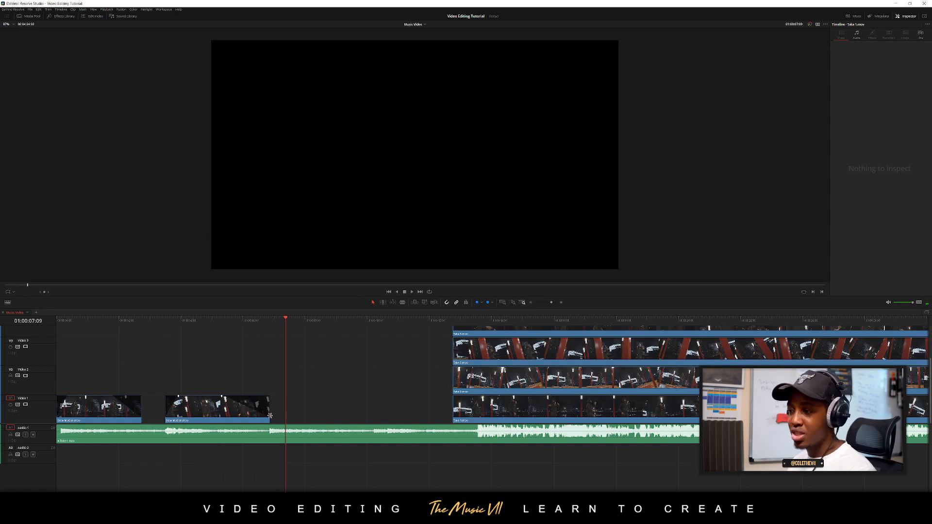
pyautogui.click(252, 317)
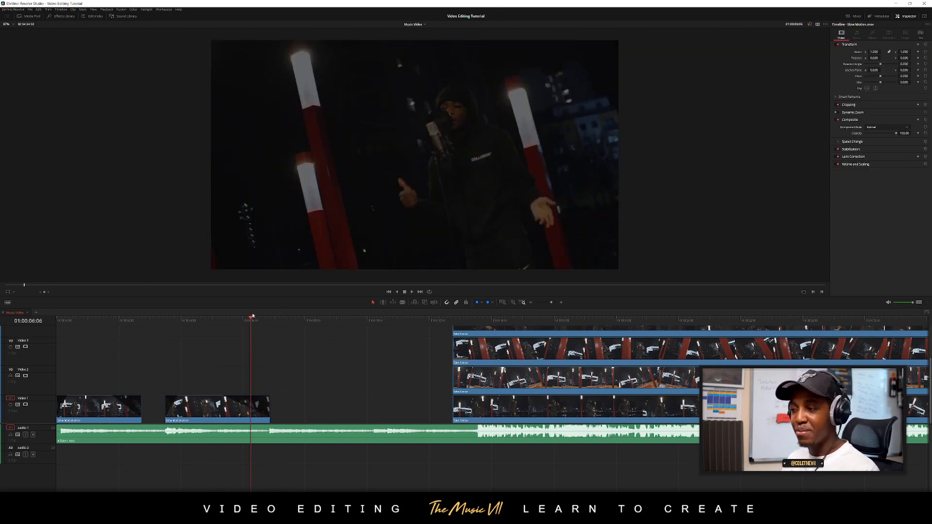
pyautogui.press('space')
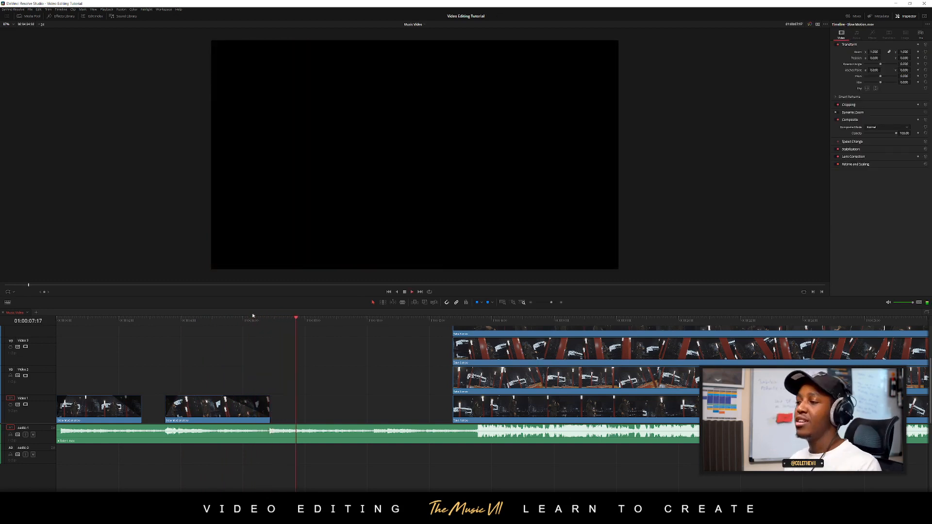
pyautogui.press('space')
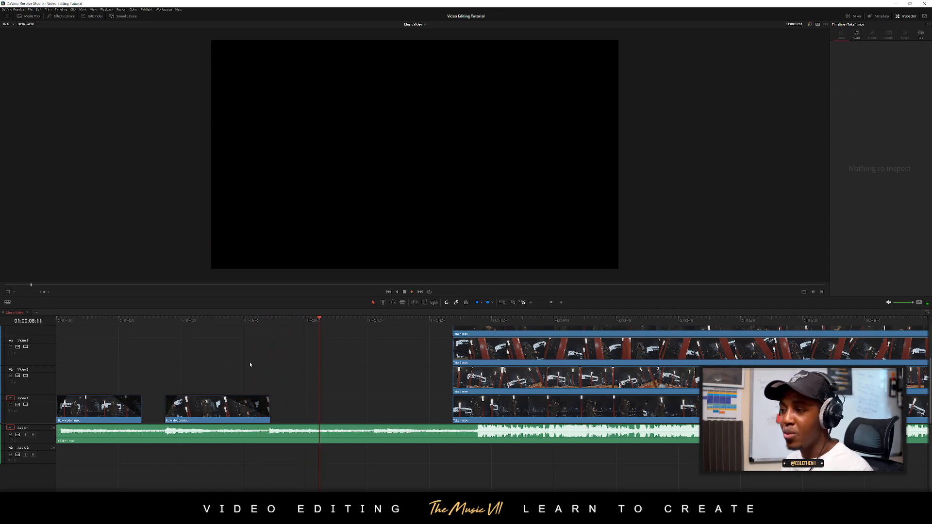
# Add a basic Text title from the effects library to Video 2, starting where the second slow-motion clip ends
pyautogui.scroll(-2, 240, 377)
pyautogui.scroll(-2, 240, 377)
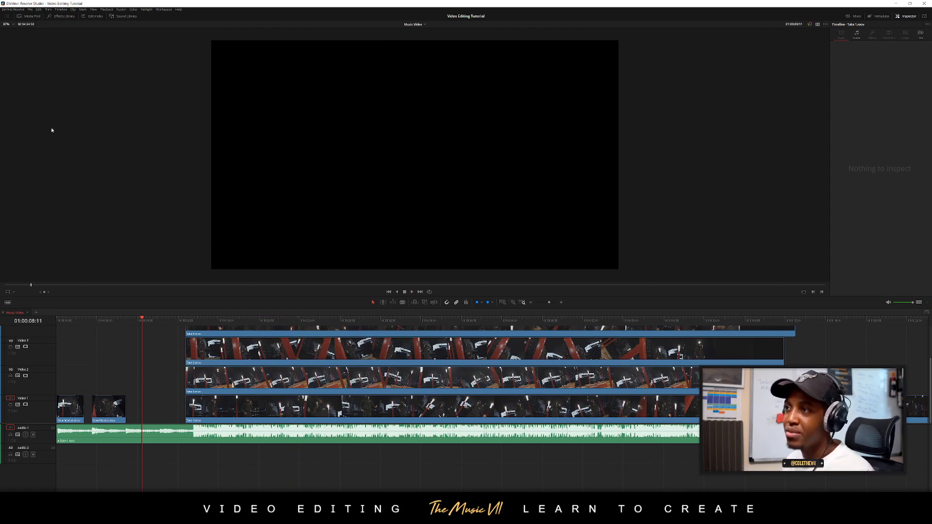
pyautogui.click(62, 16)
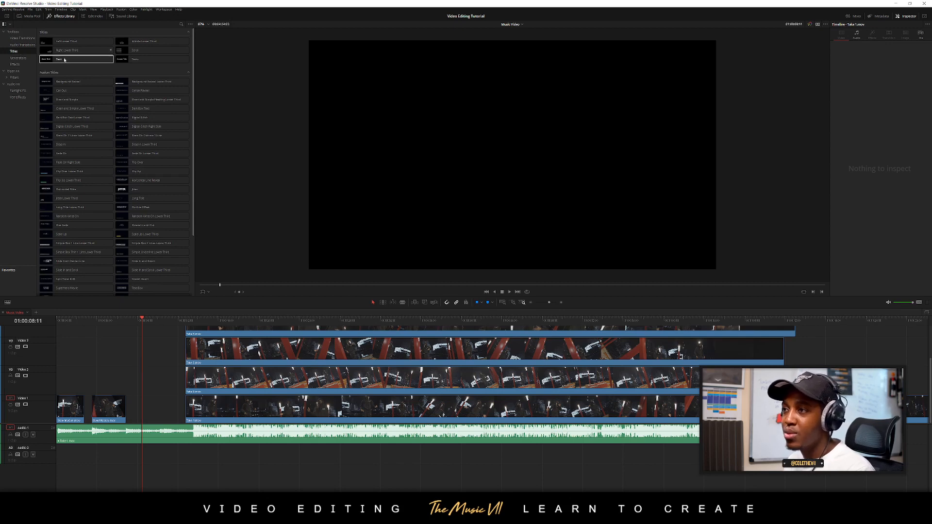
pyautogui.moveTo(73, 59); pyautogui.dragTo(126, 384)
pyautogui.click(127, 385)
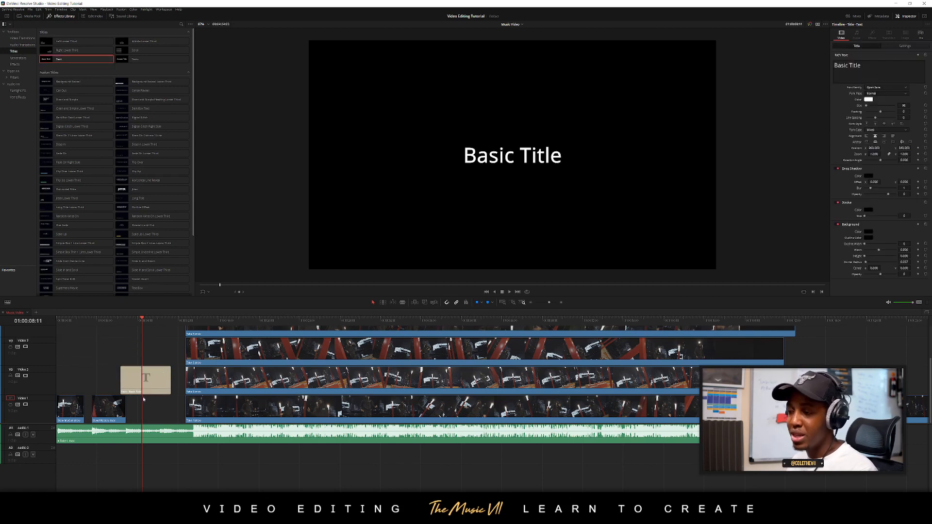
pyautogui.scroll(3, 118, 372)
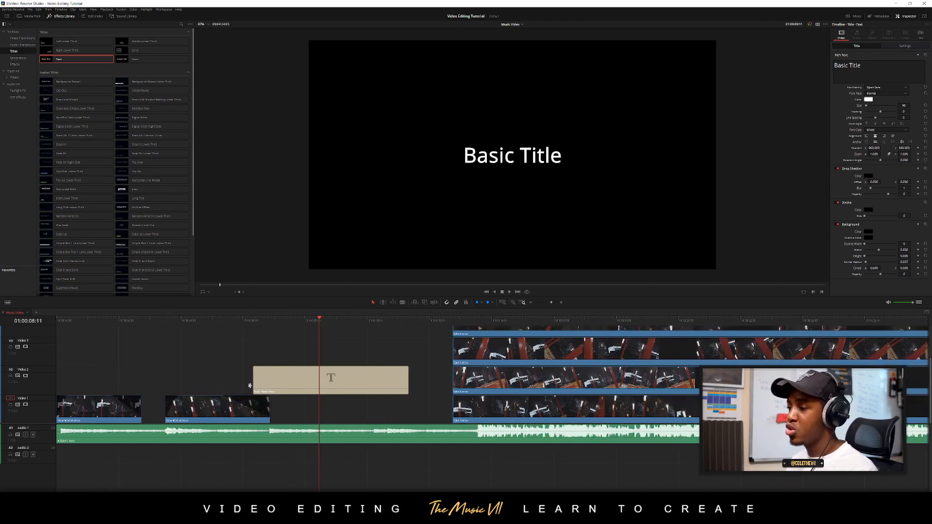
pyautogui.moveTo(291, 378); pyautogui.dragTo(308, 378)
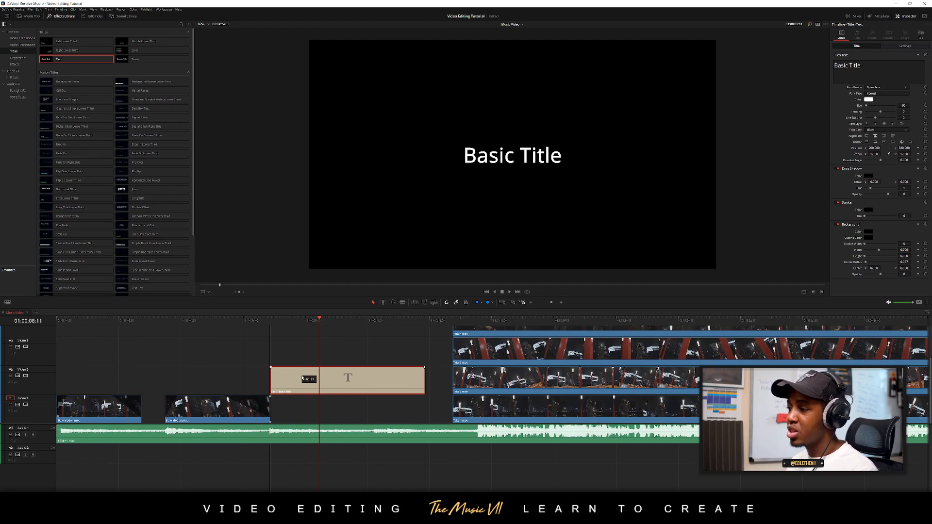
# Replace the title's placeholder text with "Deca OTA"
pyautogui.click(250, 322)
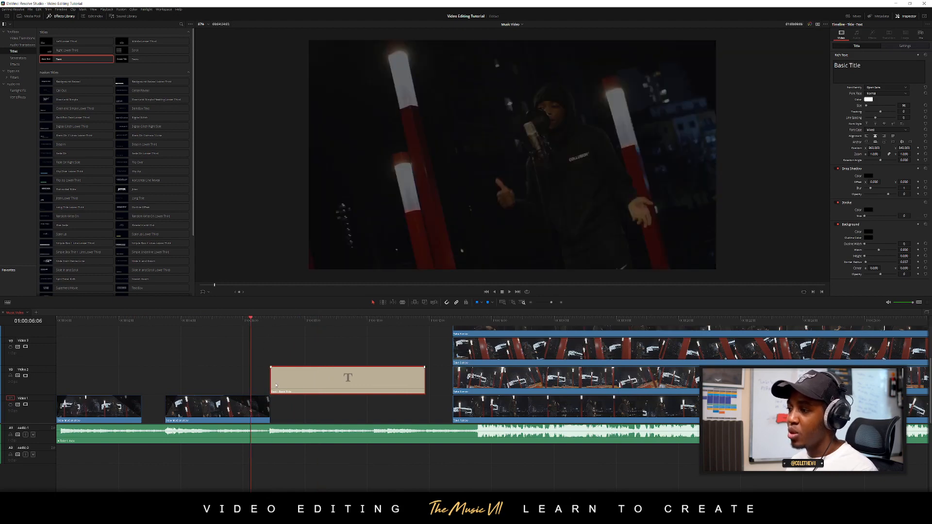
pyautogui.click(323, 322)
pyautogui.click(865, 67)
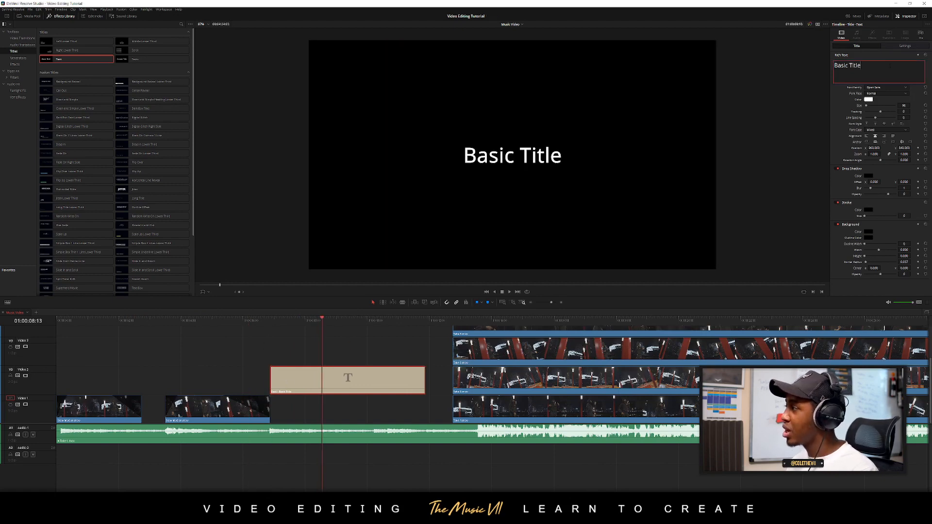
pyautogui.hotkey('ctrl', 'a')
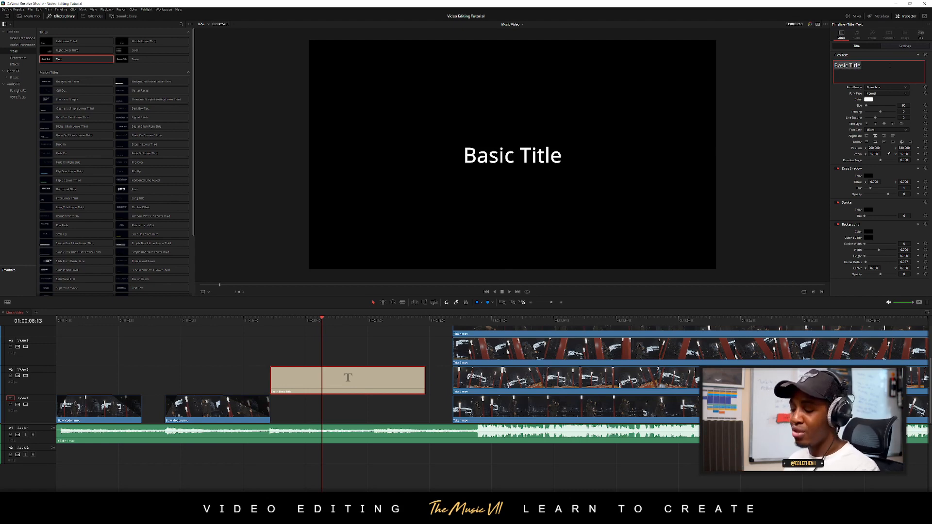
pyautogui.write('Deca OTA')
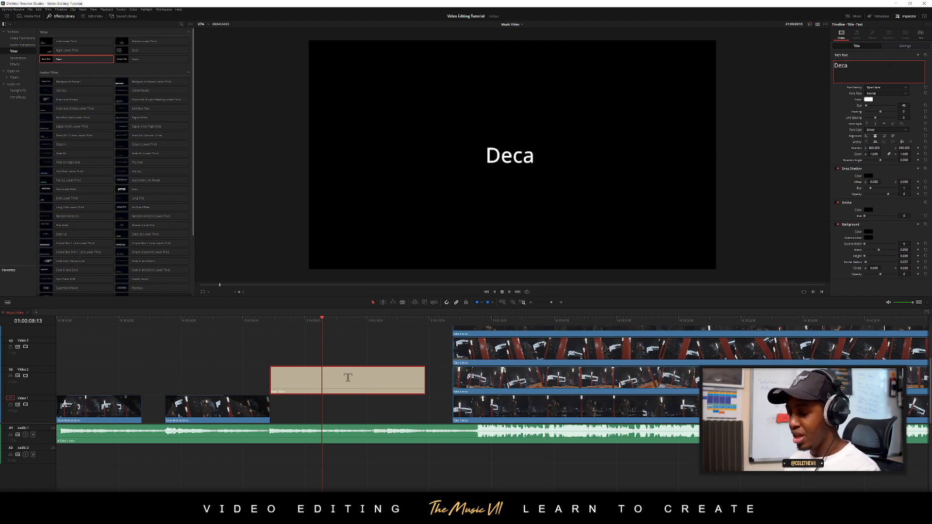
# Set the title's font to Arial Black and enlarge its text
pyautogui.hotkey('ctrl', 'a')
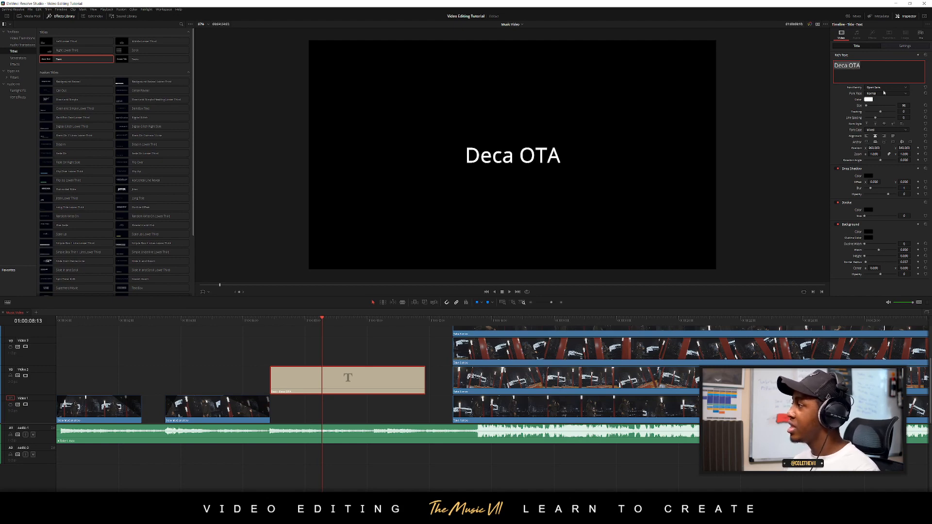
pyautogui.click(893, 88)
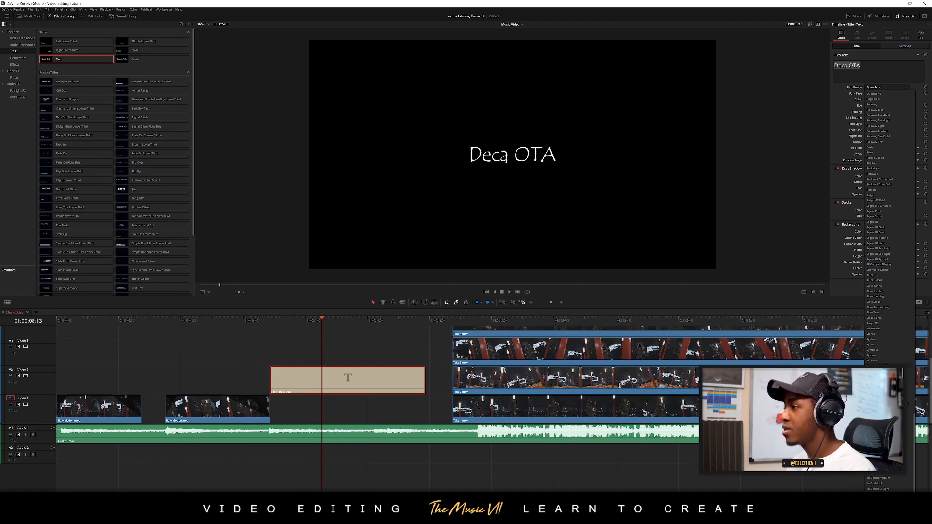
pyautogui.scroll(15, 887, 360)
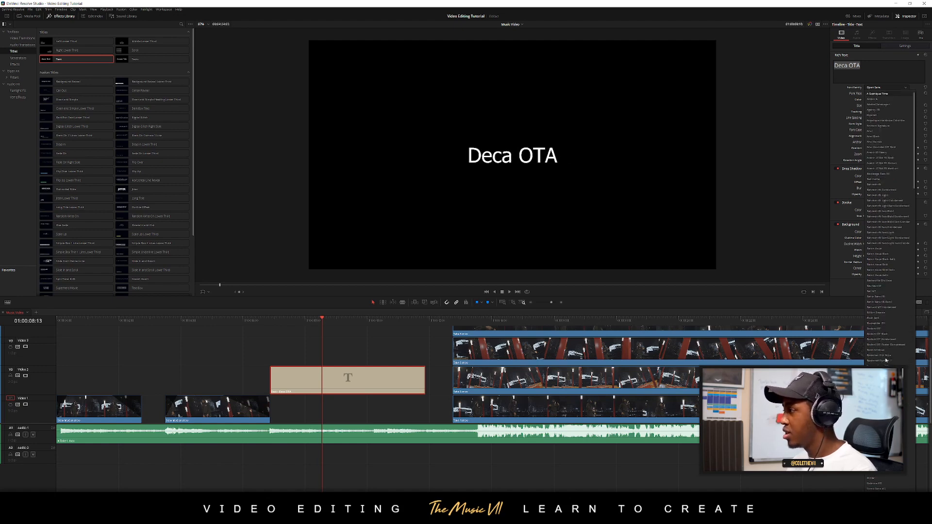
pyautogui.scroll(1, 893, 235)
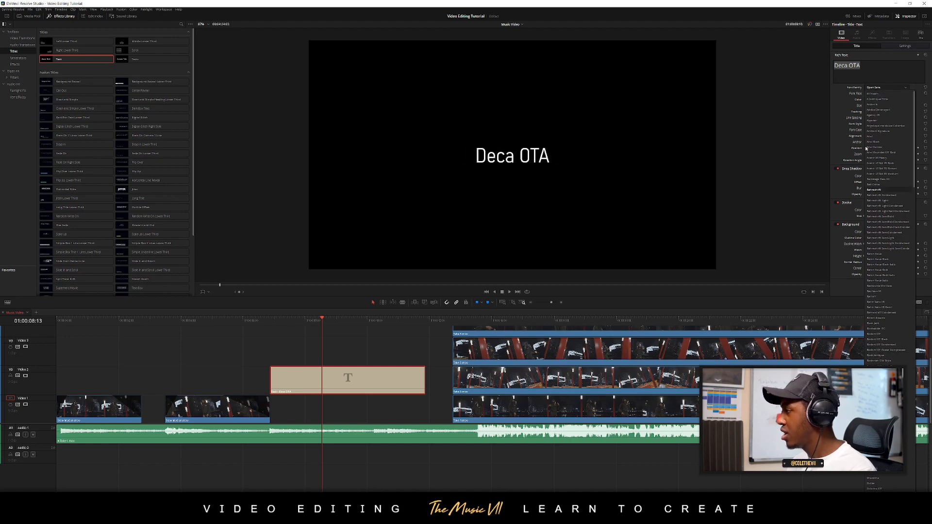
pyautogui.click(891, 144)
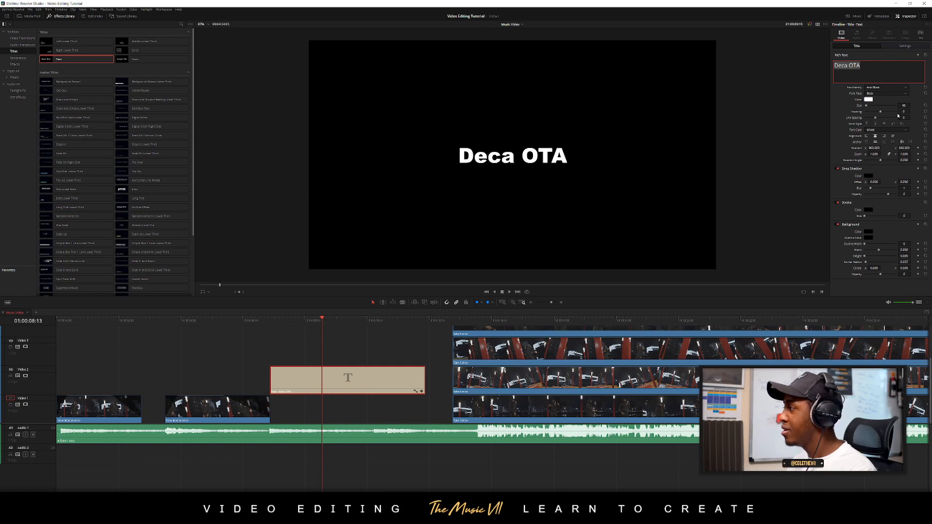
pyautogui.moveTo(903, 106); pyautogui.dragTo(896, 101)
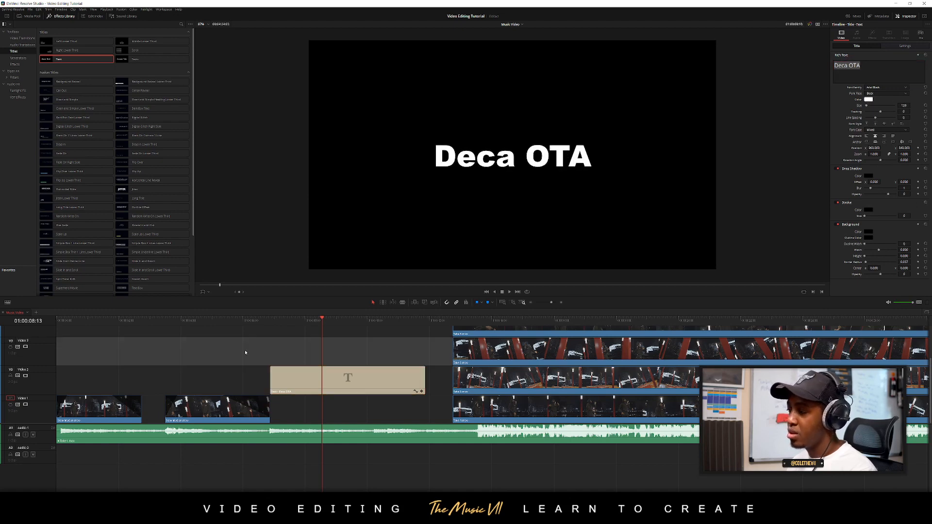
# Add a fade-in to the title clip and play through it to find where the title should end
pyautogui.scroll(2, 328, 361)
pyautogui.scroll(1, 373, 364)
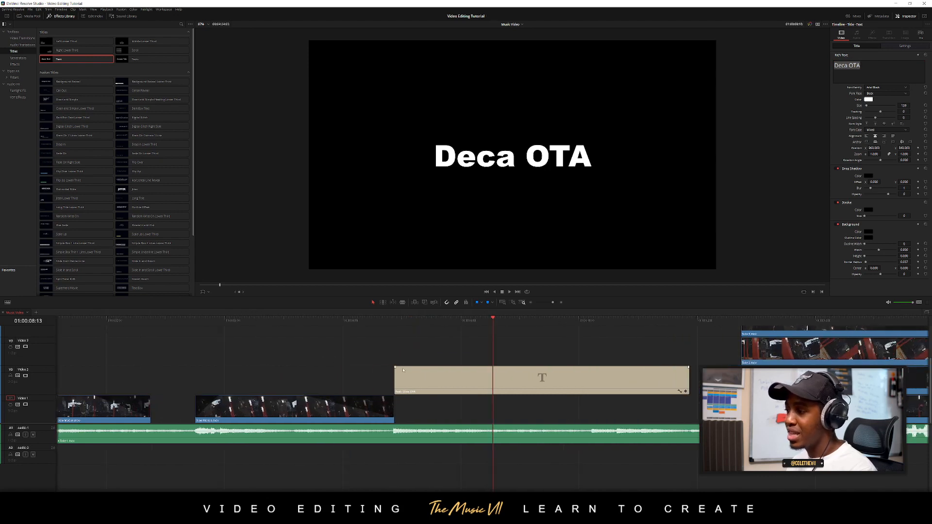
pyautogui.moveTo(395, 368); pyautogui.dragTo(436, 367)
pyautogui.click(373, 321)
pyautogui.press('space')
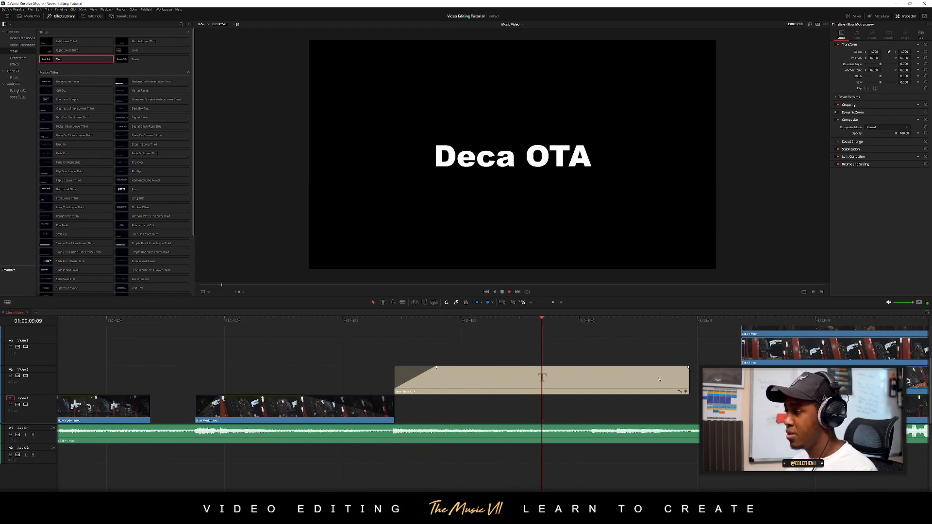
# Trim the title's end to 01:00:09:18, add a long fade-out, and play the result
pyautogui.click(630, 391)
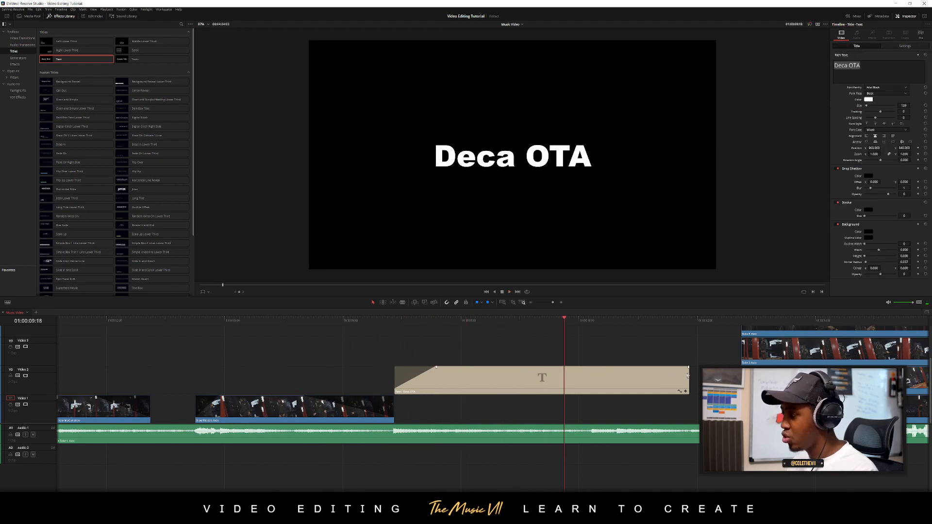
pyautogui.moveTo(687, 375); pyautogui.dragTo(502, 367)
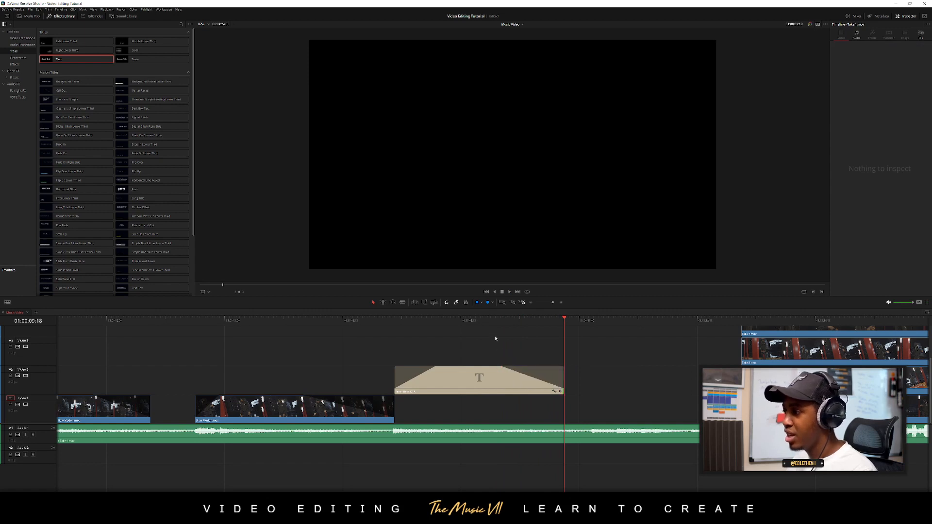
pyautogui.click(487, 354)
pyautogui.press('space')
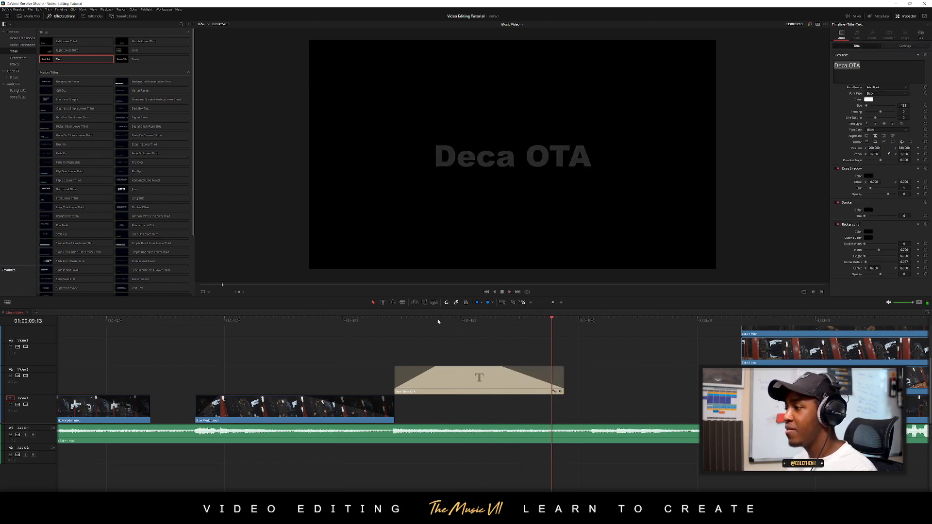
# Reduce the title's text size and move the title clip down to Video 1, directly after the second slow-motion clip
pyautogui.click(462, 321)
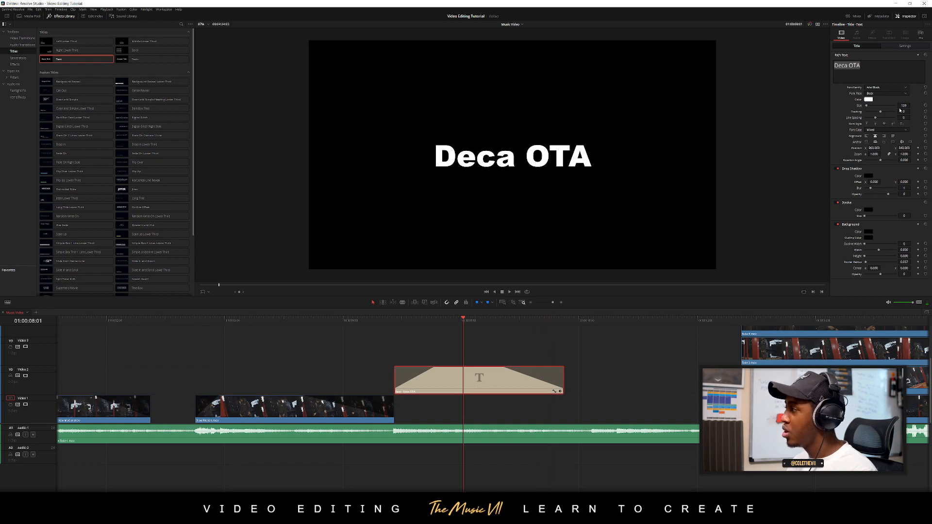
pyautogui.moveTo(905, 105); pyautogui.dragTo(867, 105)
pyautogui.click(585, 360)
pyautogui.click(479, 381)
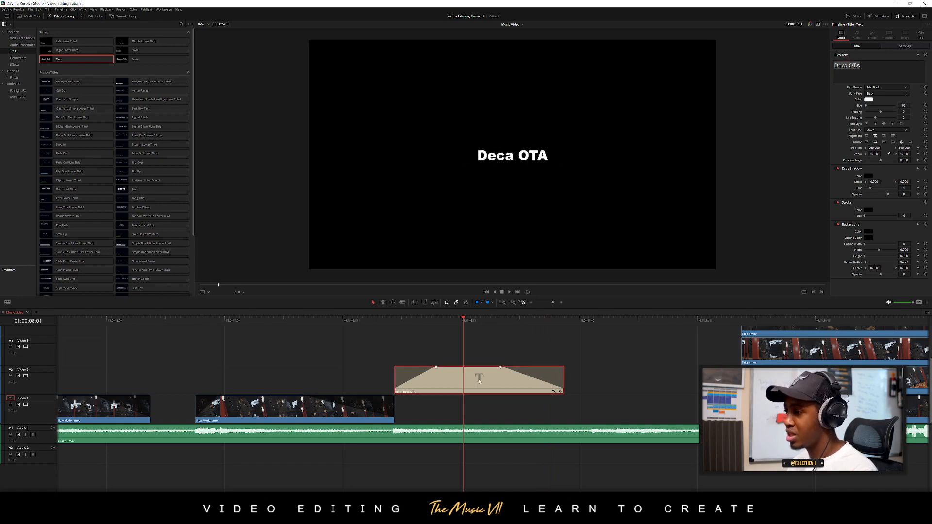
pyautogui.hotkey('alt', 'Down')
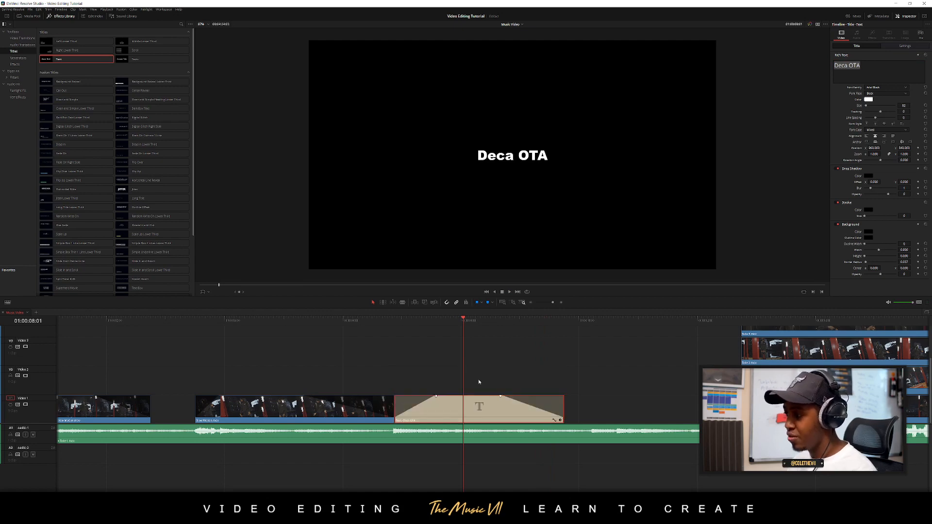
pyautogui.click(502, 370)
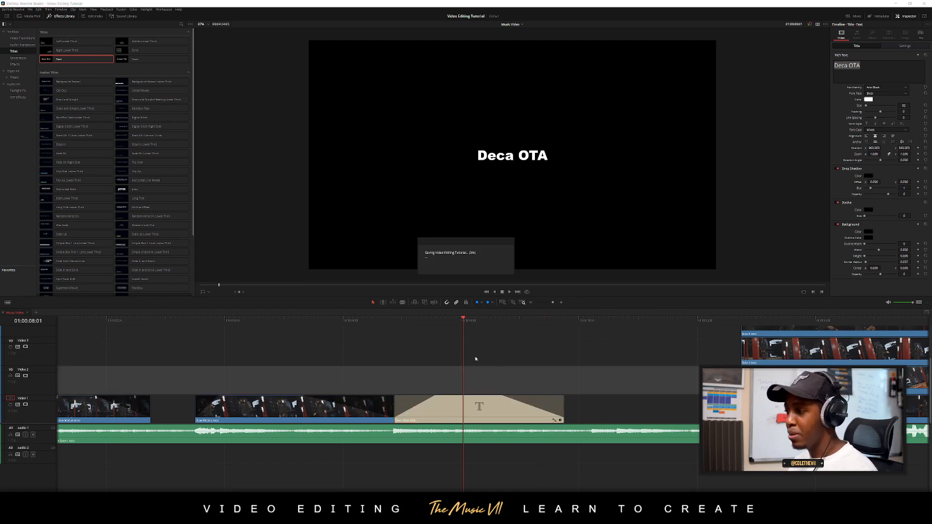
# Play the intro full screen from the timeline start to check the slow-motion clips and the title
pyautogui.scroll(-3, 218, 347)
pyautogui.scroll(-2, 199, 333)
pyautogui.moveTo(198, 321); pyautogui.dragTo(57, 324)
pyautogui.scroll(-2, 214, 347)
pyautogui.press('space')
pyautogui.click(153, 372)
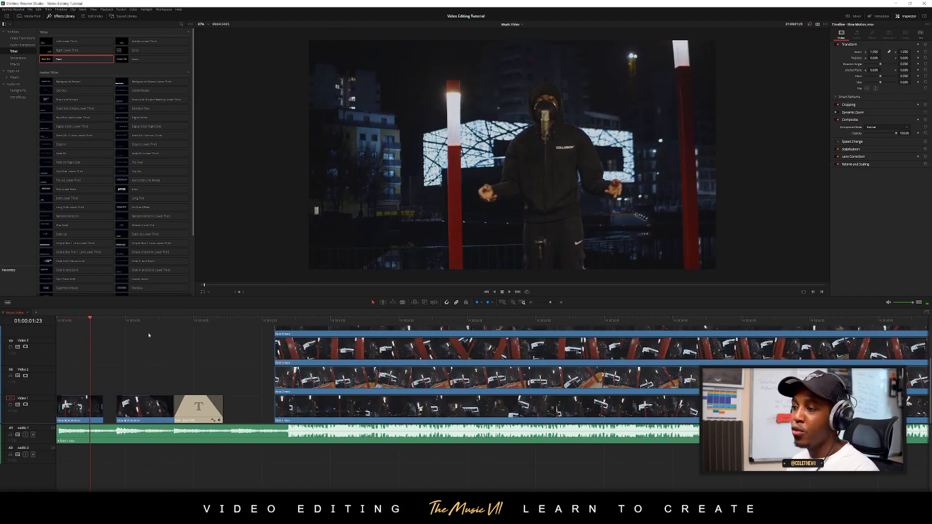
pyautogui.press('Home')
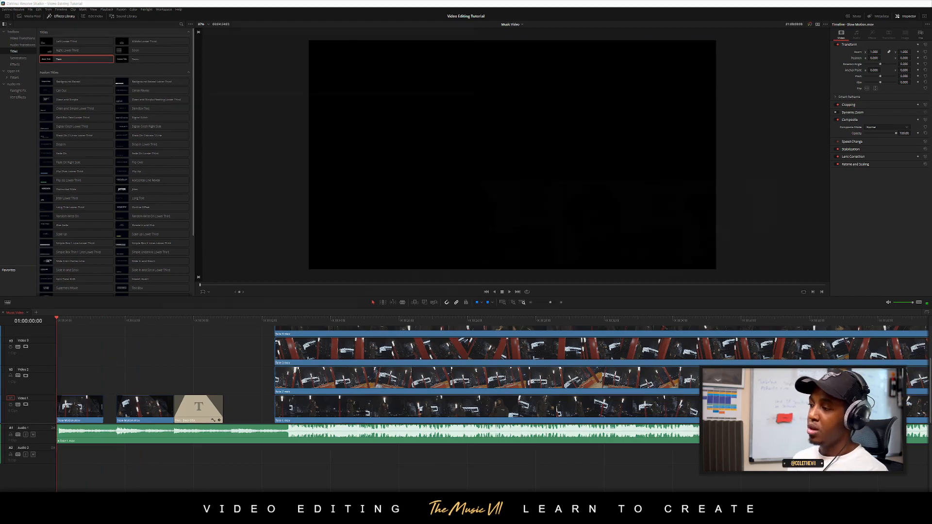
pyautogui.hotkey('ctrl', 'f')
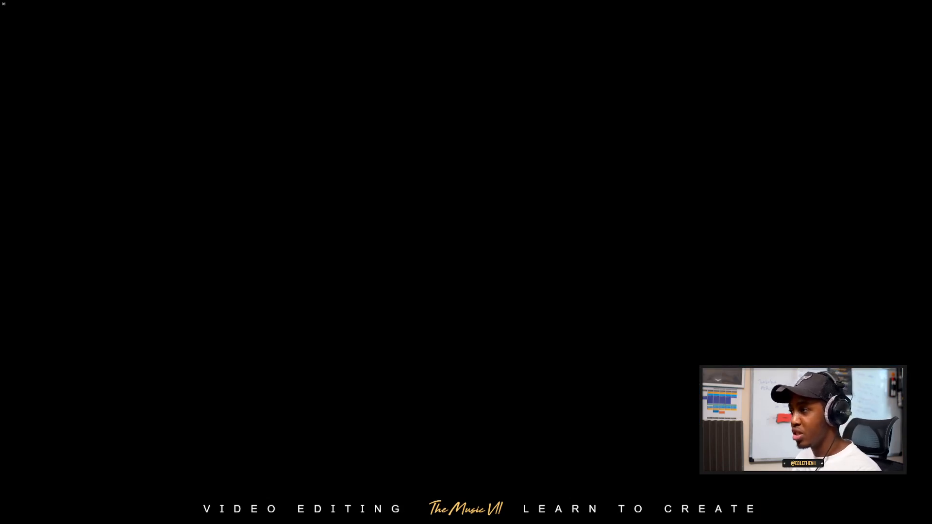
pyautogui.press('space')
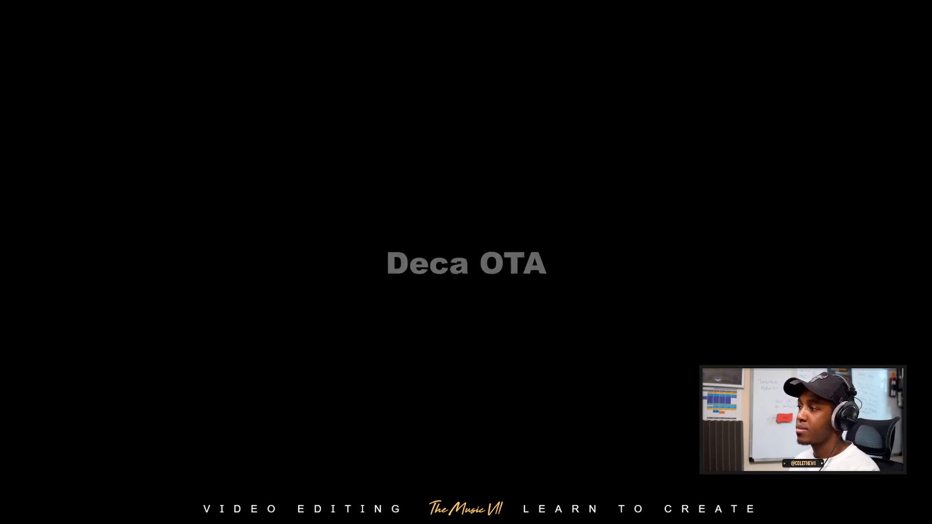
pyautogui.press('Escape')
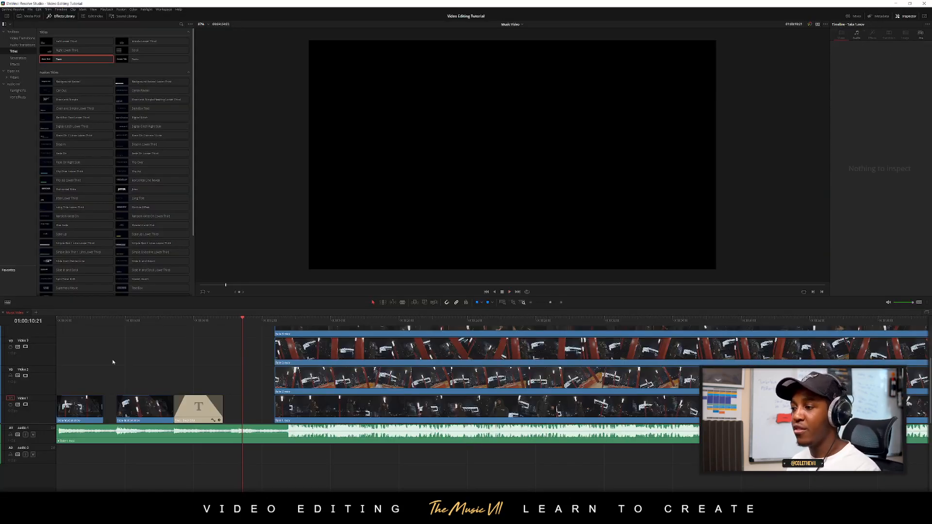
# Duplicate the second slow-motion clip onto Video 2 and extend the copy's end to shortly before the synced takes
pyautogui.scroll(4, 268, 428)
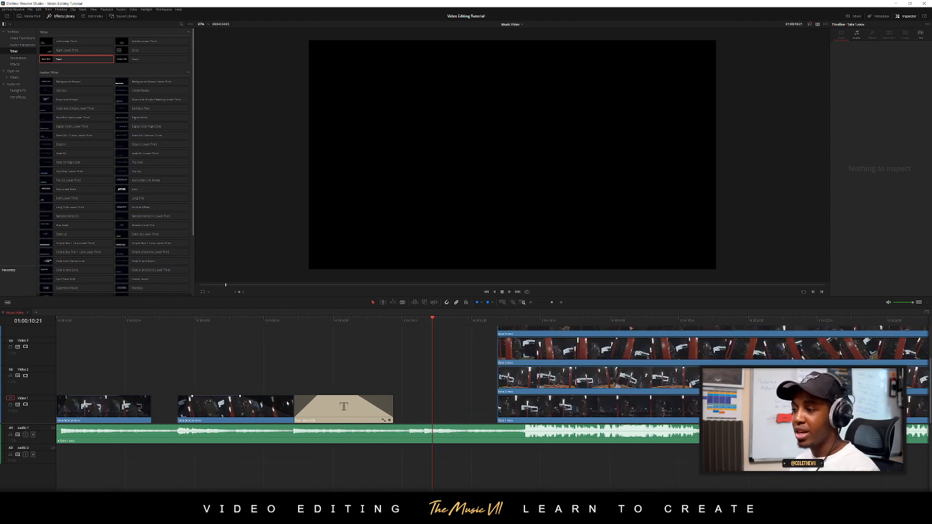
pyautogui.click(200, 419)
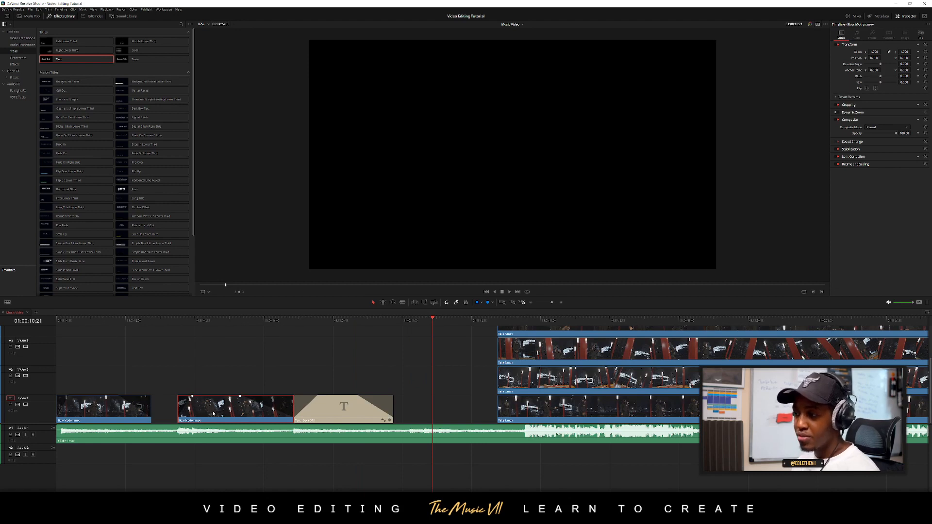
pyautogui.moveTo(214, 414); pyautogui.dragTo(217, 376)
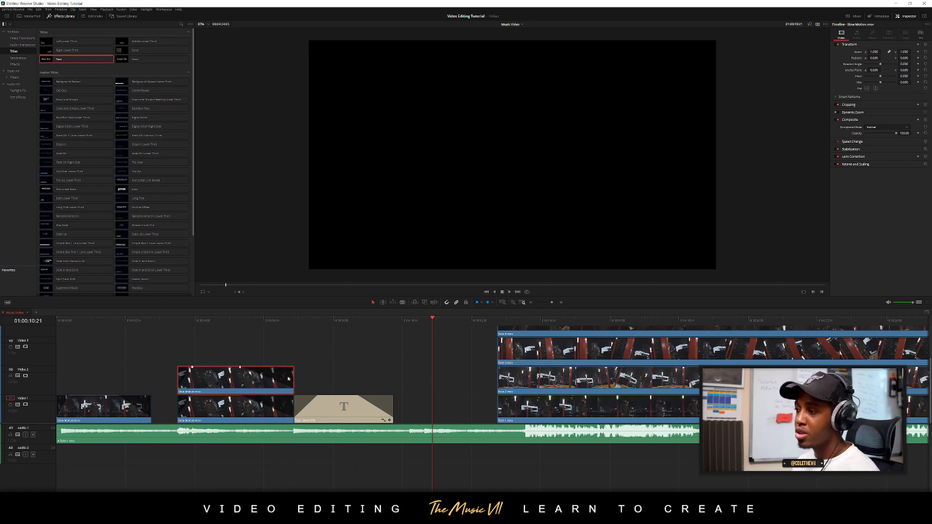
pyautogui.moveTo(331, 372); pyautogui.dragTo(480, 373)
# Split the extended slow-motion copy on Video 2 where the title ends and delete the portion before the cut
pyautogui.press('b')
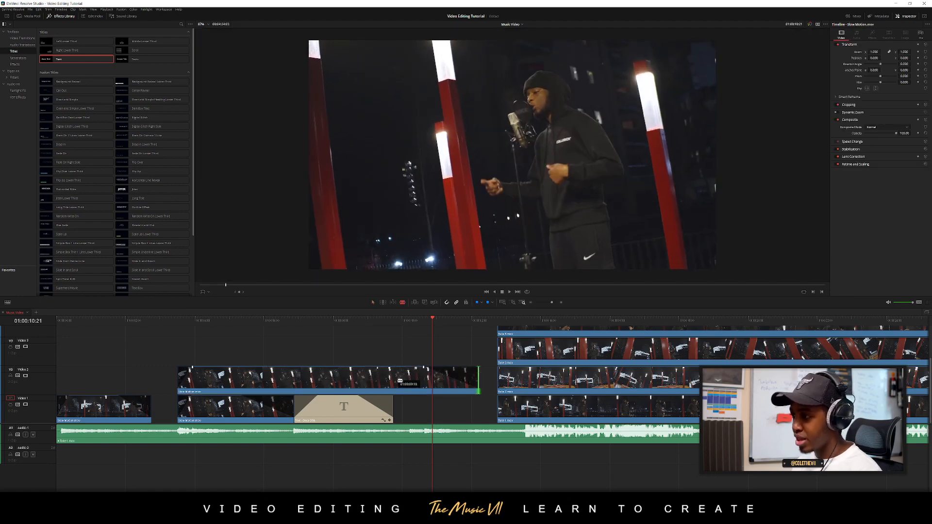
pyautogui.click(394, 380)
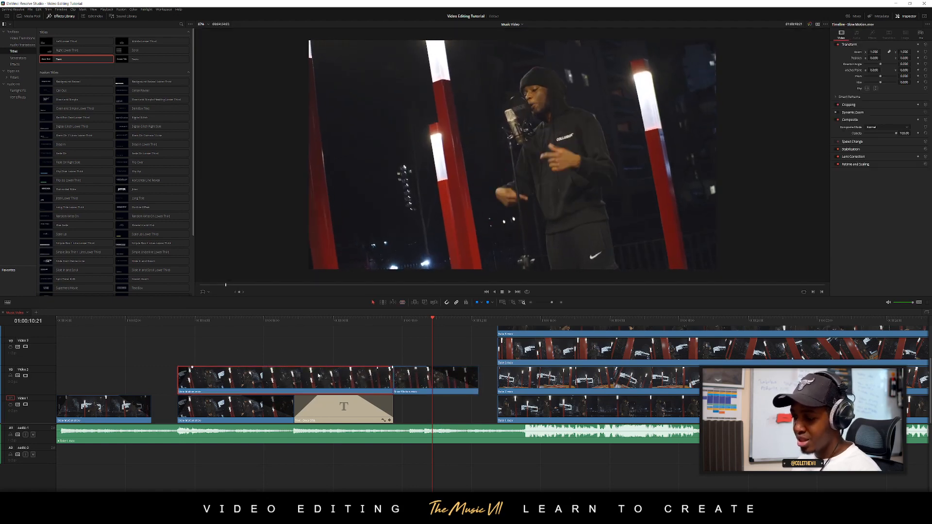
pyautogui.press('Delete')
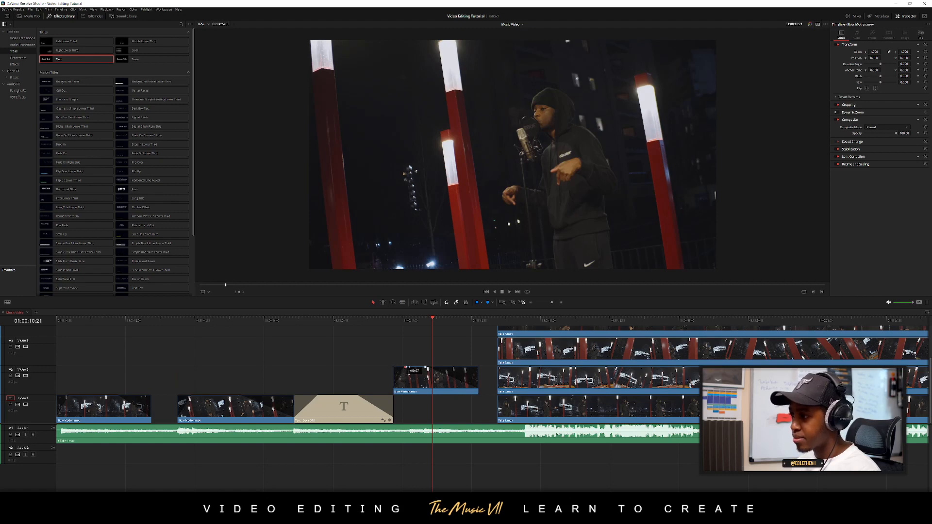
# Move the remaining slow-motion piece to Video 1 after the title, extend it to the start of the takes, and review the transition
pyautogui.click(374, 332)
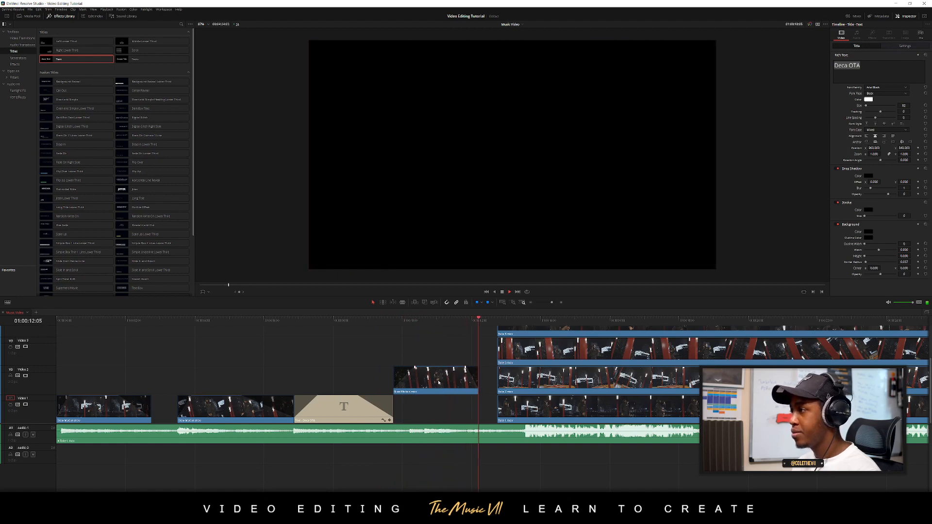
pyautogui.moveTo(439, 382); pyautogui.dragTo(496, 405)
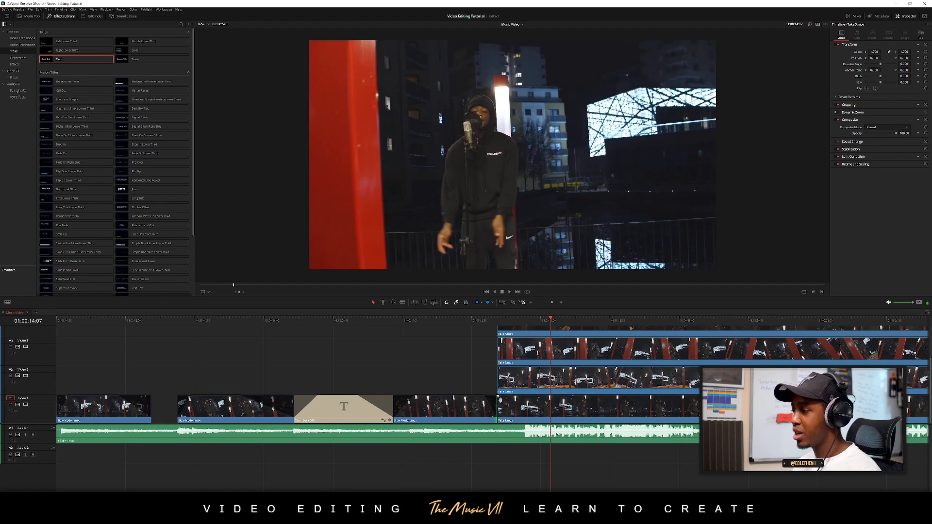
pyautogui.scroll(-2, 489, 400)
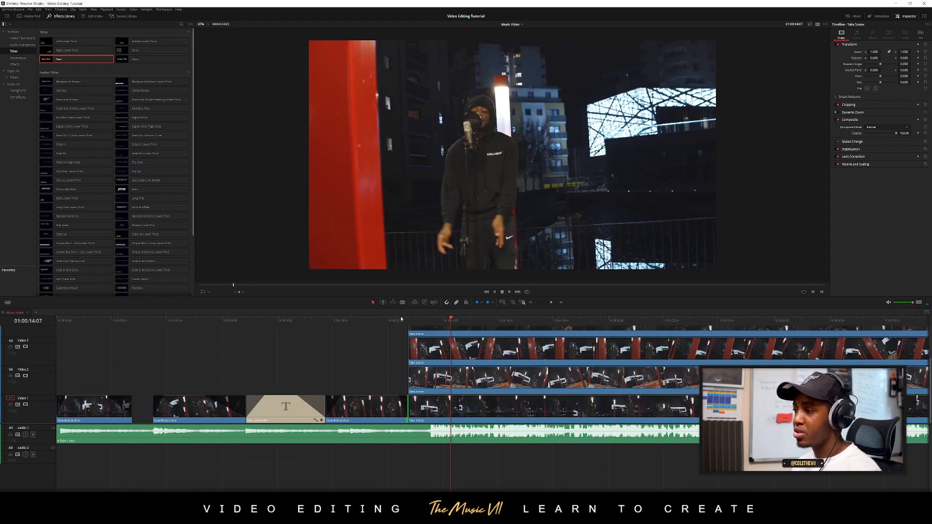
pyautogui.click(386, 321)
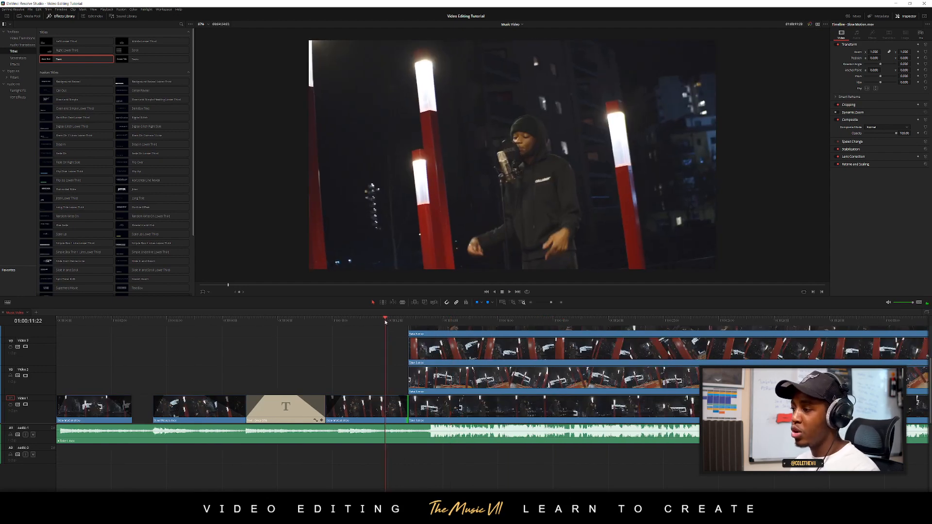
# Trim the starts of the takes on Video 2 through Video 5 to about 01:00:17, leaving only Take 1 after the intro
pyautogui.click(45, 427)
pyautogui.scroll(2, 44, 437)
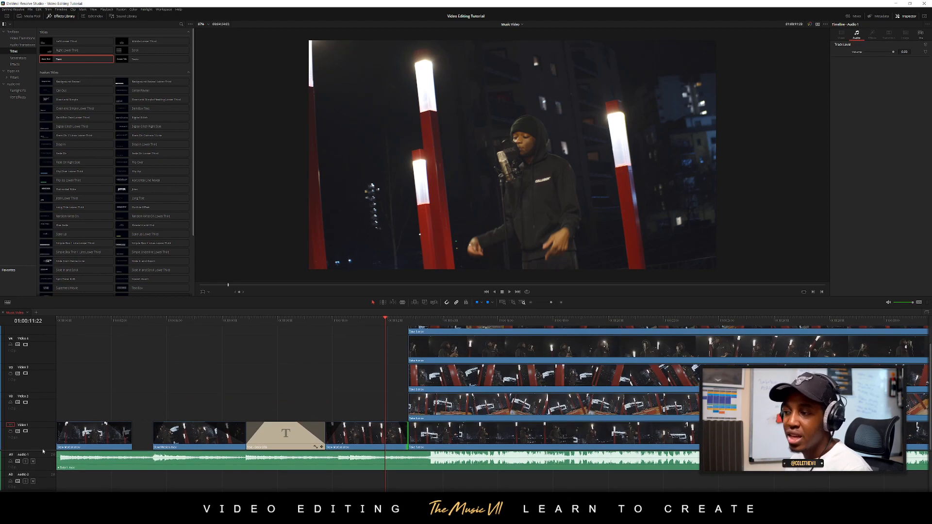
pyautogui.scroll(-2, 230, 426)
pyautogui.click(216, 387)
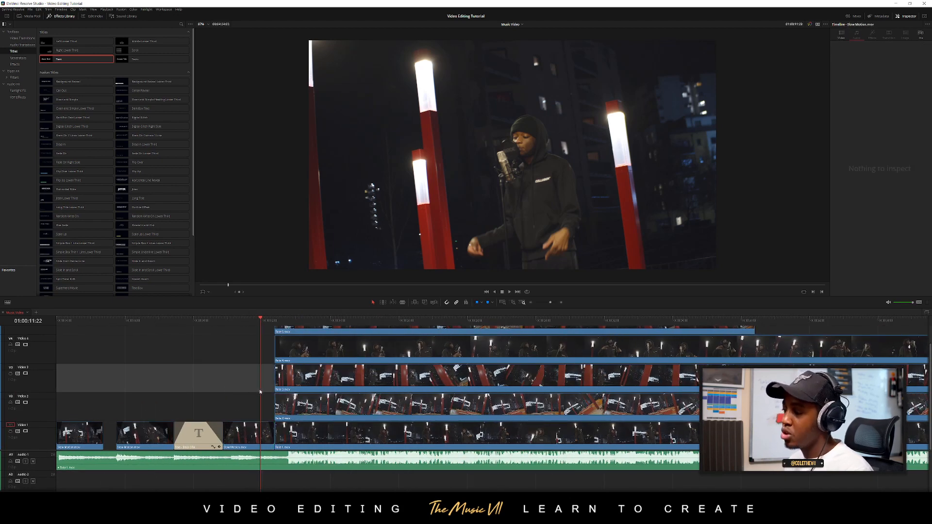
pyautogui.scroll(1, 234, 391)
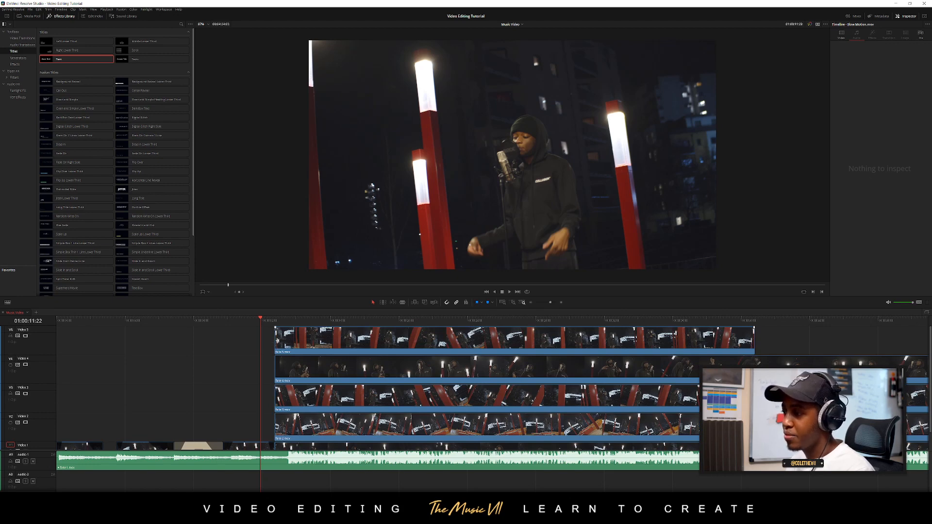
pyautogui.moveTo(275, 340); pyautogui.dragTo(353, 340)
pyautogui.moveTo(276, 370); pyautogui.dragTo(353, 369)
pyautogui.moveTo(276, 399); pyautogui.dragTo(353, 398)
pyautogui.scroll(-1, 353, 398)
pyautogui.moveTo(275, 407); pyautogui.dragTo(353, 407)
pyautogui.scroll(1, 348, 353)
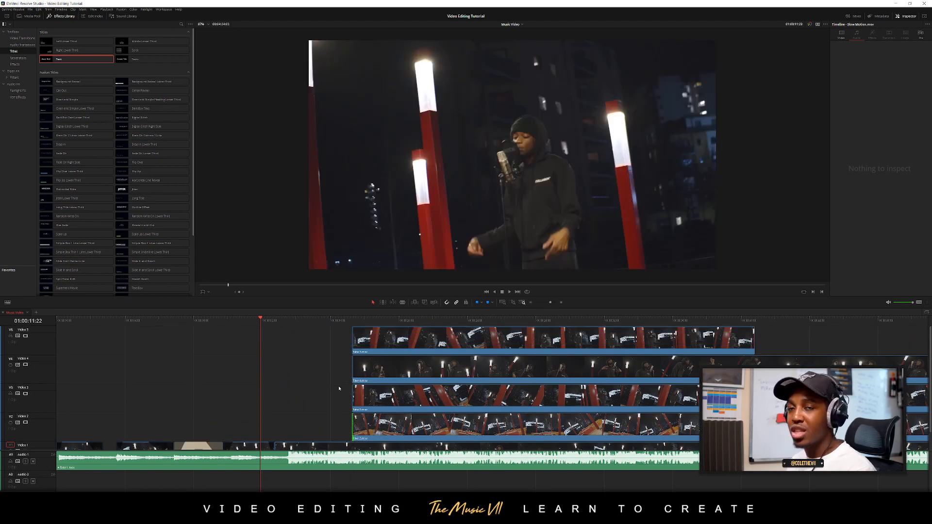
# Play the opening of Take 1 after the intro and return to about its beginning
pyautogui.scroll(-1, 339, 389)
pyautogui.scroll(2, 357, 402)
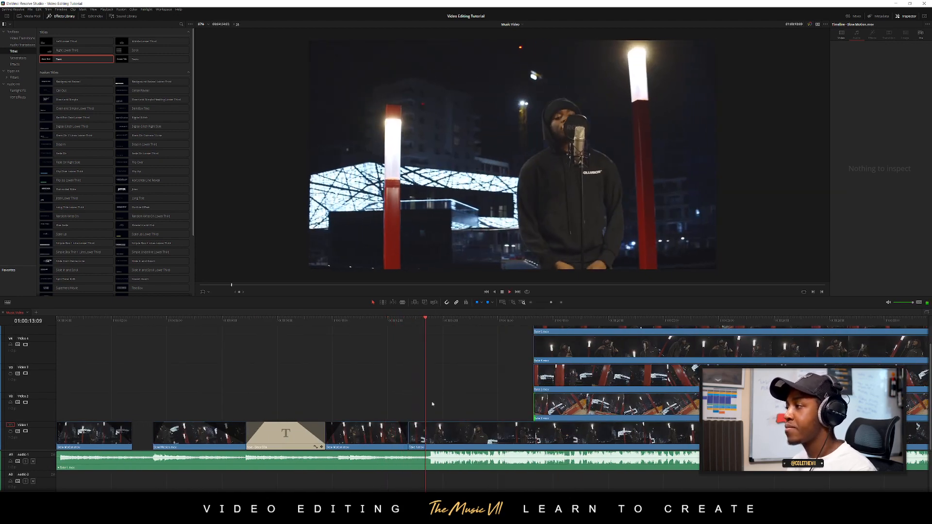
pyautogui.scroll(1, 505, 415)
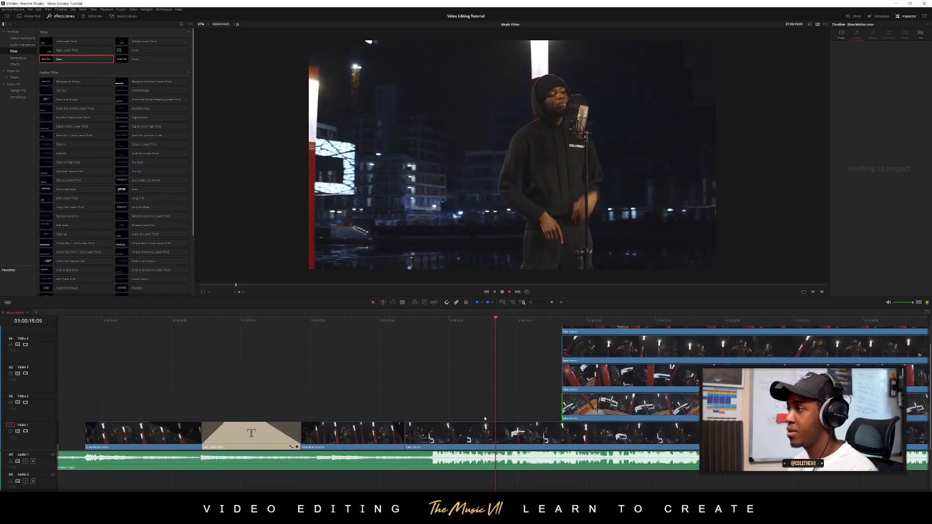
pyautogui.scroll(2, 508, 417)
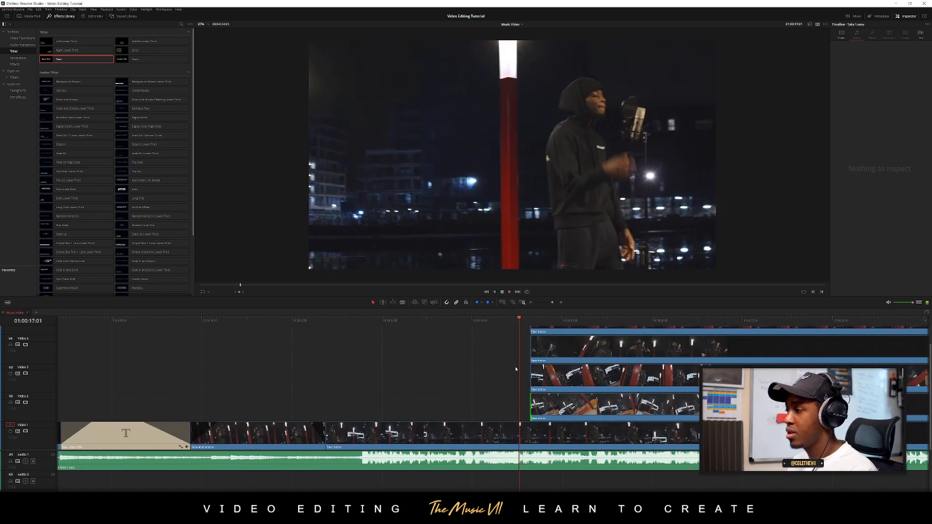
pyautogui.click(333, 323)
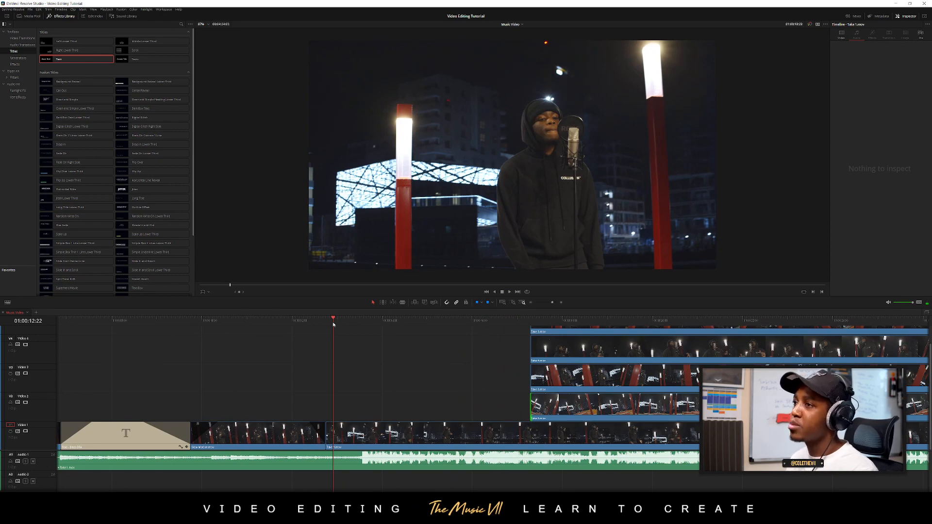
# Hide the effects library and shrink the timeline's video tracks so that all five takes fit in view
pyautogui.click(58, 17)
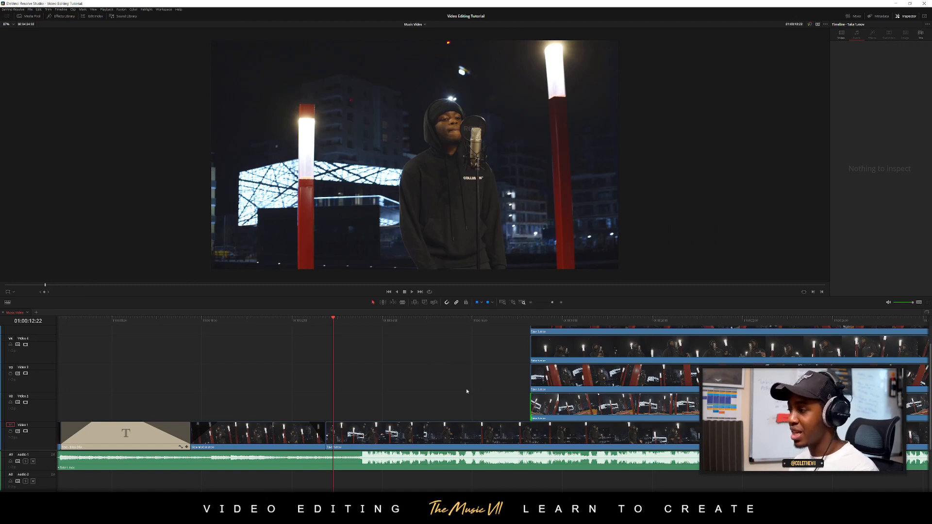
pyautogui.hscroll(6, 467, 391)
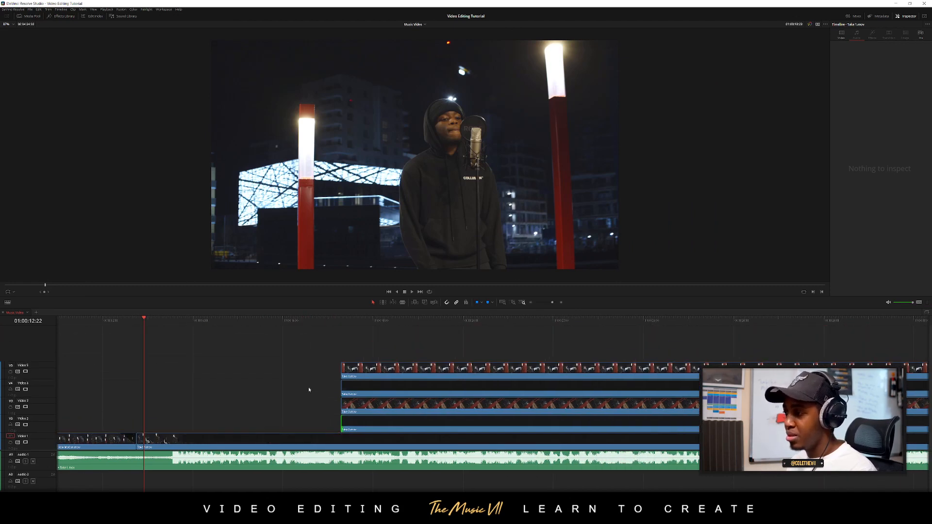
pyautogui.scroll(1, 309, 389)
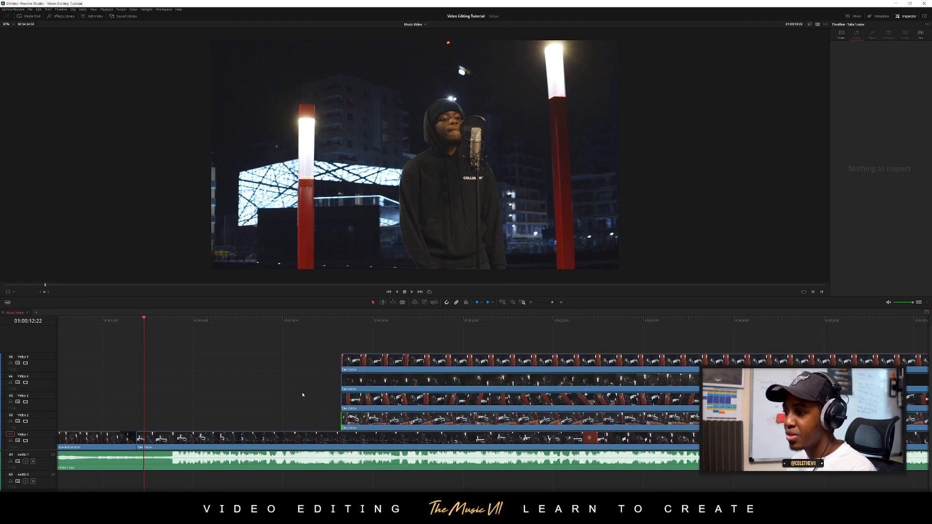
# Play Take 1 to find the first cut and extend the start of the Video 2 take back to 01:00:15:20
pyautogui.press('space')
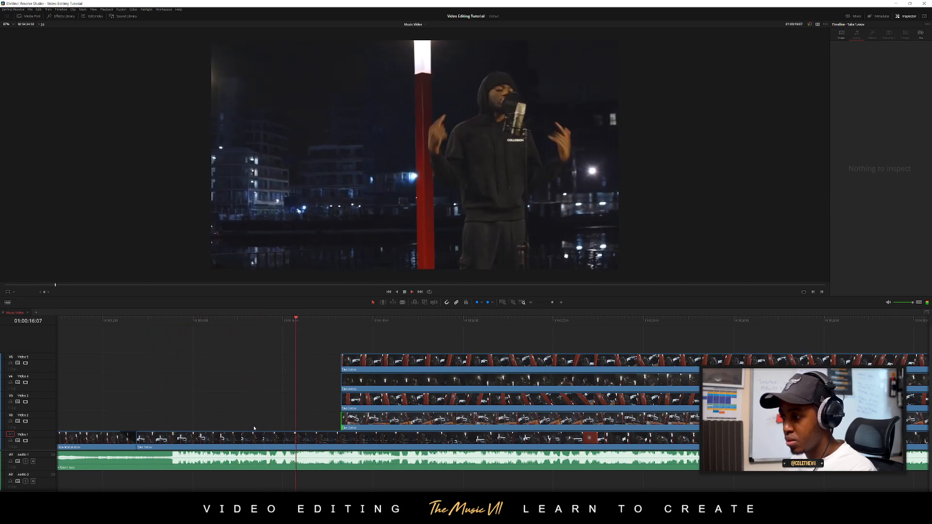
pyautogui.click(246, 323)
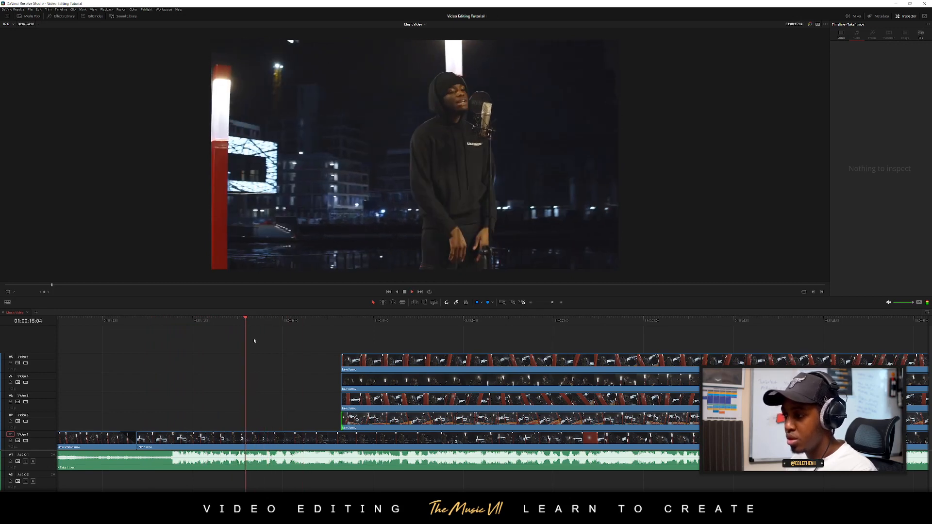
pyautogui.press('space')
pyautogui.moveTo(283, 325); pyautogui.dragTo(276, 325)
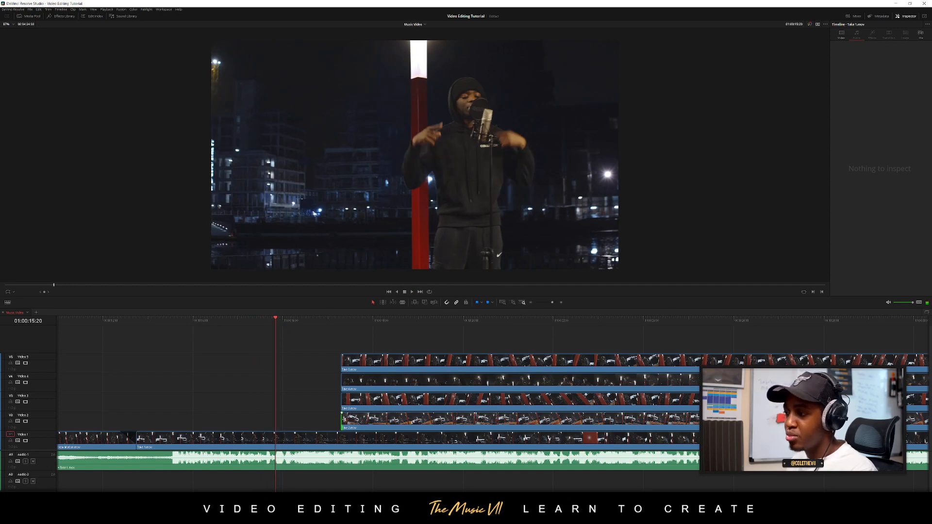
pyautogui.moveTo(344, 419); pyautogui.dragTo(275, 419)
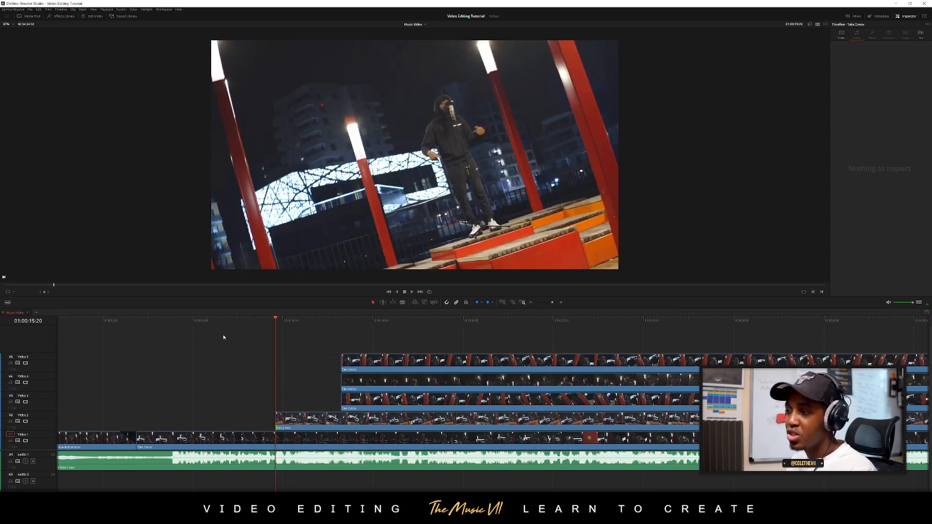
# Review the cut from Video 1 to Video 2 and extend the start of the Video 4 take back to 01:00:16:22
pyautogui.moveTo(216, 323); pyautogui.dragTo(166, 321)
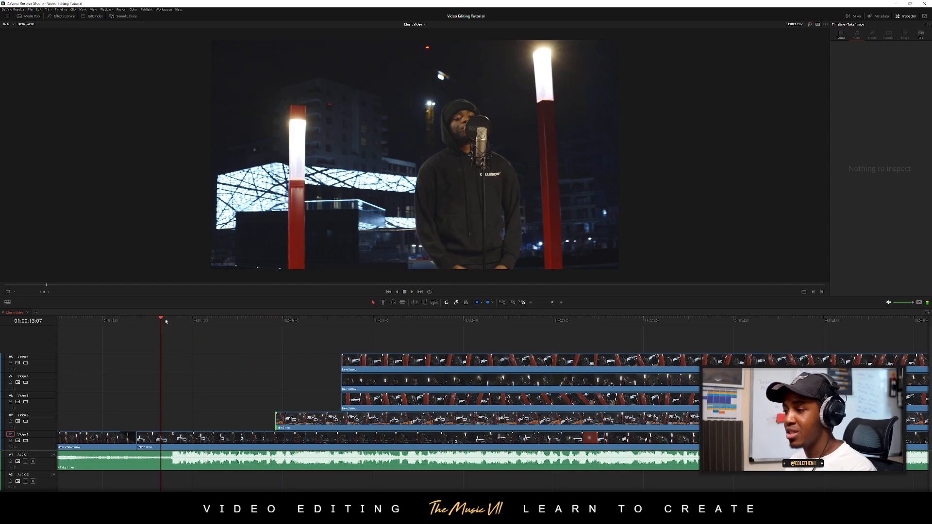
pyautogui.press('space')
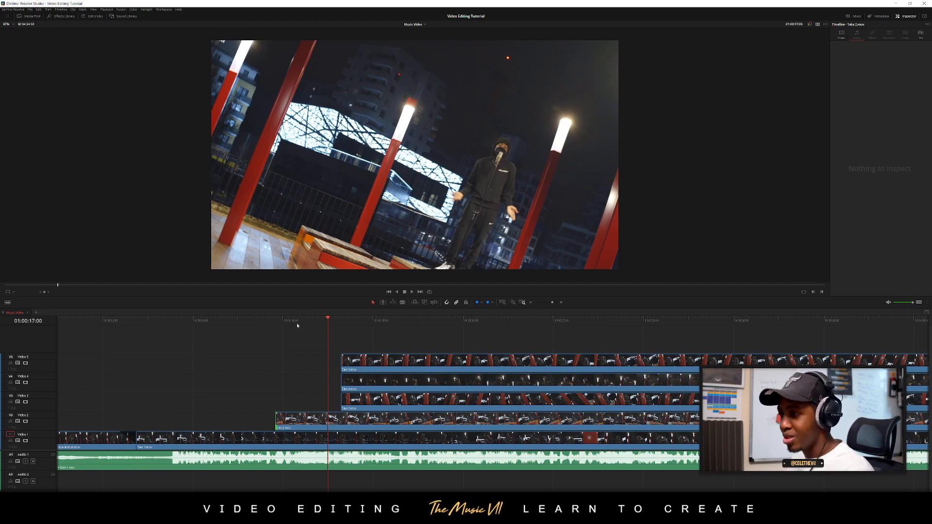
pyautogui.moveTo(298, 324); pyautogui.dragTo(265, 321)
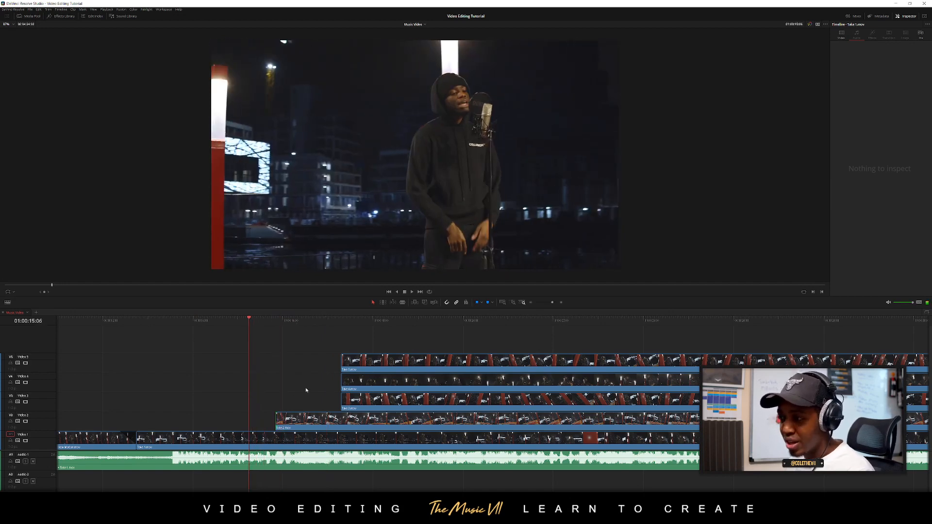
pyautogui.press('space')
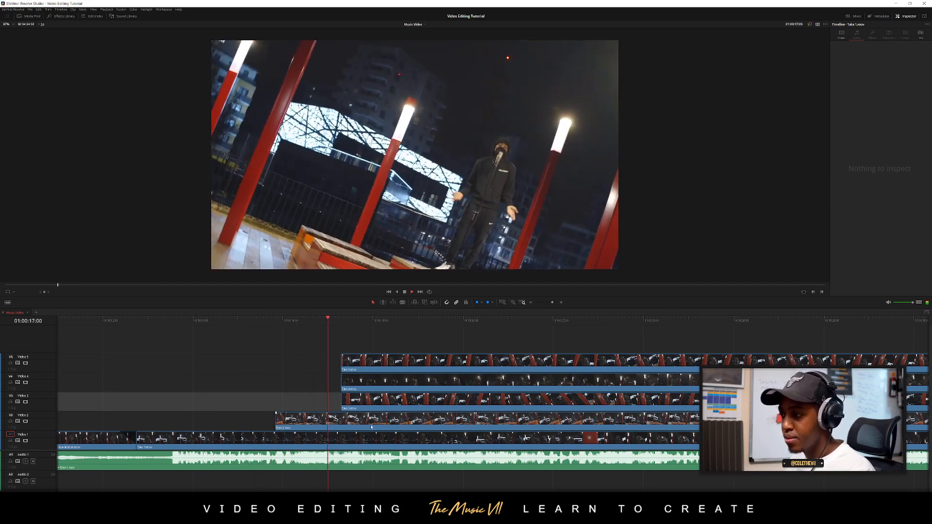
pyautogui.moveTo(326, 322); pyautogui.dragTo(324, 322)
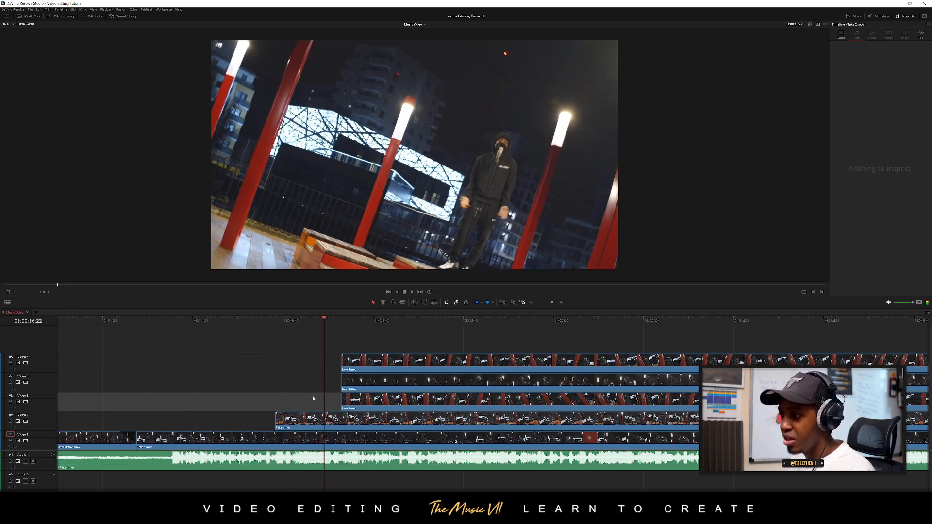
pyautogui.moveTo(343, 383); pyautogui.dragTo(325, 382)
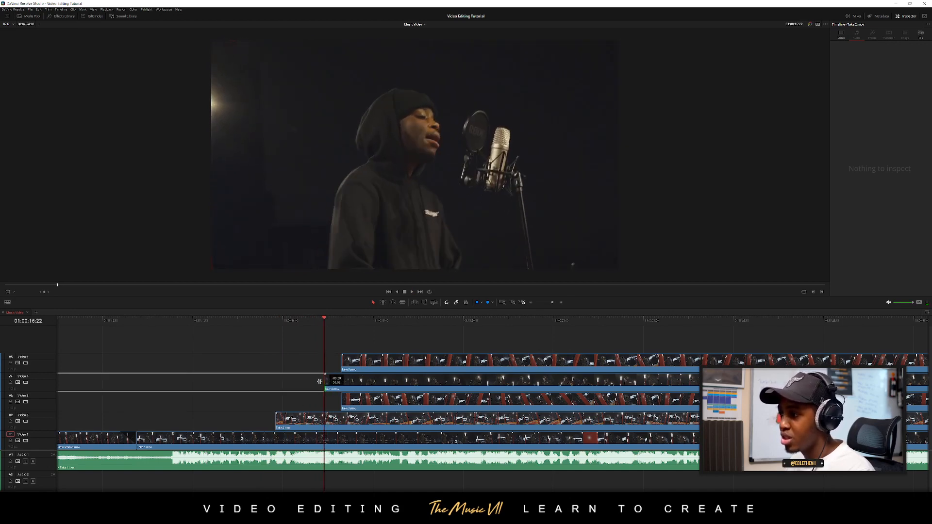
# Play through the first two cuts and trim the start of the Video 5 take to about 01:00:20
pyautogui.click(238, 322)
pyautogui.press('space')
pyautogui.click(235, 322)
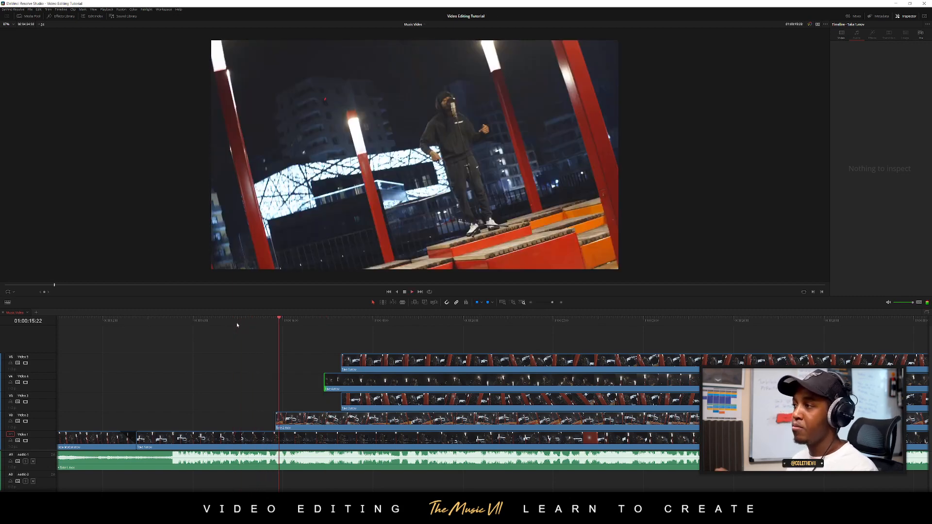
pyautogui.press('space')
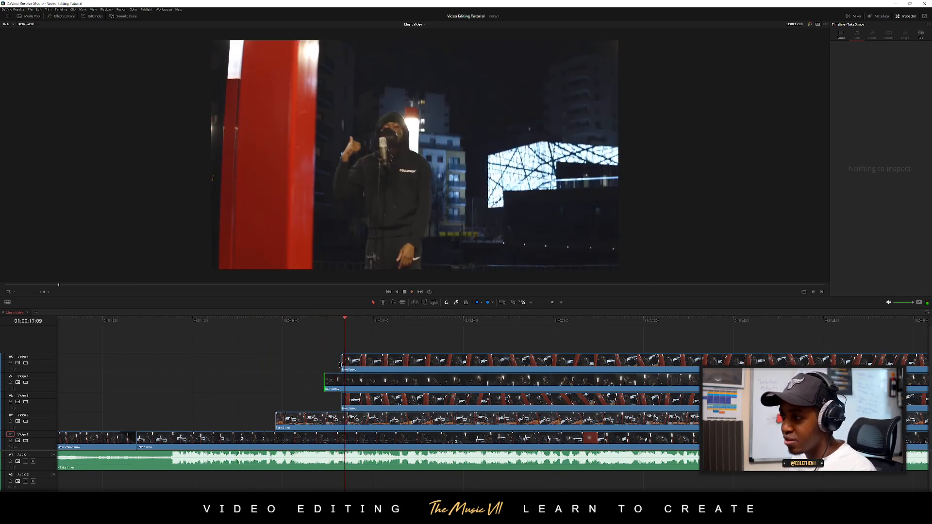
pyautogui.moveTo(342, 364); pyautogui.dragTo(465, 364)
# Split the Video 4 take at 01:00:18:19, trim the second piece's start to about 01:00:20, and save the project
pyautogui.moveTo(311, 339); pyautogui.dragTo(319, 339)
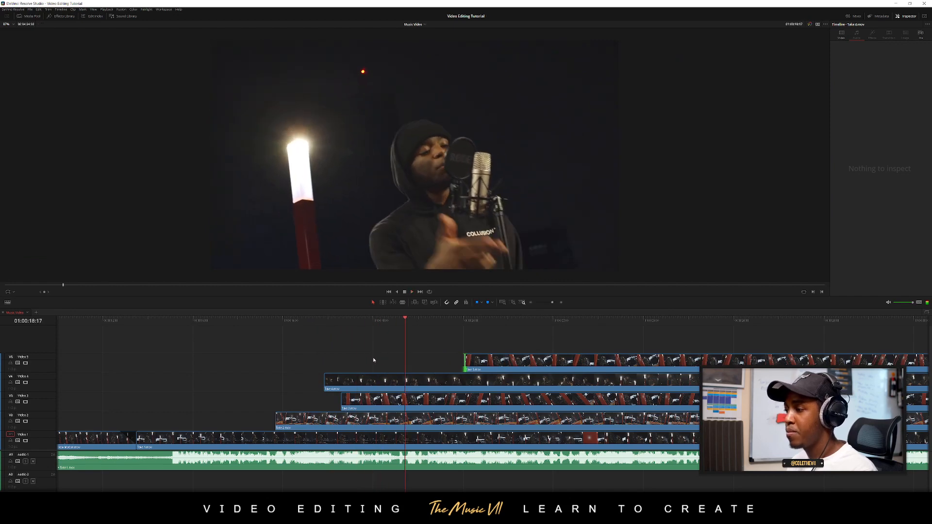
pyautogui.press('space')
pyautogui.moveTo(421, 327); pyautogui.dragTo(409, 328)
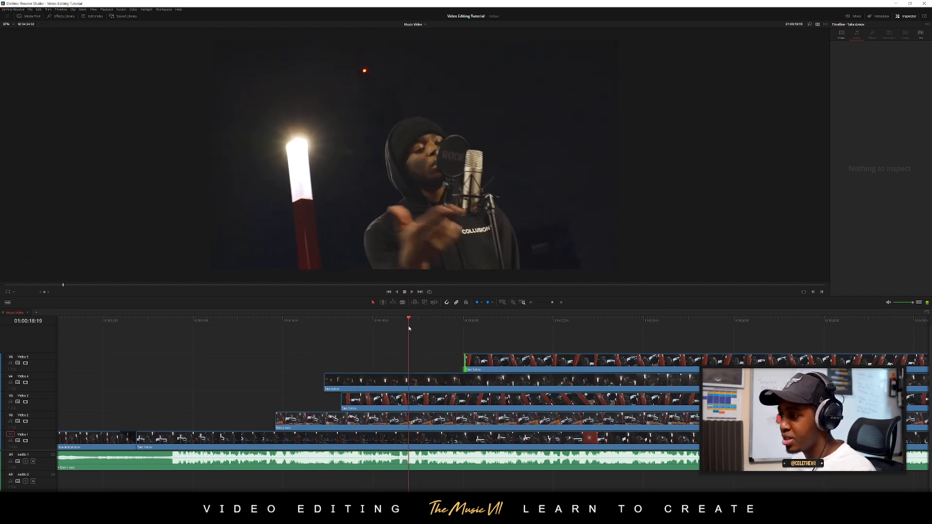
pyautogui.click(413, 380)
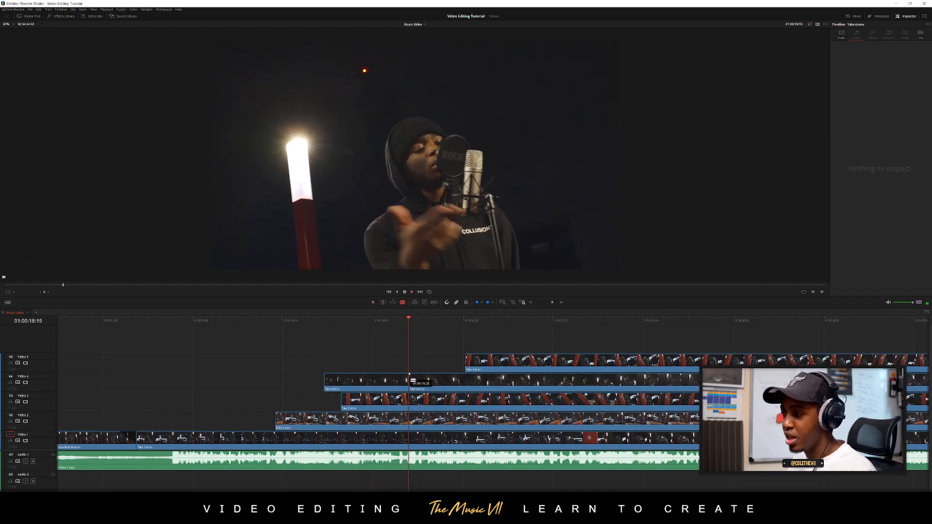
pyautogui.press('a')
pyautogui.moveTo(411, 379); pyautogui.dragTo(467, 382)
pyautogui.hotkey('ctrl', 's')
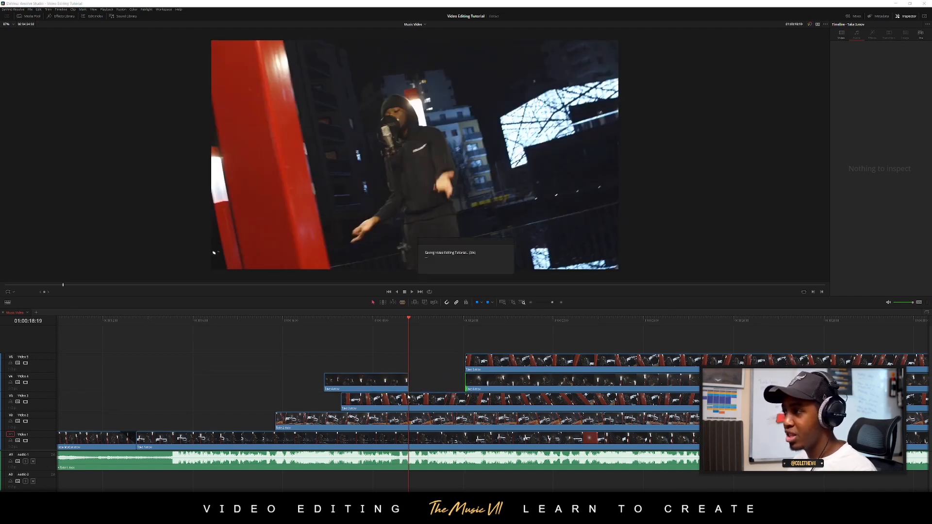
# Play the cut to Video 3 and trim the starts of the later Video 4 and Video 5 clips to about 01:00:24
pyautogui.click(363, 328)
pyautogui.press('space')
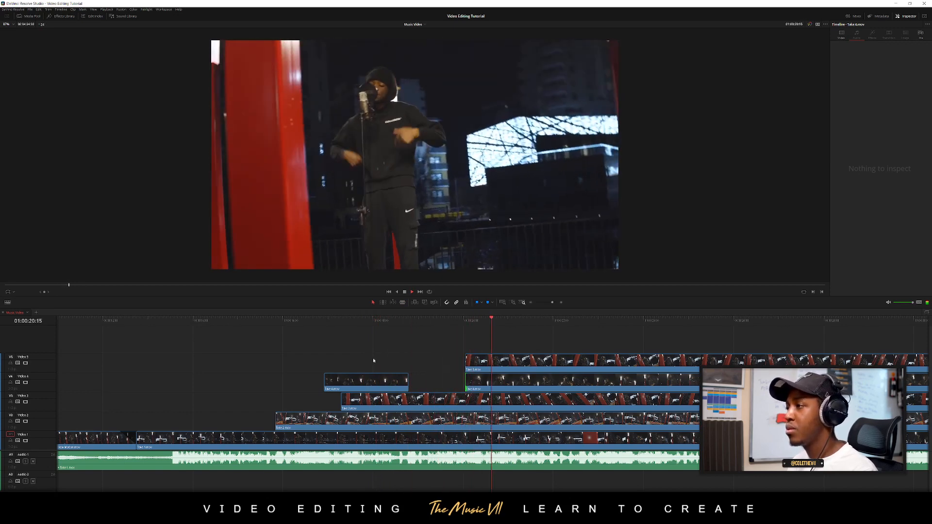
pyautogui.press('space')
pyautogui.moveTo(461, 331); pyautogui.dragTo(444, 329)
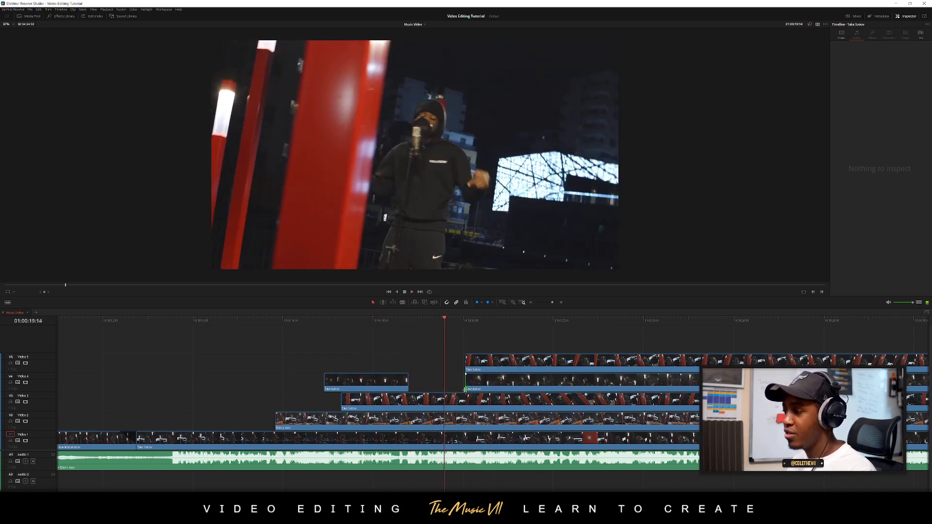
pyautogui.moveTo(466, 371); pyautogui.dragTo(669, 371)
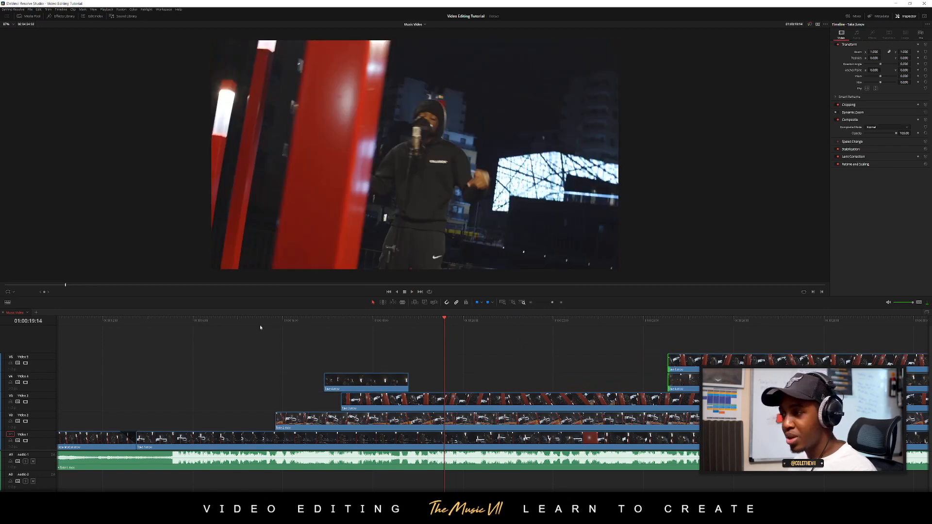
# Review the cuts, split the Video 3 take at 01:00:20:05, and trim the second piece's start to about 01:00:22
pyautogui.click(240, 320)
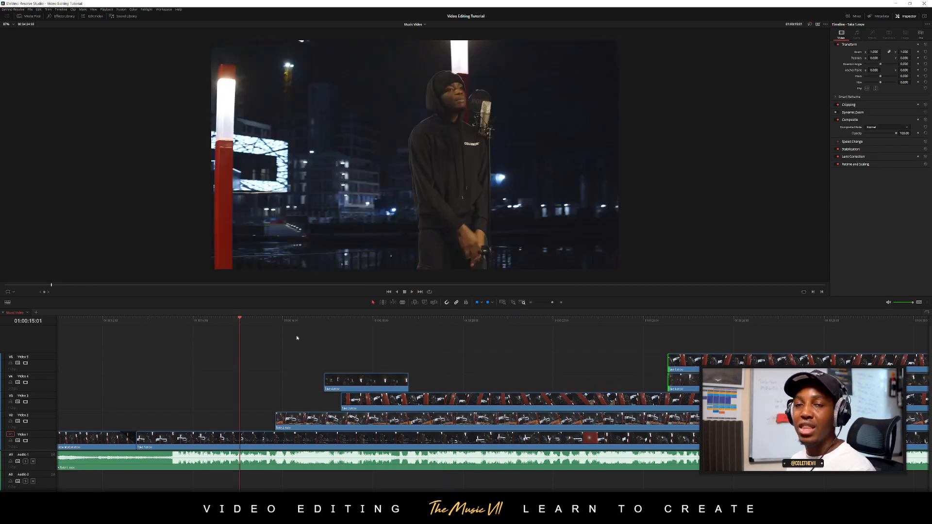
pyautogui.hscroll(3, 319, 342)
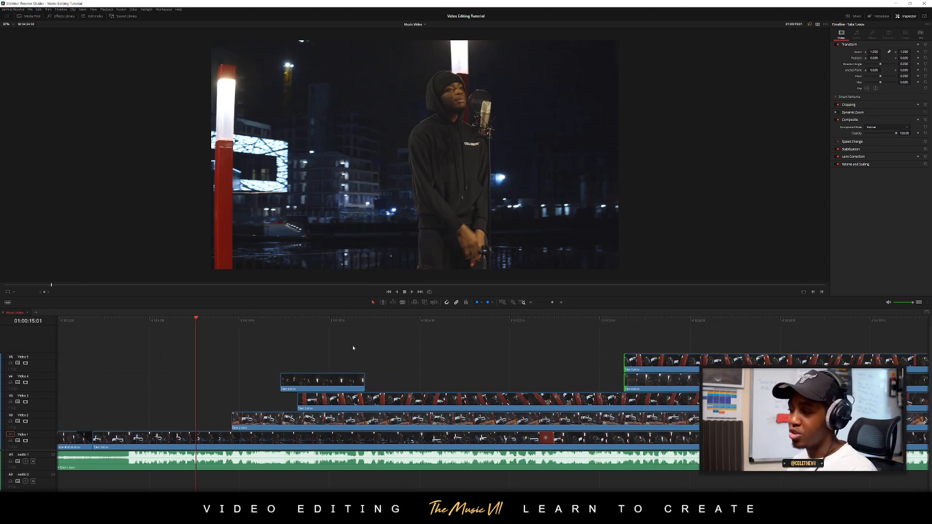
pyautogui.press('space')
pyautogui.hscroll(8, 388, 360)
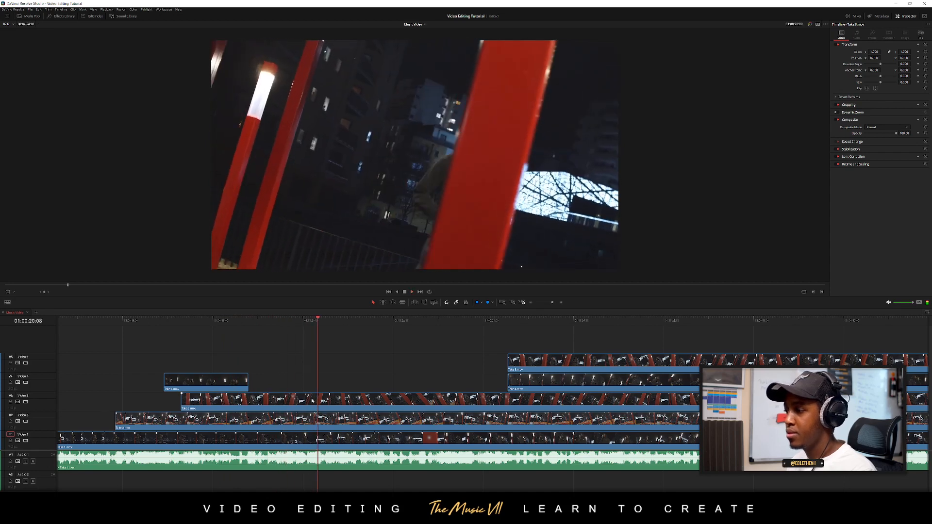
pyautogui.moveTo(314, 323); pyautogui.dragTo(313, 323)
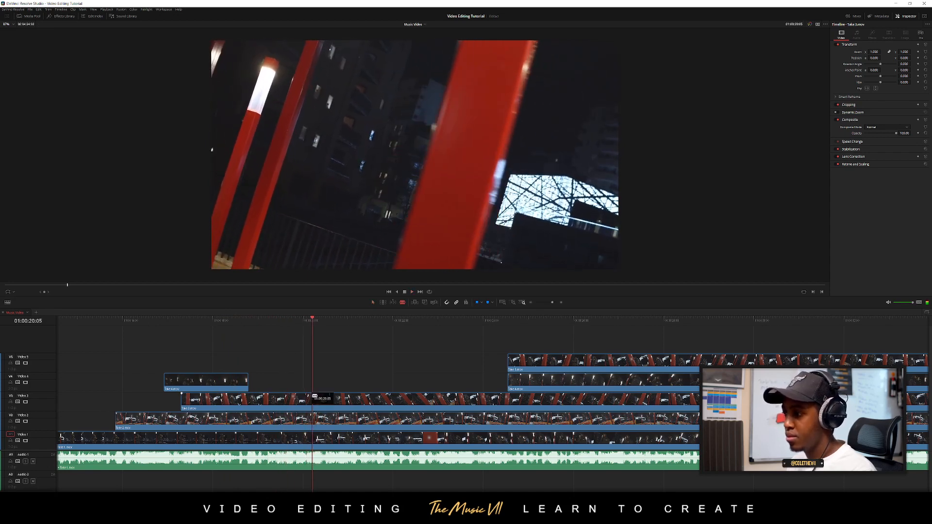
pyautogui.click(315, 398)
pyautogui.press('a')
pyautogui.moveTo(315, 400); pyautogui.dragTo(424, 399)
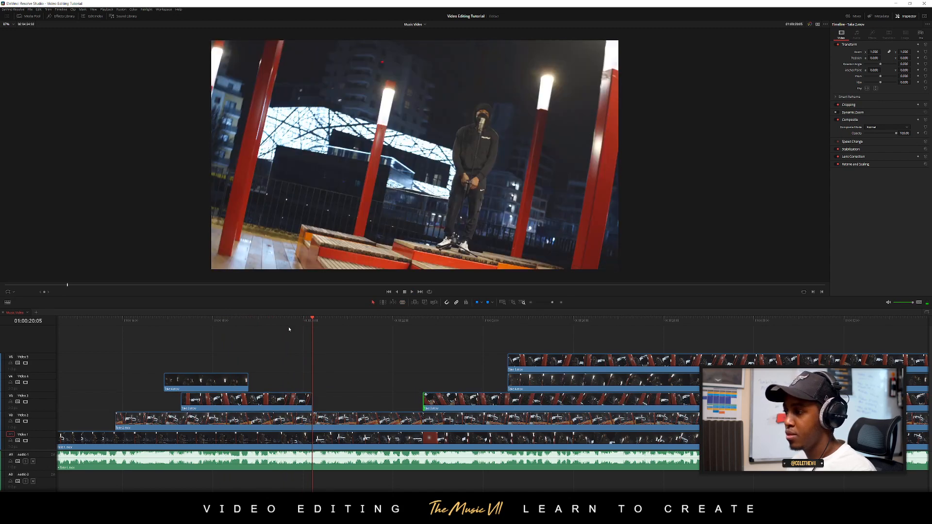
# Review the cut at 01:00:20:05, split the Video 2 take at both ends of the Video 3 gap, and disable the middle piece
pyautogui.press('space')
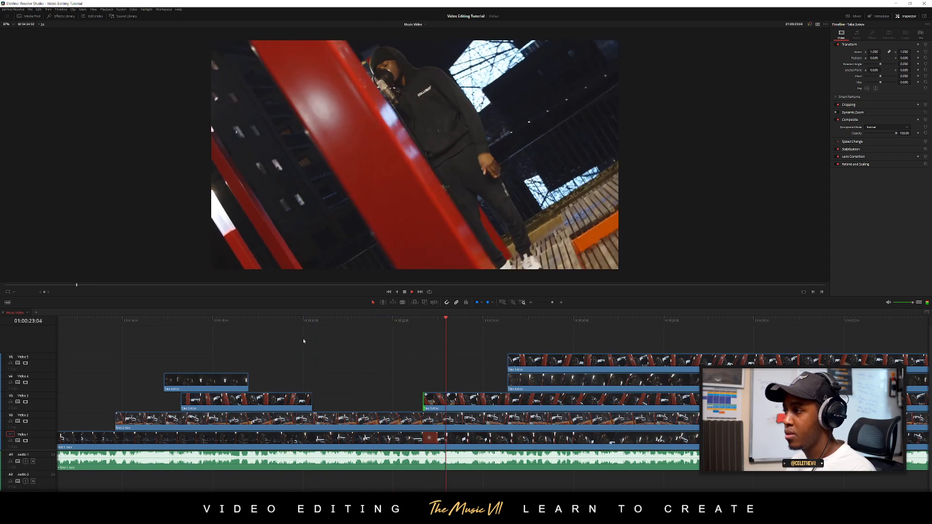
pyautogui.press('space')
pyautogui.moveTo(418, 319); pyautogui.dragTo(305, 321)
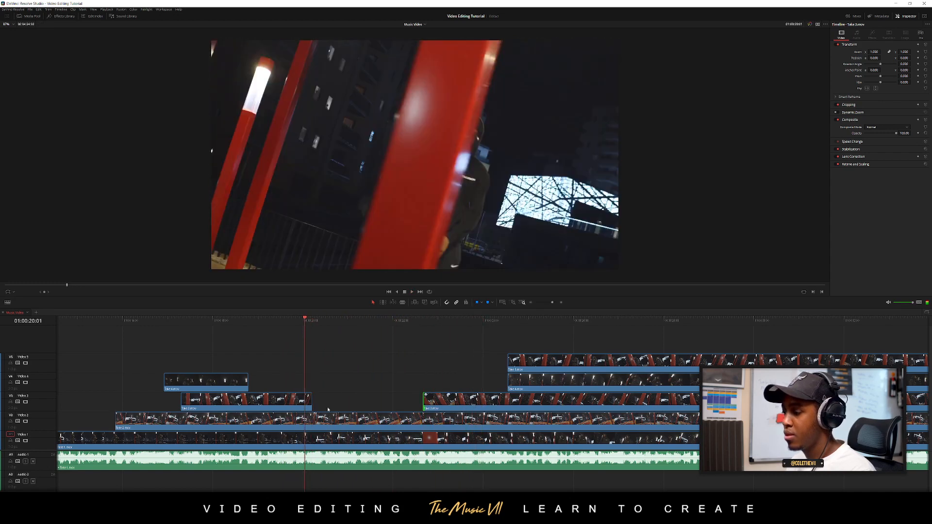
pyautogui.press('b')
pyautogui.click(313, 419)
pyautogui.click(423, 419)
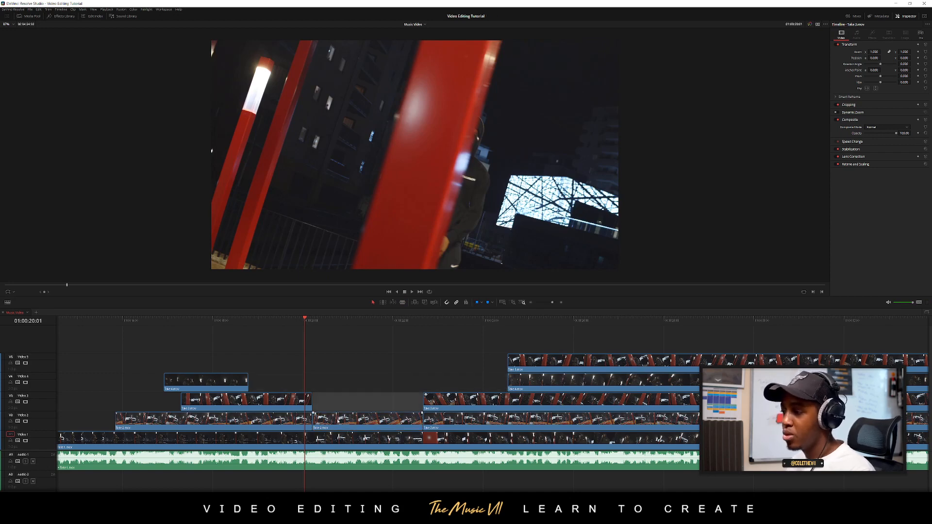
pyautogui.press('d')
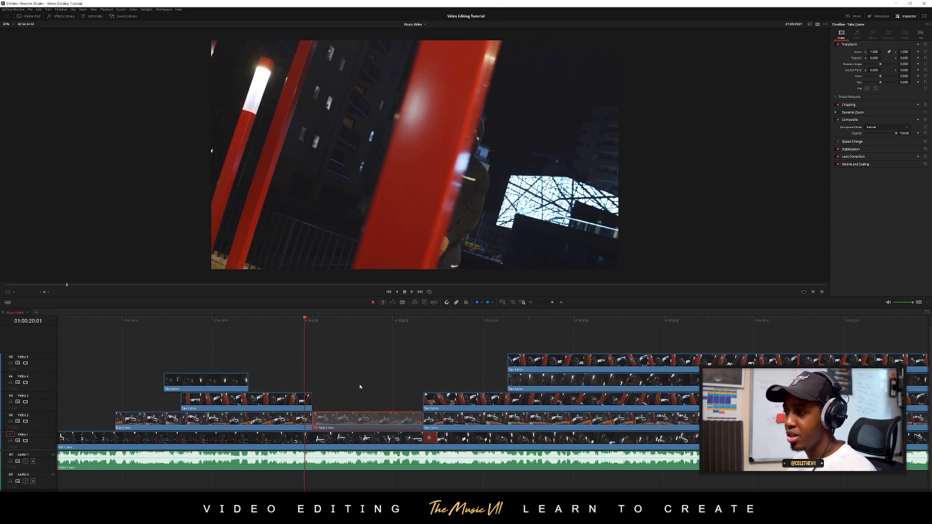
# Play on from 01:00:19:20, split the Video 3 take at 01:00:23:14, and trim the second piece's start to line up with the Video 4 and 5 clips
pyautogui.click(338, 374)
pyautogui.moveTo(304, 326); pyautogui.dragTo(297, 327)
pyautogui.click(328, 364)
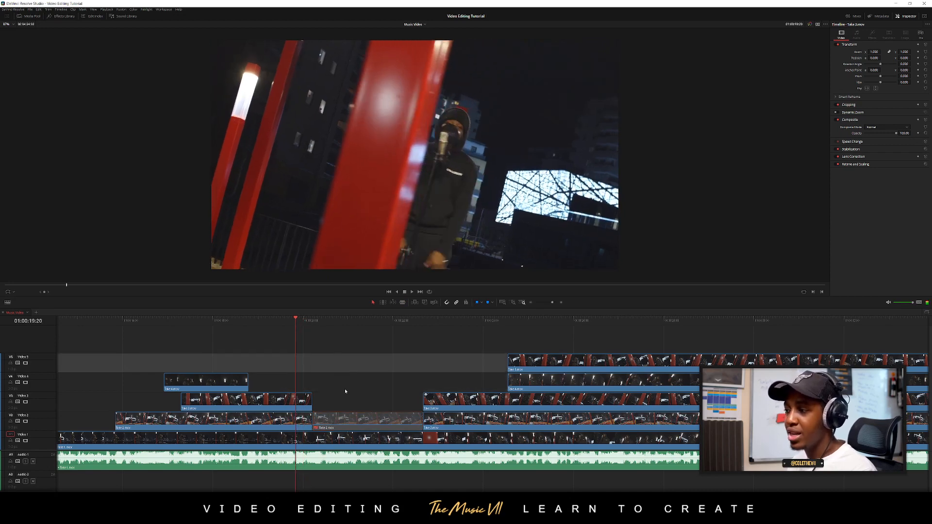
pyautogui.click(351, 406)
pyautogui.press('space')
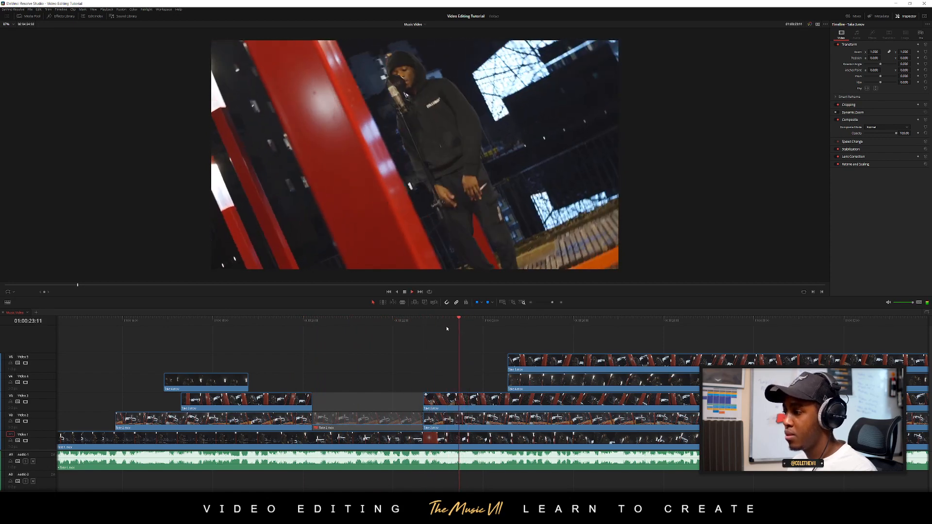
pyautogui.moveTo(470, 323); pyautogui.dragTo(466, 327)
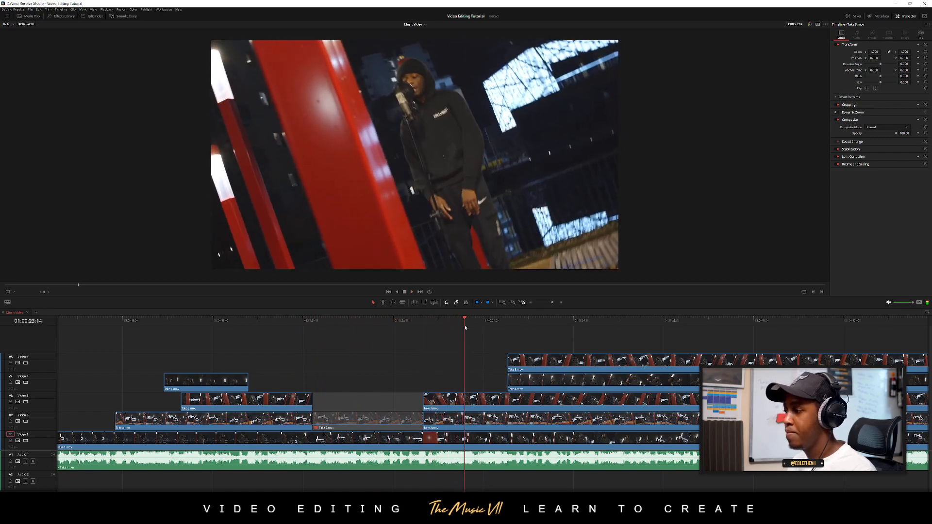
pyautogui.click(466, 404)
pyautogui.press('a')
pyautogui.moveTo(466, 402); pyautogui.dragTo(510, 402)
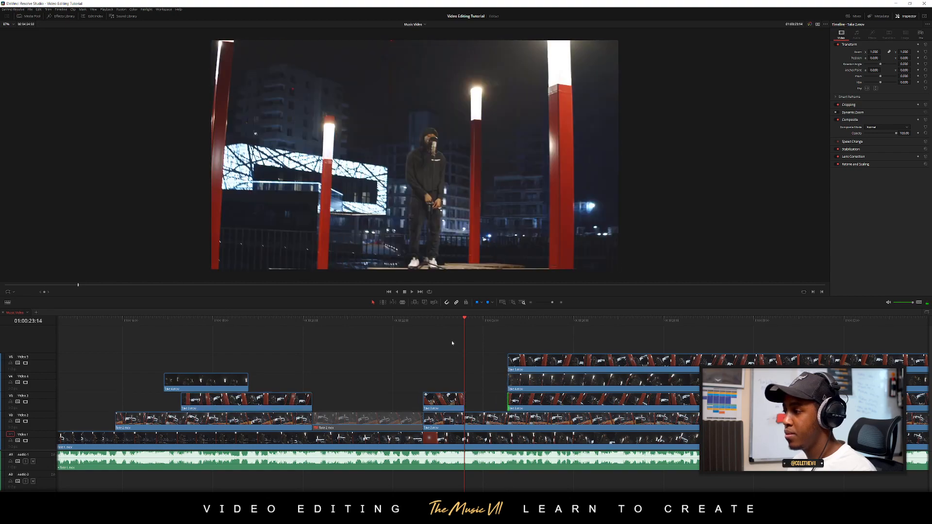
# Play past the new cut and try extending the later Video 5 clip's start back to the end of the short Video 3 piece
pyautogui.click(441, 322)
pyautogui.press('space')
pyautogui.hscroll(1, 455, 385)
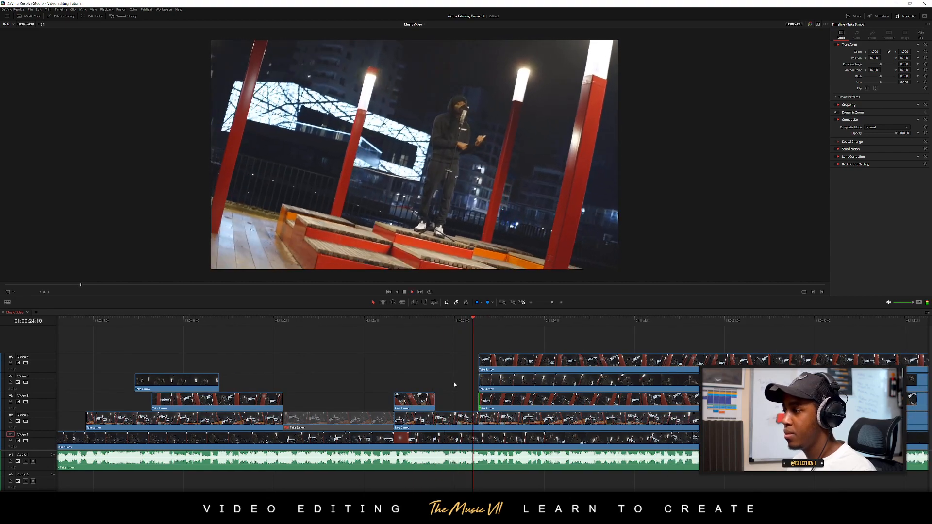
pyautogui.press('space')
pyautogui.click(422, 323)
pyautogui.press('space')
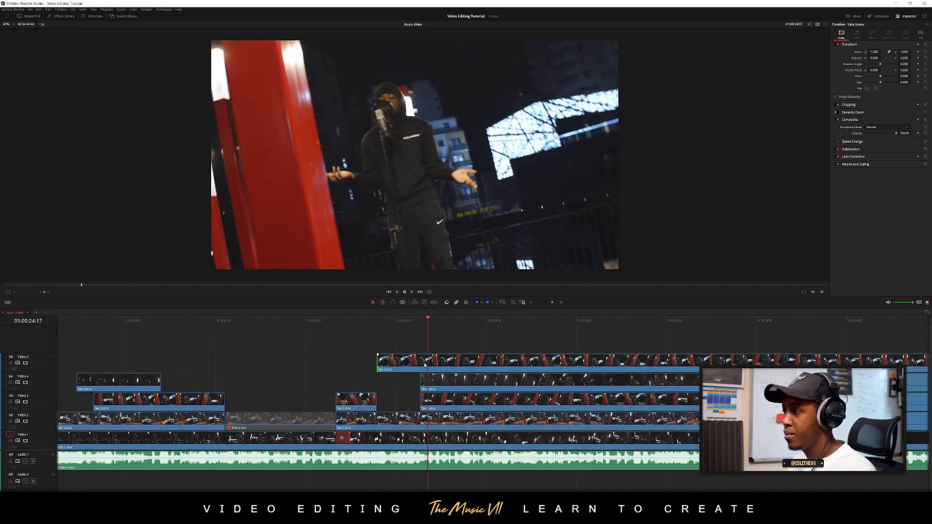
pyautogui.click(374, 323)
pyautogui.press('space')
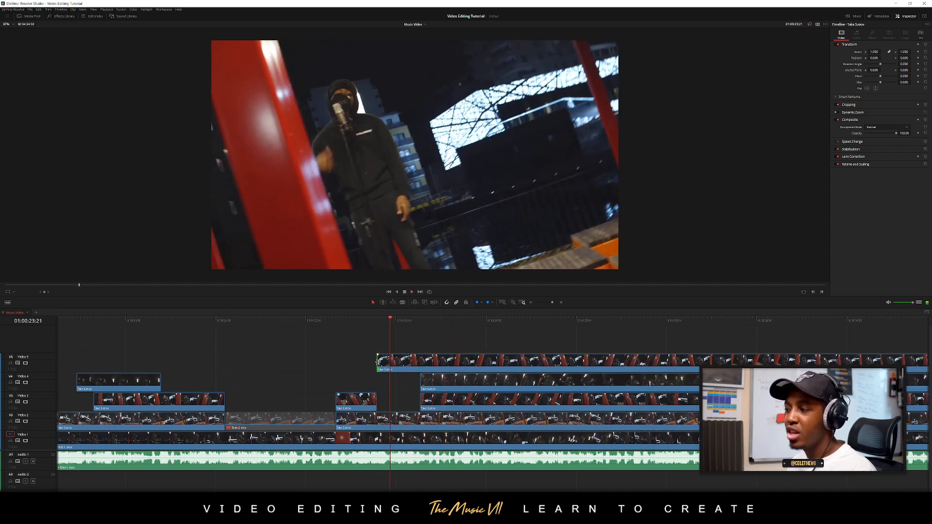
# Restore the Video 5 clip's later start and extend the Video 4 clip back to the short Video 3 piece's end instead, reviewing the cut
pyautogui.moveTo(378, 362); pyautogui.dragTo(382, 385)
pyautogui.click(366, 321)
pyautogui.press('space')
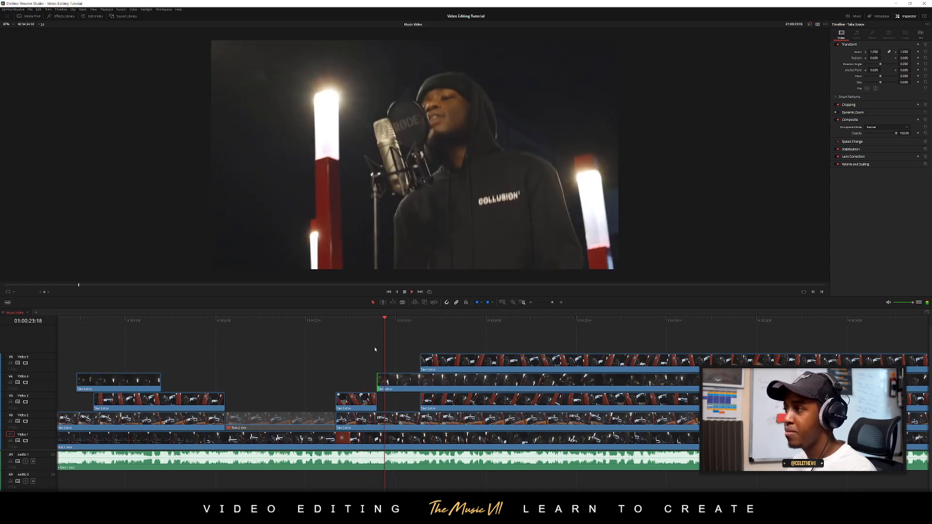
pyautogui.press('space')
pyautogui.click(372, 320)
pyautogui.scroll(2, 409, 349)
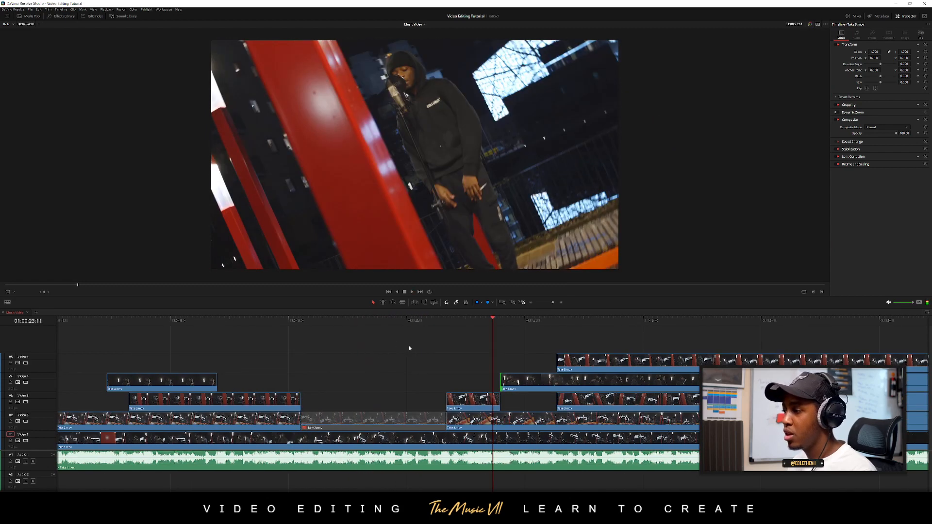
pyautogui.scroll(3, 410, 348)
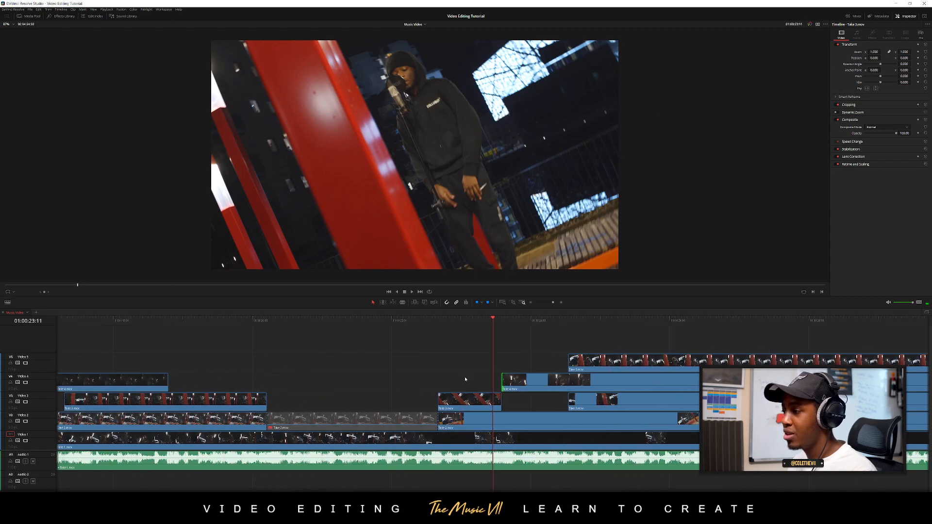
pyautogui.hscroll(3, 465, 379)
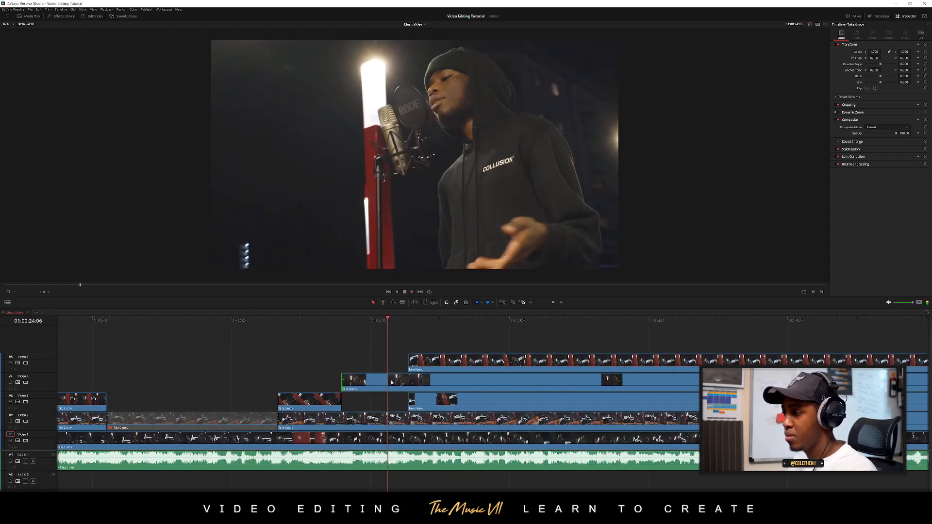
# Split the Video 4 take at 01:00:24:06, extend the later Video 3 clip back to it, and trim the second Video 4 piece to Video 5's start
pyautogui.press('b')
pyautogui.click(388, 380)
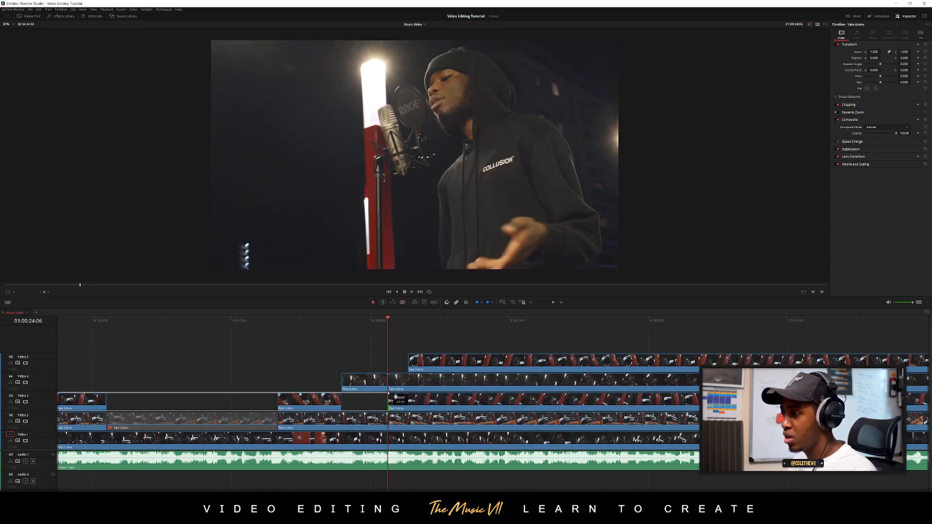
pyautogui.moveTo(414, 397); pyautogui.dragTo(411, 378)
pyautogui.click(366, 321)
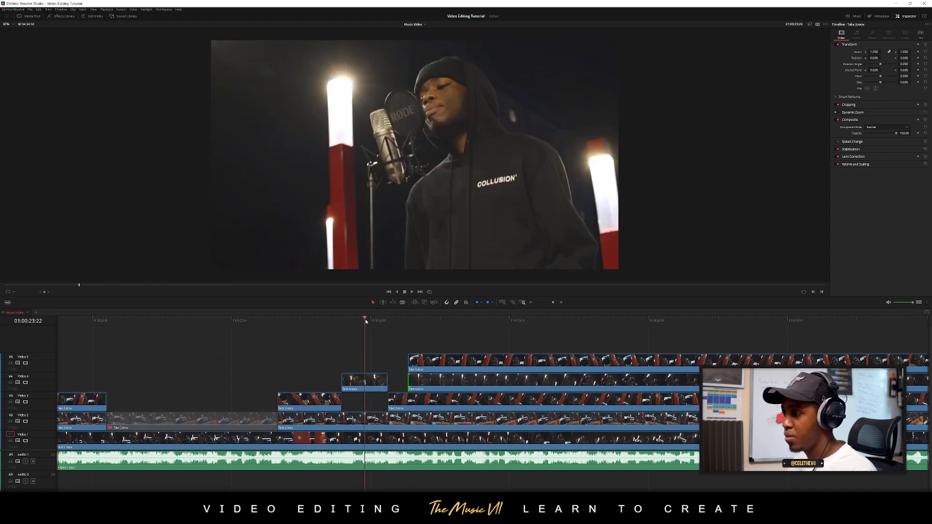
# Play the new cut and trim the starts of the later Video 4 and Video 5 clips together to about 01:00:26
pyautogui.press('space')
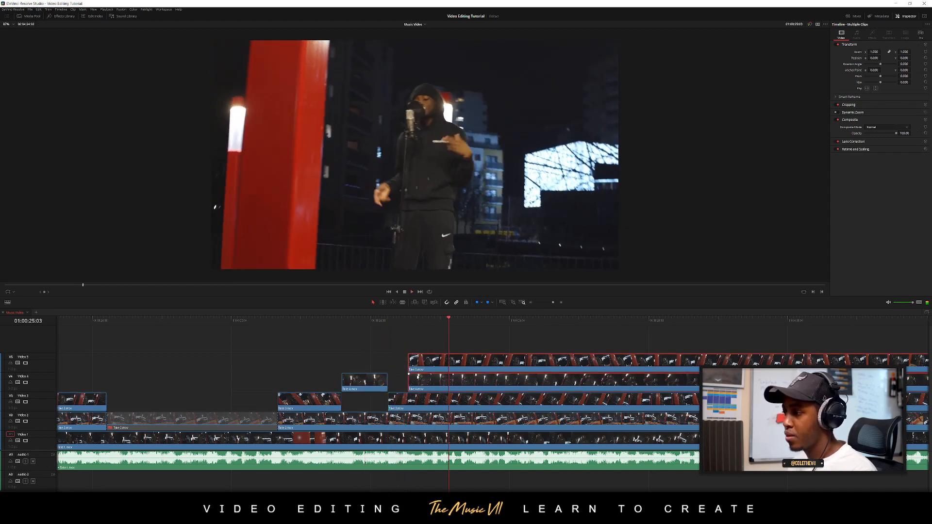
pyautogui.moveTo(410, 364); pyautogui.dragTo(515, 364)
pyautogui.click(349, 321)
pyautogui.press('space')
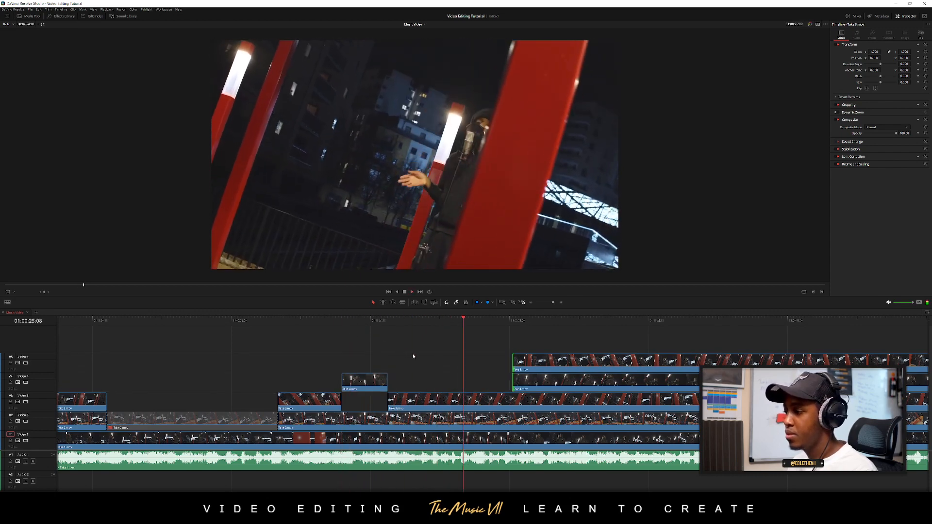
# Split the Video 3 and Video 2 takes at 01:00:25:12, and trim all later clips on Video 2 to 5 to start at about 01:00:27
pyautogui.click(475, 321)
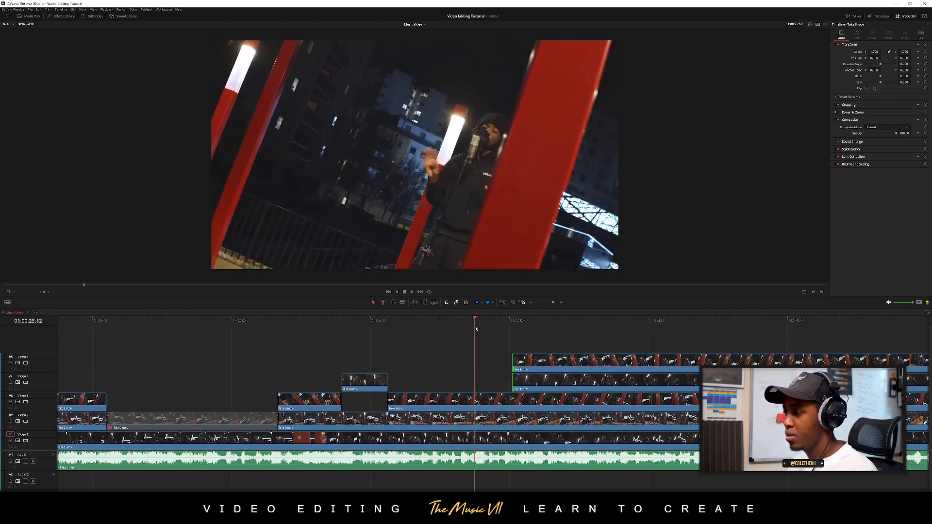
pyautogui.click(475, 402)
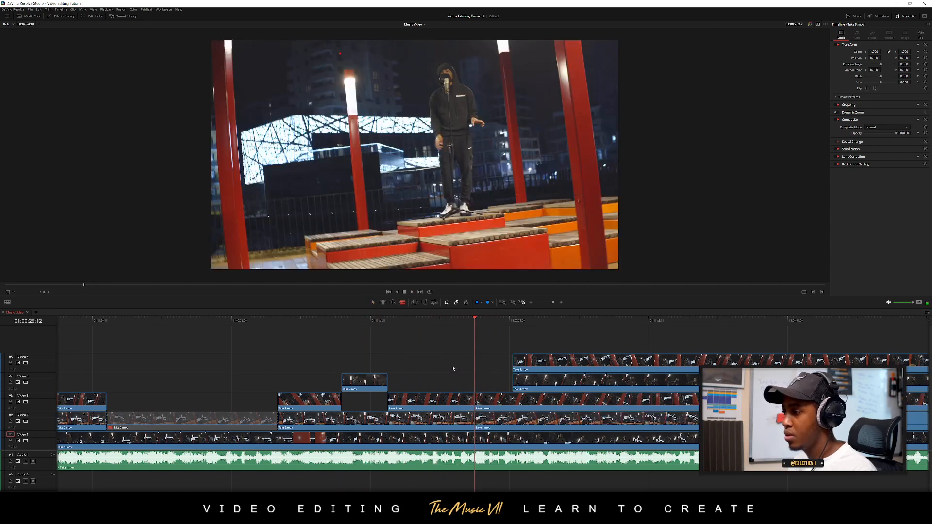
pyautogui.click(457, 320)
pyautogui.press('a')
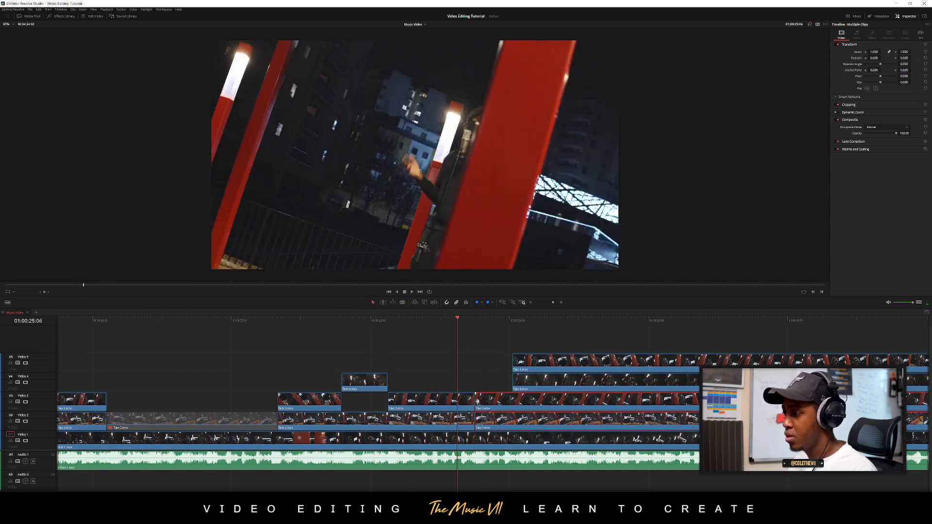
pyautogui.moveTo(477, 402); pyautogui.dragTo(589, 402)
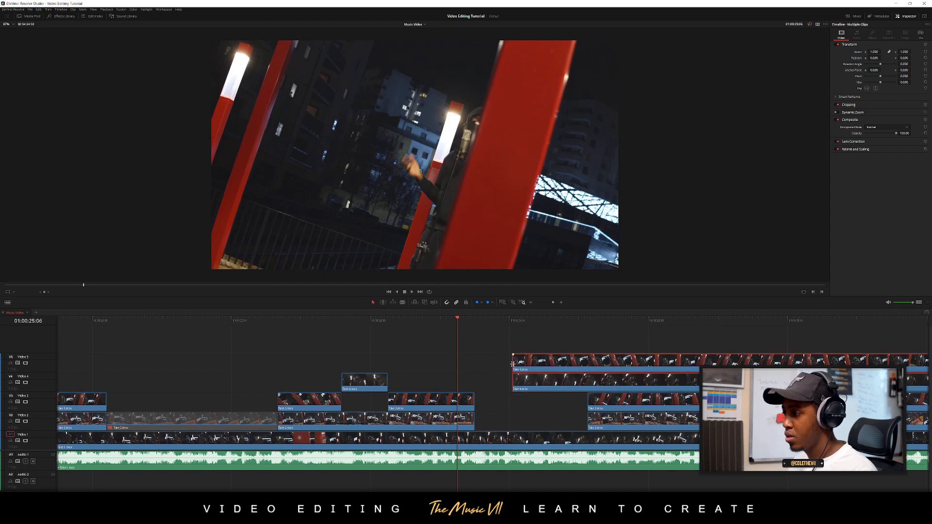
pyautogui.moveTo(513, 363); pyautogui.dragTo(588, 363)
# Play back the latest run of cuts from before the short Video 3 piece and save the project
pyautogui.click(350, 320)
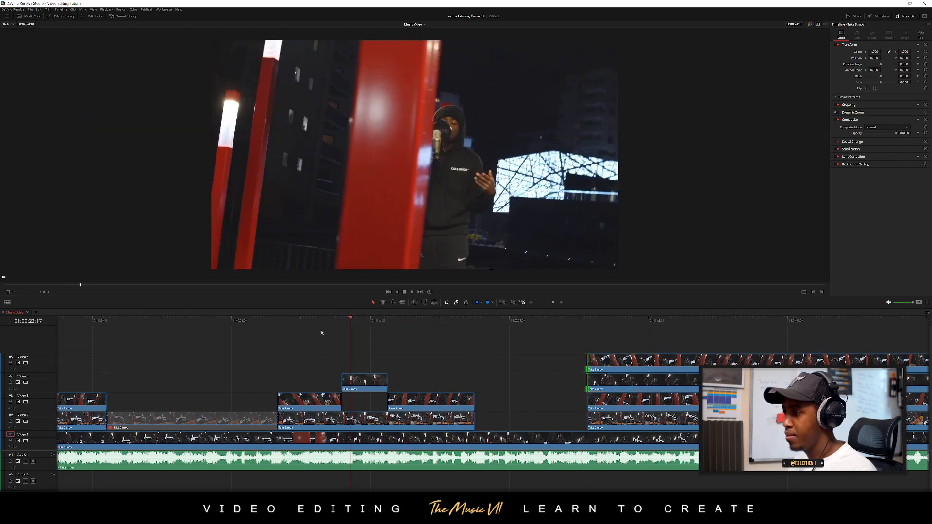
pyautogui.moveTo(321, 333); pyautogui.dragTo(257, 335)
pyautogui.press('space')
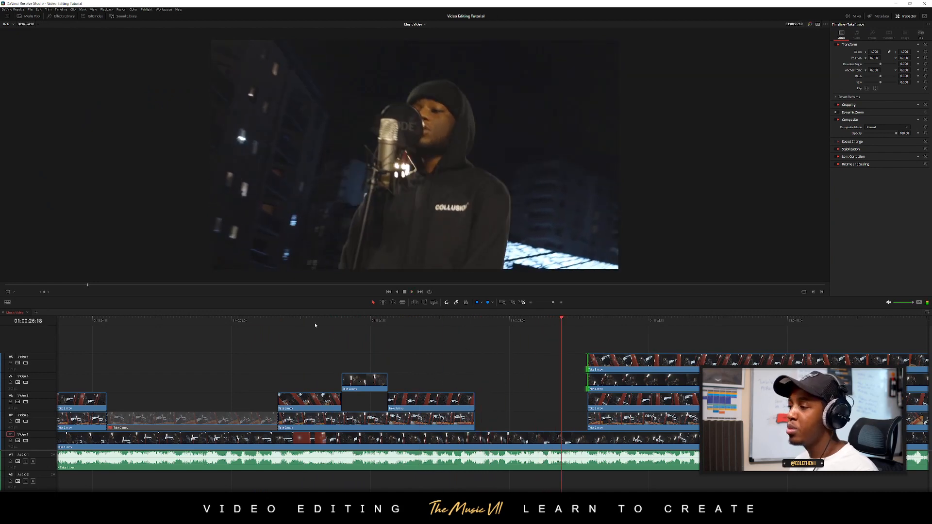
pyautogui.moveTo(316, 325); pyautogui.dragTo(205, 334)
pyautogui.scroll(-2, 238, 367)
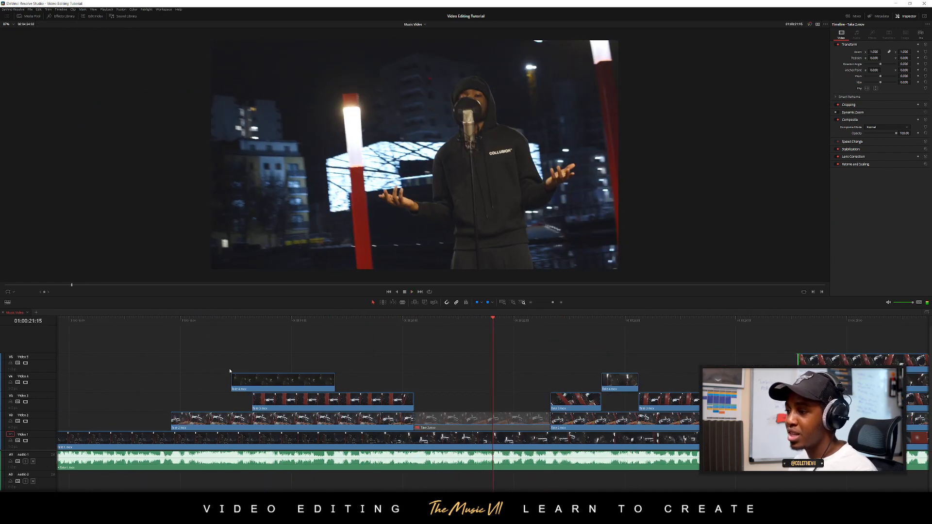
pyautogui.hotkey('ctrl', 's')
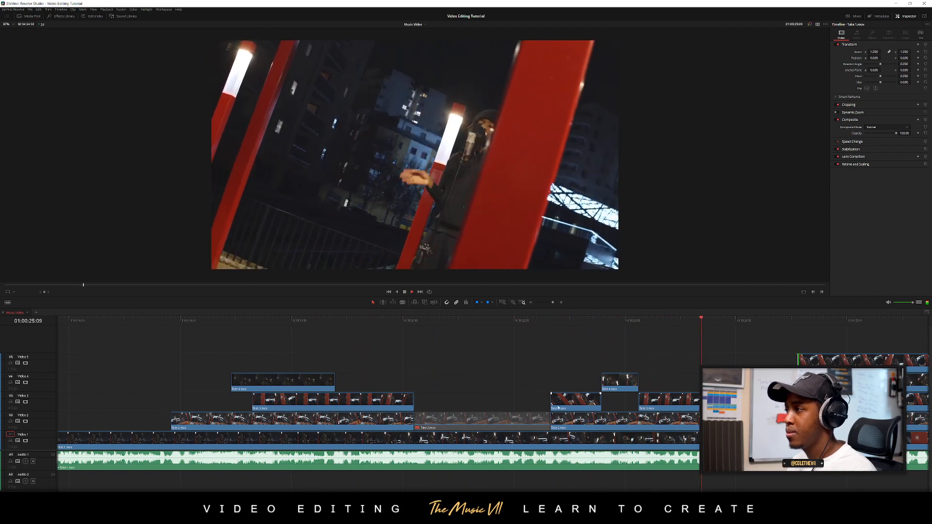
# Review the Video 1 section after the last cut and extend the later Video 5 clip's start back to 01:00:26:08
pyautogui.scroll(-1, 562, 407)
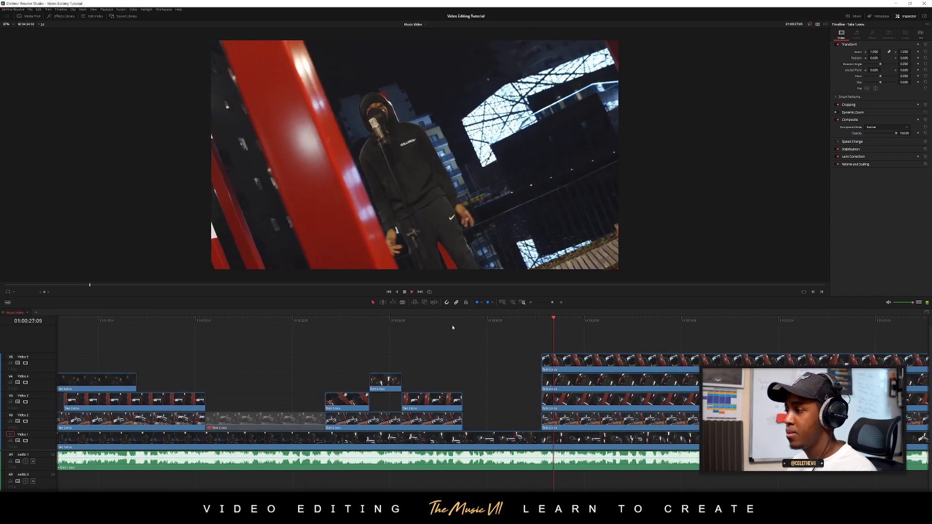
pyautogui.scroll(1, 554, 378)
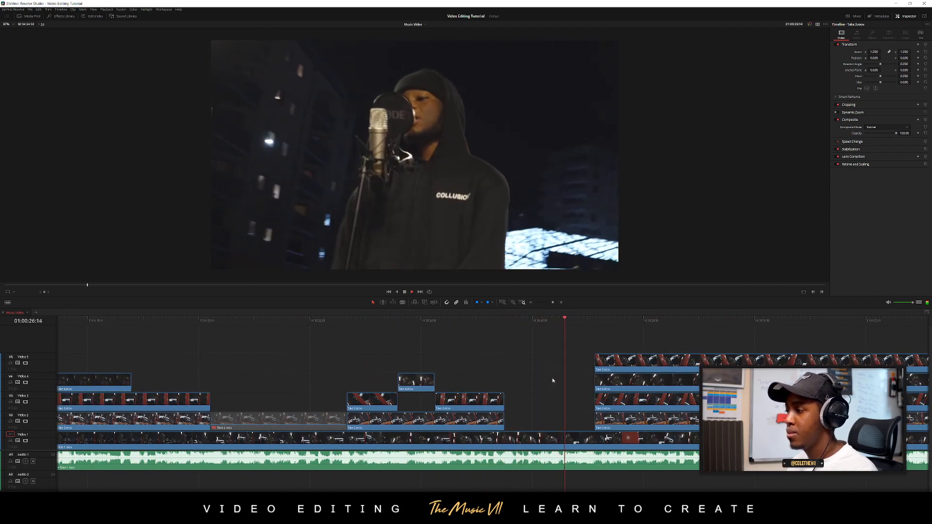
pyautogui.press('space')
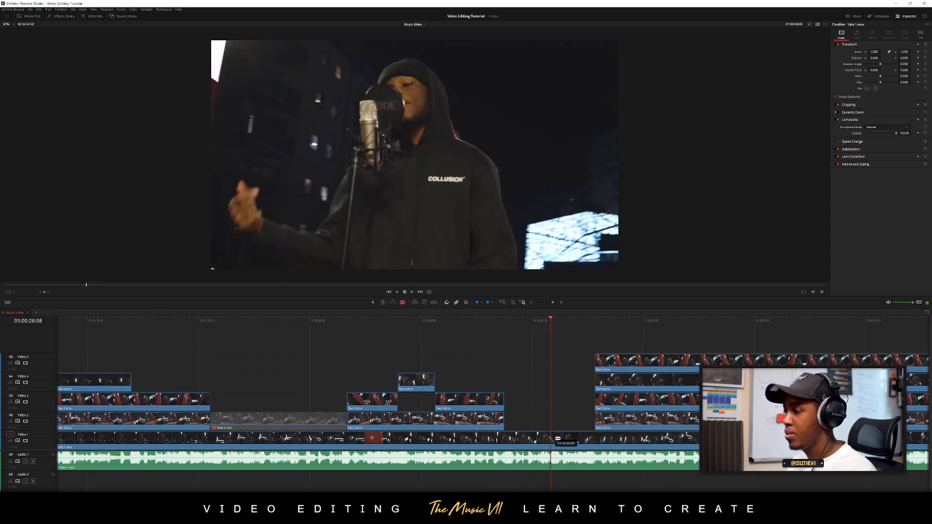
pyautogui.press('a')
pyautogui.moveTo(596, 365); pyautogui.dragTo(550, 369)
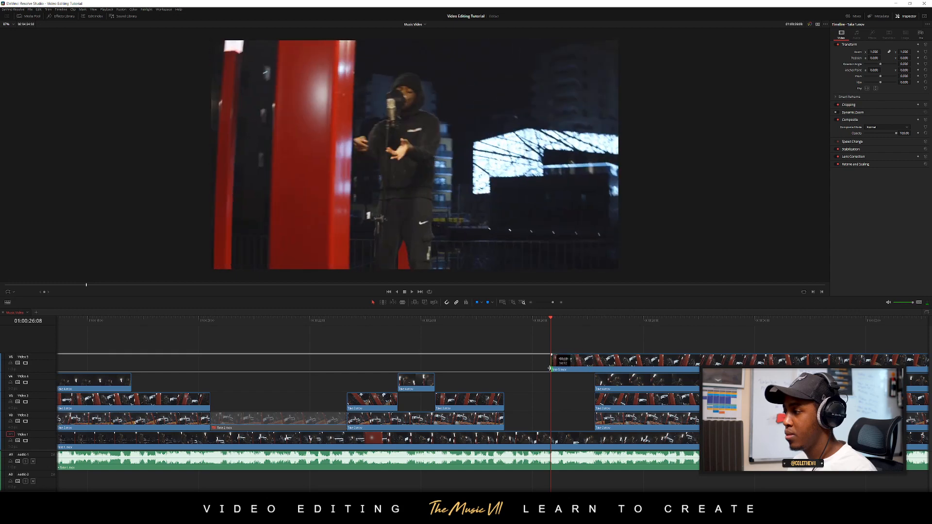
# Play the cut to Video 5, split its take at 01:00:27:00, and trim the second piece's start to about 01:00:29
pyautogui.click(519, 323)
pyautogui.press('space')
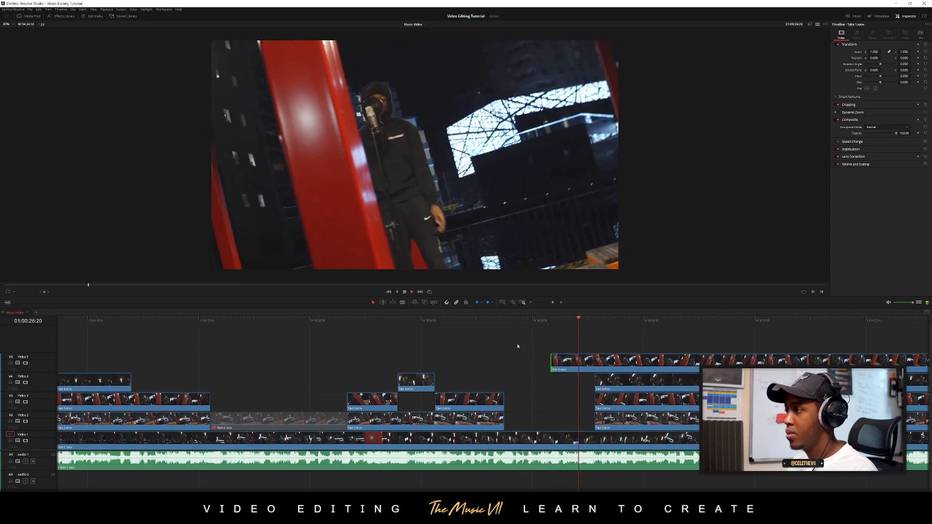
pyautogui.moveTo(578, 323); pyautogui.dragTo(588, 329)
pyautogui.click(589, 364)
pyautogui.press('a')
pyautogui.moveTo(590, 365); pyautogui.dragTo(696, 368)
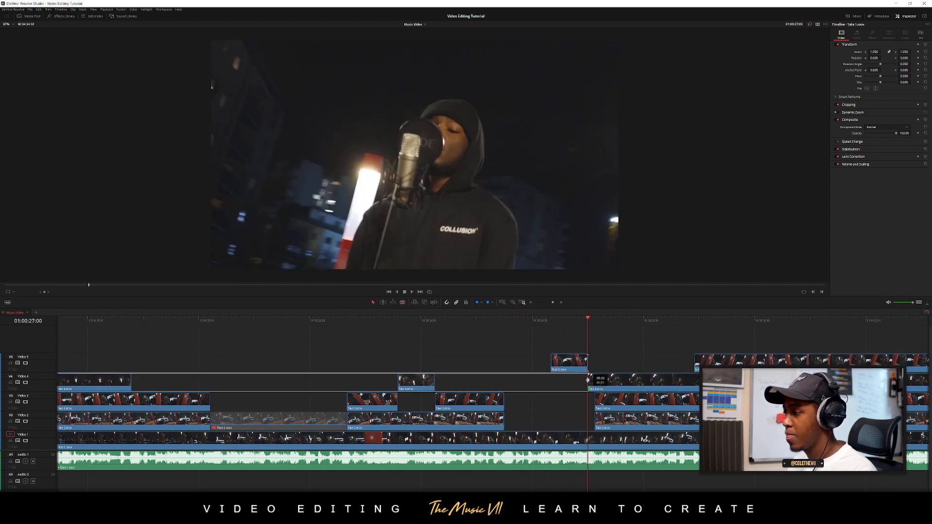
# Extend the later Video 4 clip's start back to 01:00:27:00 and play through the new cut
pyautogui.moveTo(588, 378); pyautogui.dragTo(588, 379)
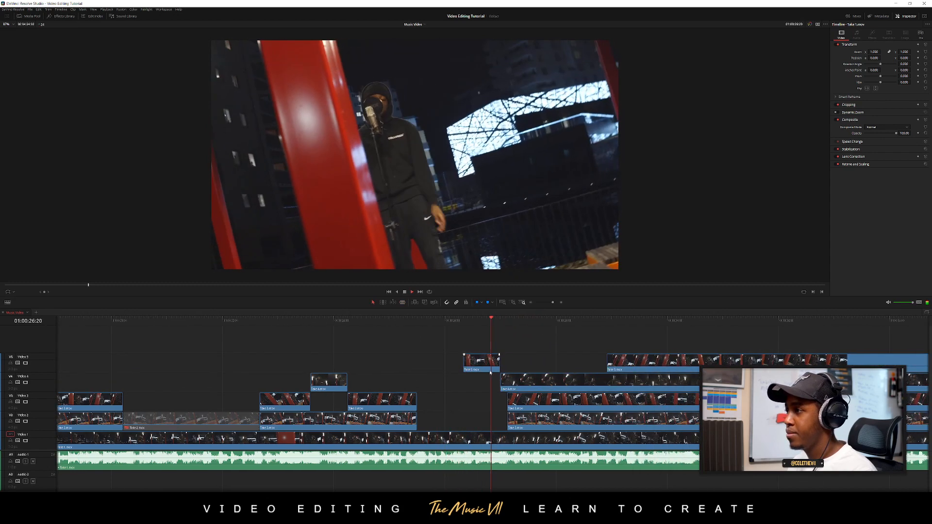
pyautogui.press('space')
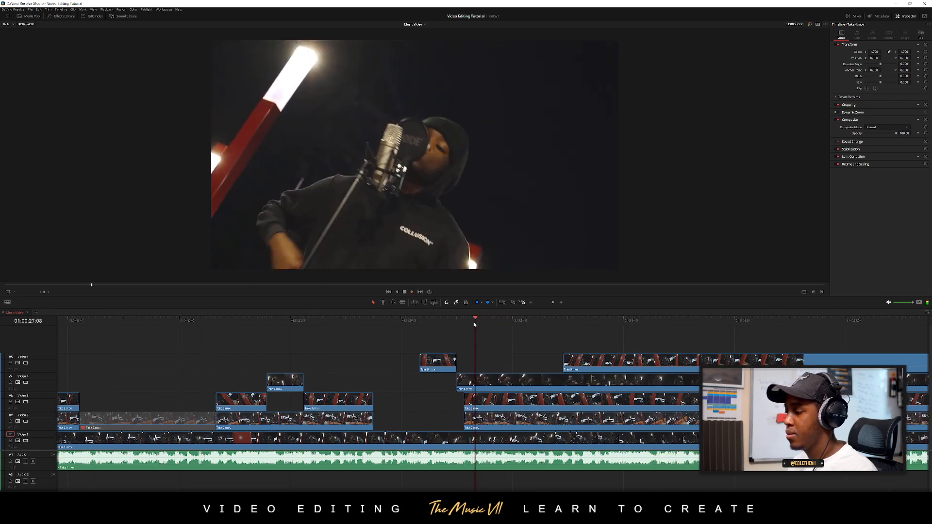
# Split the Video 4 take at 01:00:27:20 and trim the second piece's start to line up with the later Video 5 clip
pyautogui.moveTo(475, 325); pyautogui.dragTo(504, 322)
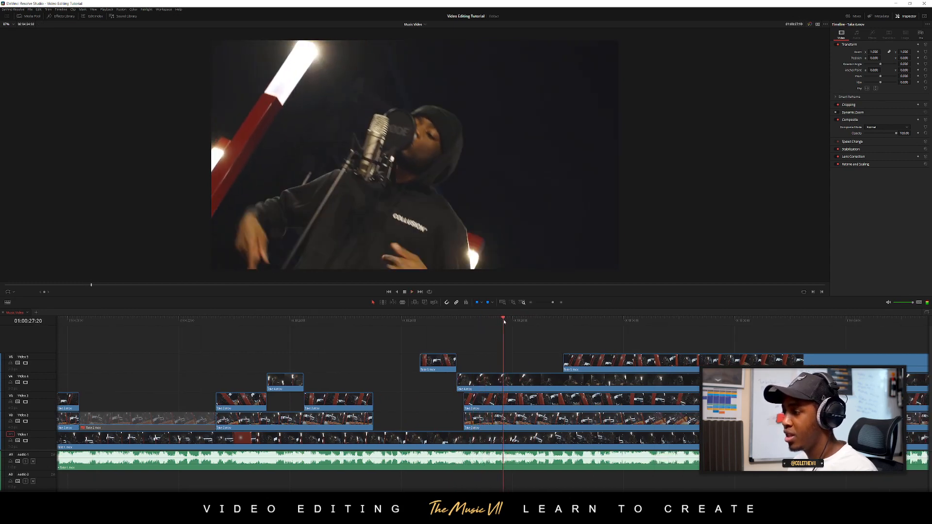
pyautogui.hotkey('ctrl', 'b')
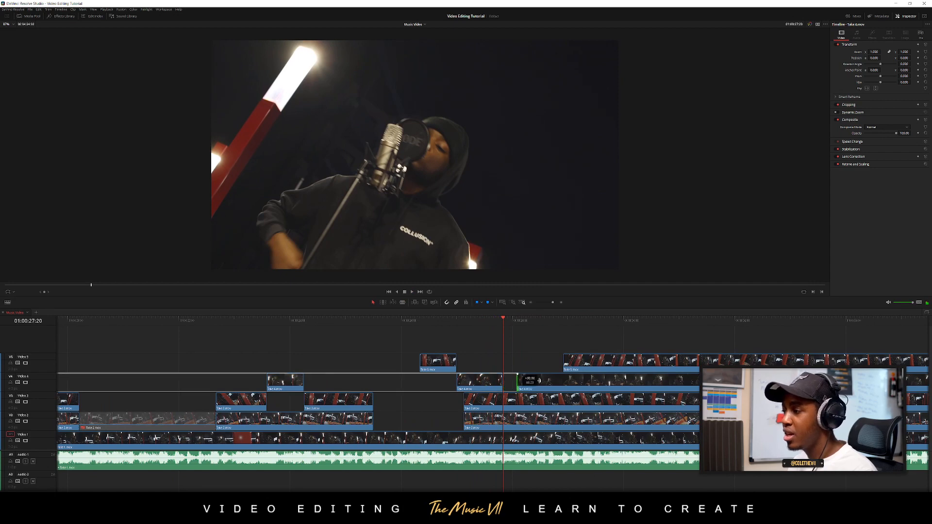
pyautogui.moveTo(539, 381); pyautogui.dragTo(563, 381)
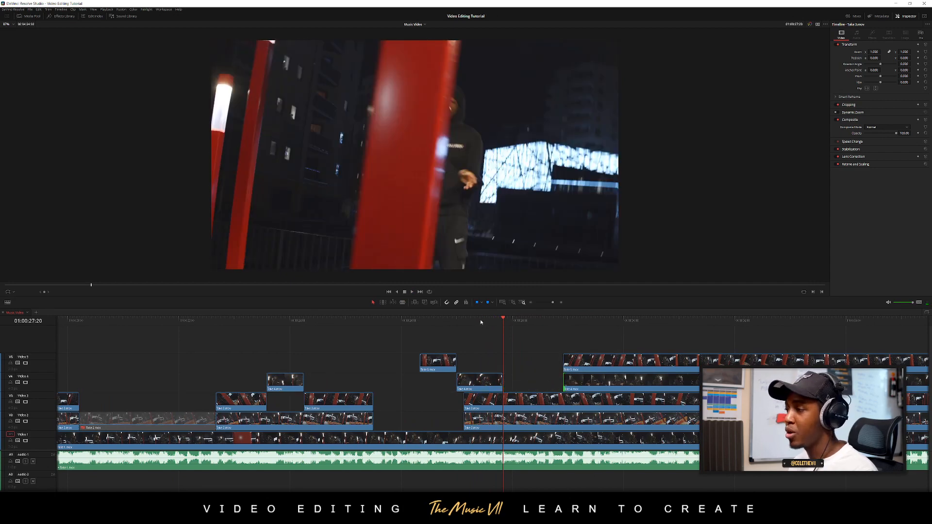
# Play the cut to Video 3, split its take at 01:00:28:11, and trim the second piece's start to the later clips above
pyautogui.click(481, 323)
pyautogui.press('space')
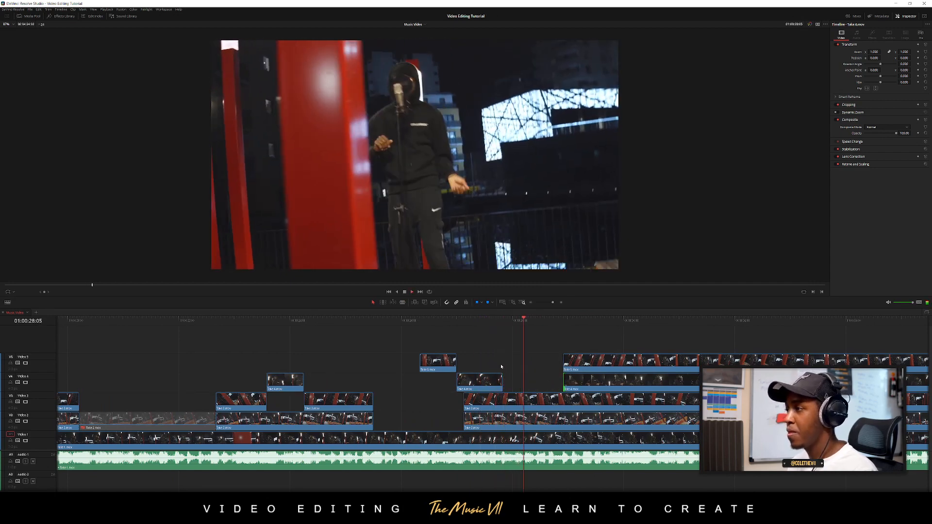
pyautogui.click(495, 332)
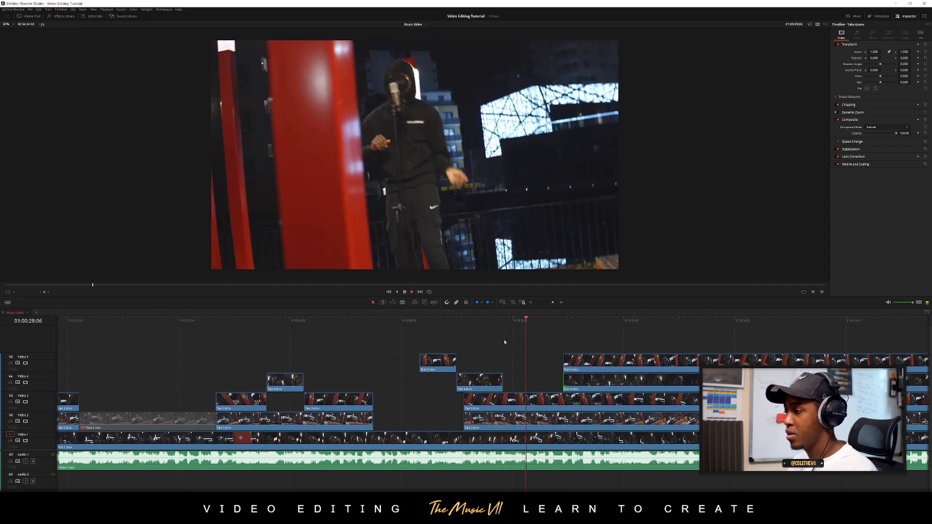
pyautogui.moveTo(537, 322); pyautogui.dragTo(538, 320)
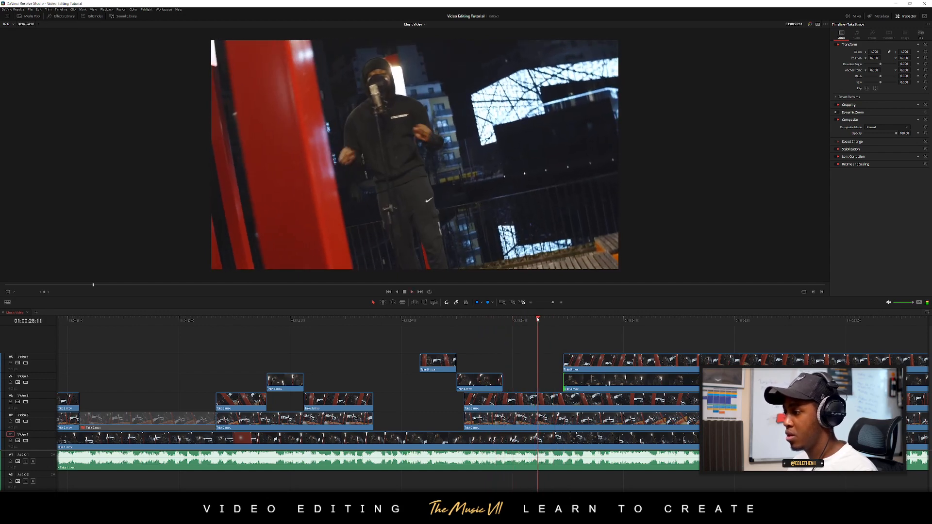
pyautogui.press('b')
pyautogui.click(539, 399)
pyautogui.moveTo(540, 402); pyautogui.dragTo(566, 403)
pyautogui.moveTo(519, 322); pyautogui.dragTo(405, 326)
pyautogui.press('space')
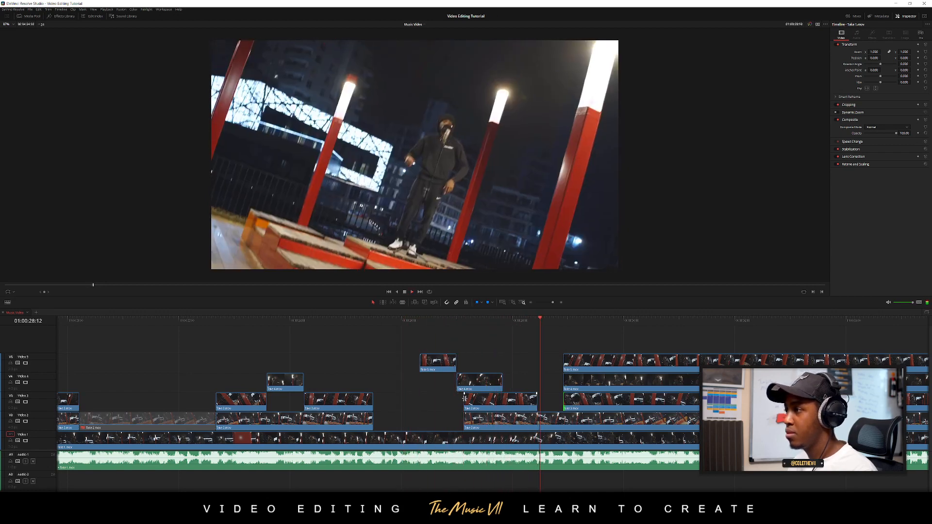
# Trim the starts of the later Video 3, Video 4 and Video 5 clips together to about 01:00:30:14
pyautogui.click(531, 325)
pyautogui.hscroll(5, 531, 327)
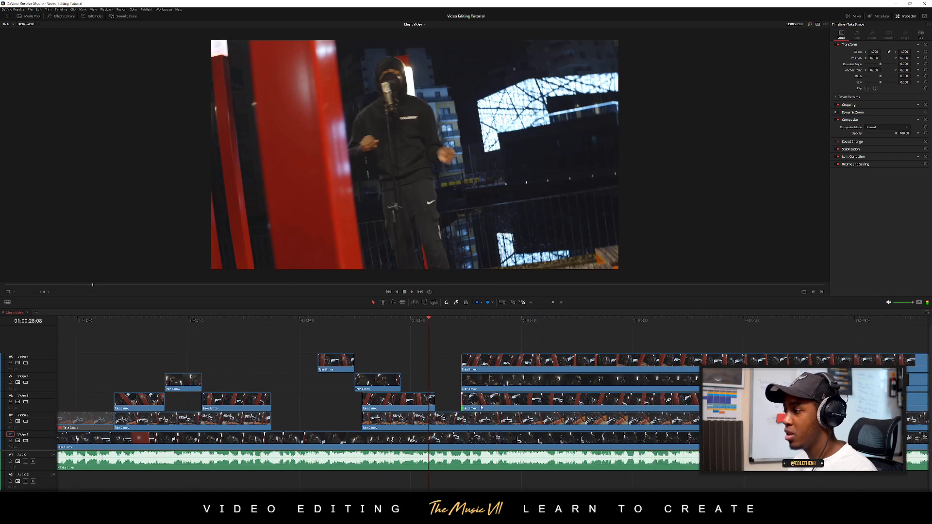
pyautogui.moveTo(390, 375); pyautogui.dragTo(458, 389)
pyautogui.moveTo(438, 344); pyautogui.dragTo(497, 403)
pyautogui.click(453, 372)
pyautogui.moveTo(477, 339); pyautogui.dragTo(517, 419)
pyautogui.moveTo(515, 372); pyautogui.dragTo(565, 373)
pyautogui.hotkey('ctrl', 'z')
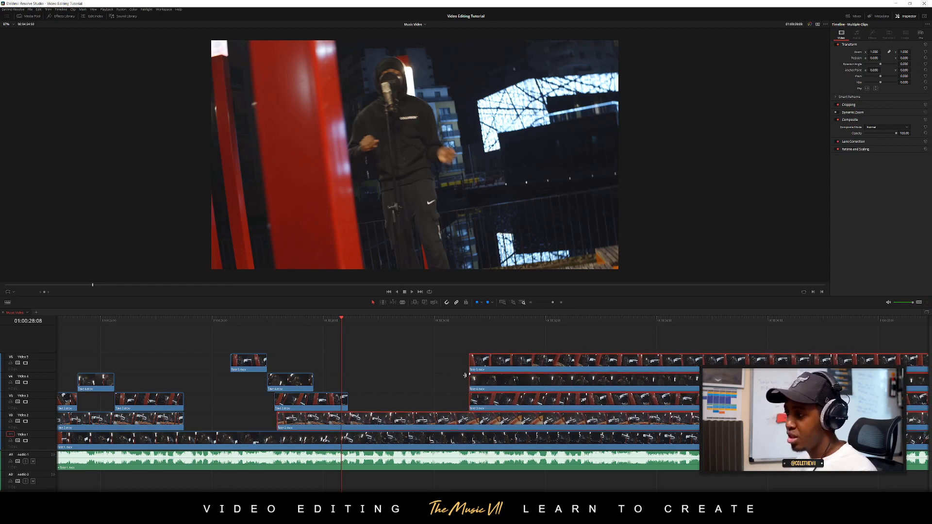
pyautogui.moveTo(458, 346); pyautogui.dragTo(488, 368)
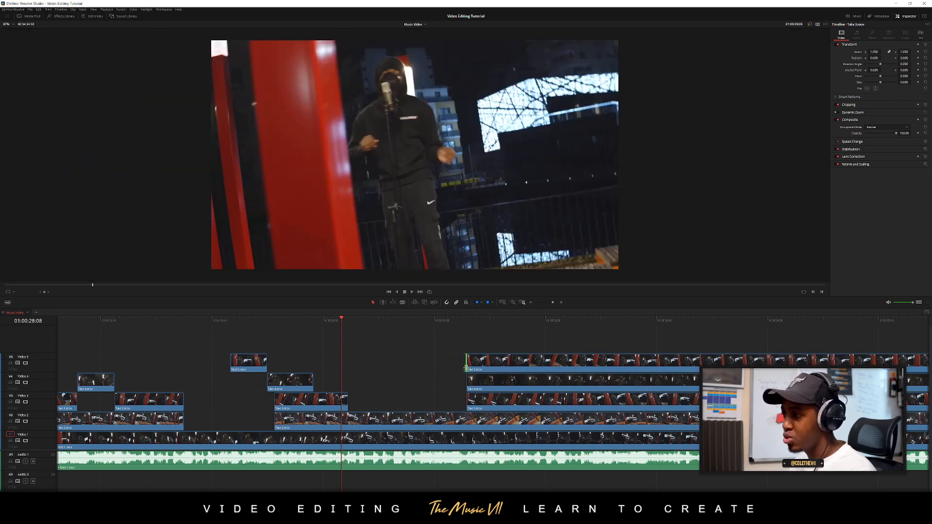
# Play the cut to Video 2, split its take at 01:00:29:06, and trim the second piece's start to the stacked clips above
pyautogui.moveTo(314, 323); pyautogui.dragTo(235, 324)
pyautogui.press('space')
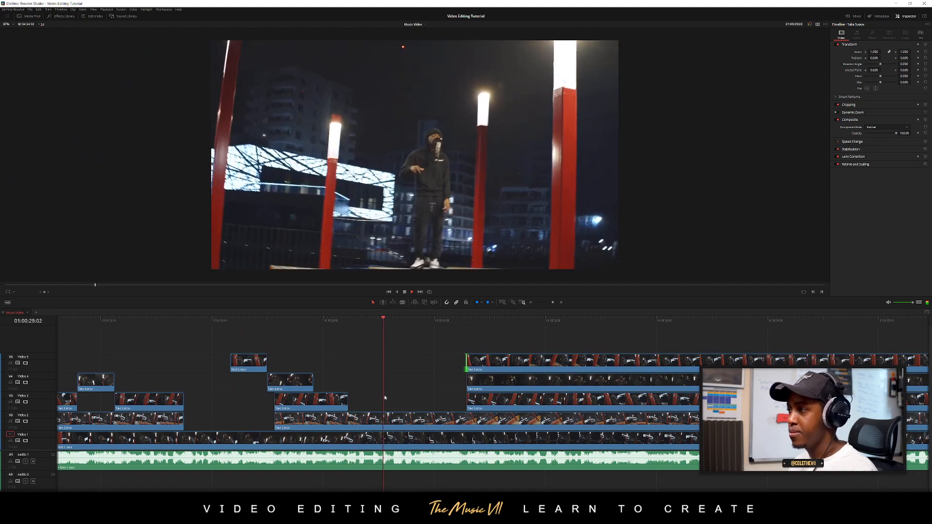
pyautogui.click(348, 321)
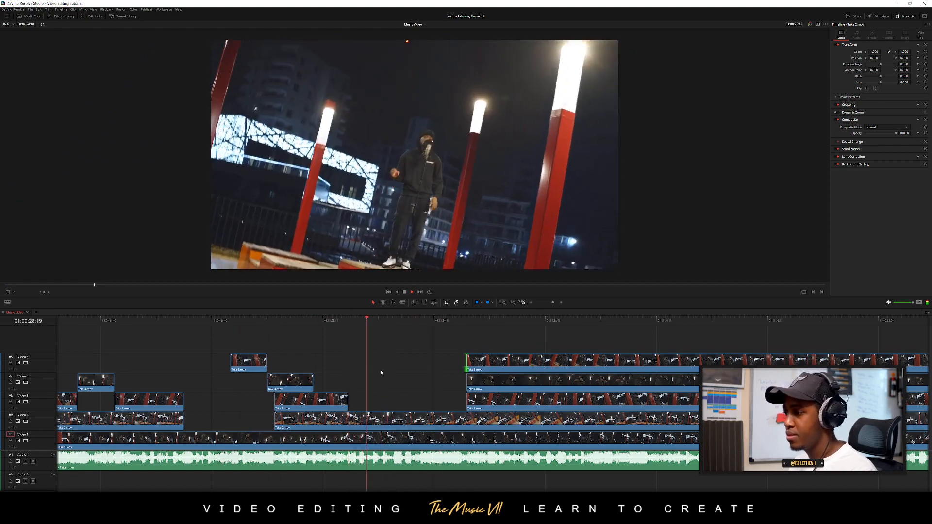
pyautogui.press('space')
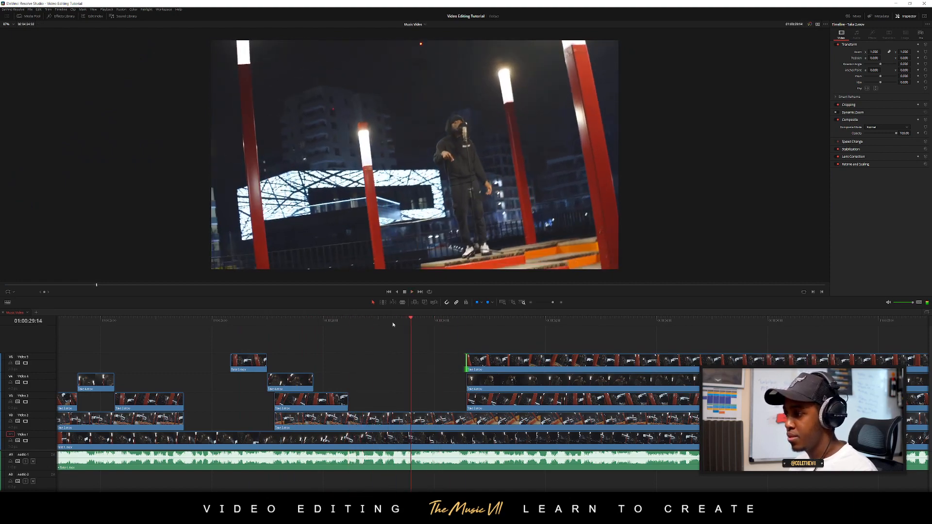
pyautogui.moveTo(394, 323); pyautogui.dragTo(393, 322)
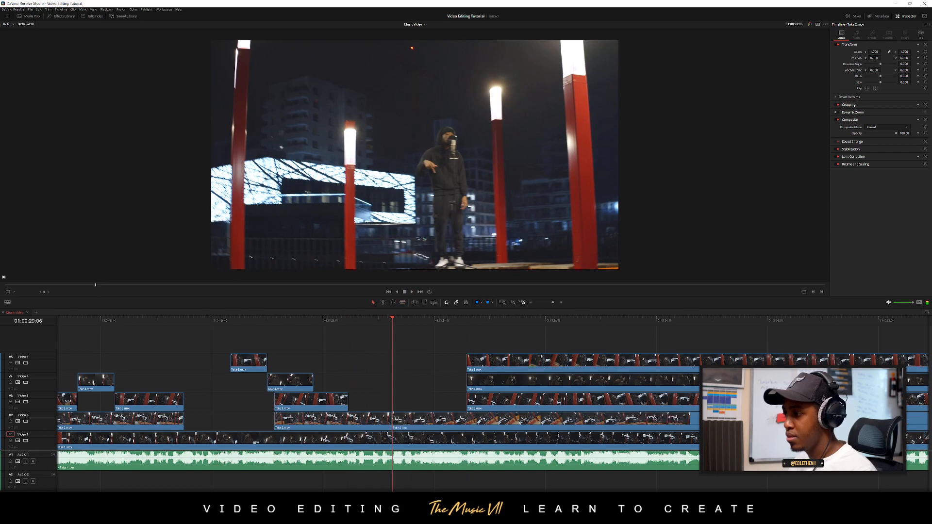
pyautogui.moveTo(406, 419); pyautogui.dragTo(475, 420)
# Play the run of cuts from 01:00:25:12 and extend the later Video 4 clip's start back to 01:00:30:08
pyautogui.click(184, 321)
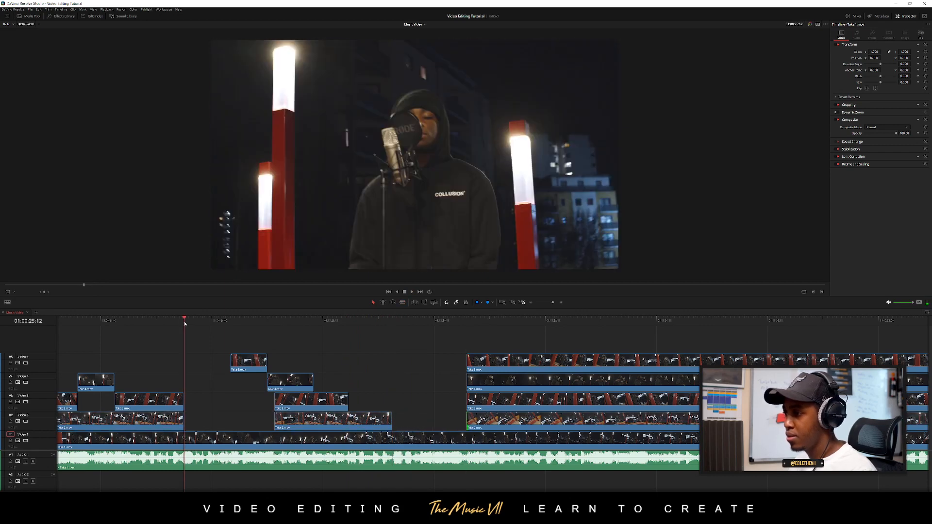
pyautogui.press('space')
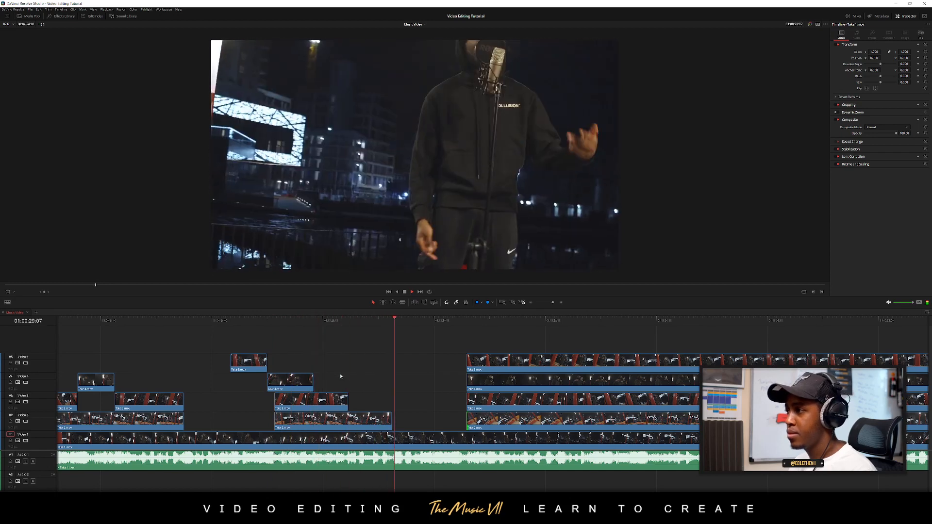
pyautogui.click(184, 321)
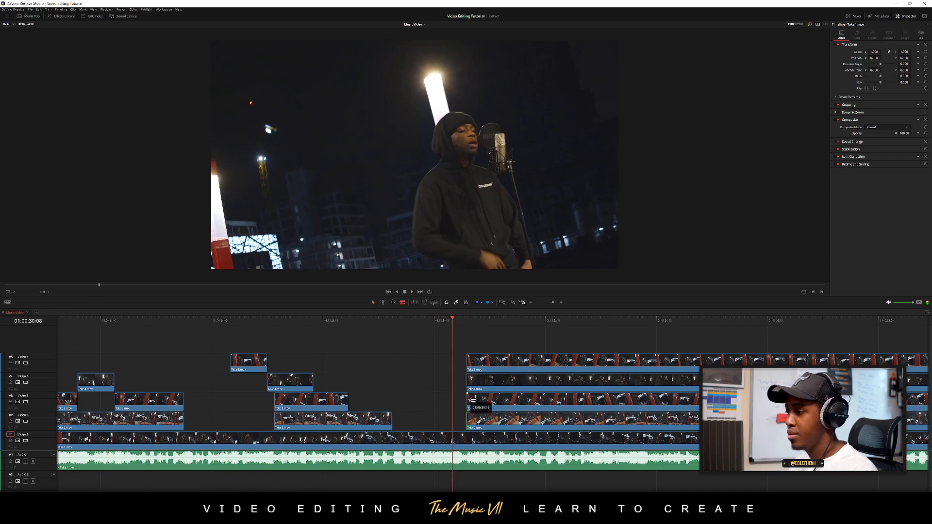
pyautogui.press('space')
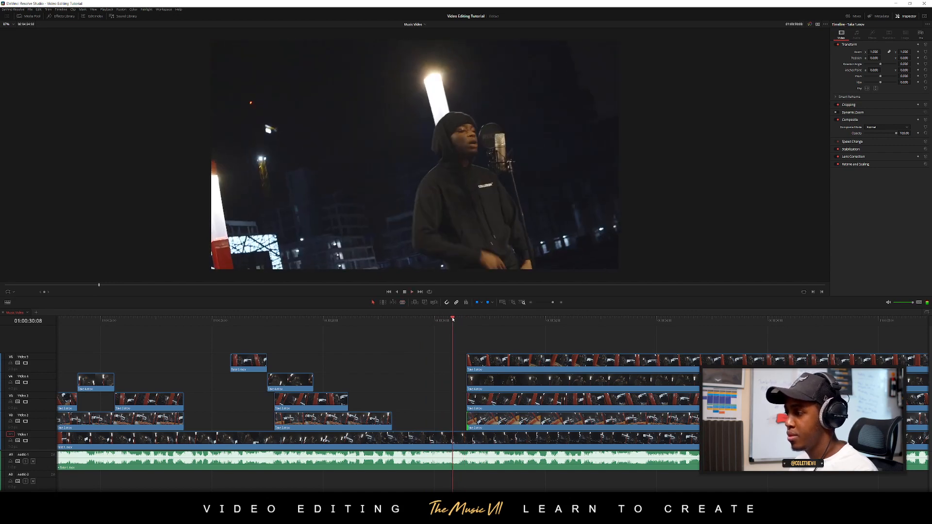
pyautogui.moveTo(468, 381); pyautogui.dragTo(453, 380)
# Play into the new Video 4 section and trim the later Video 5 clip's start to 01:00:32:16
pyautogui.moveTo(413, 322); pyautogui.dragTo(325, 325)
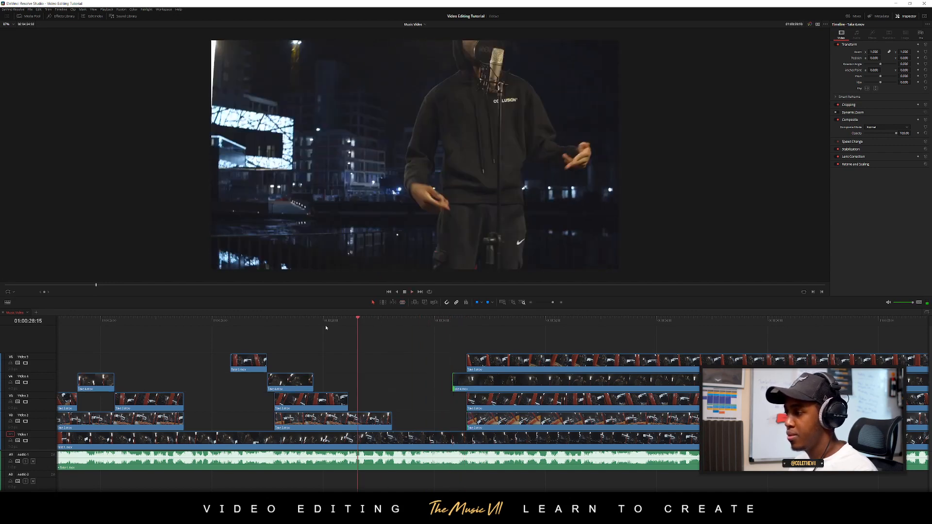
pyautogui.press('space')
pyautogui.moveTo(468, 362); pyautogui.dragTo(583, 363)
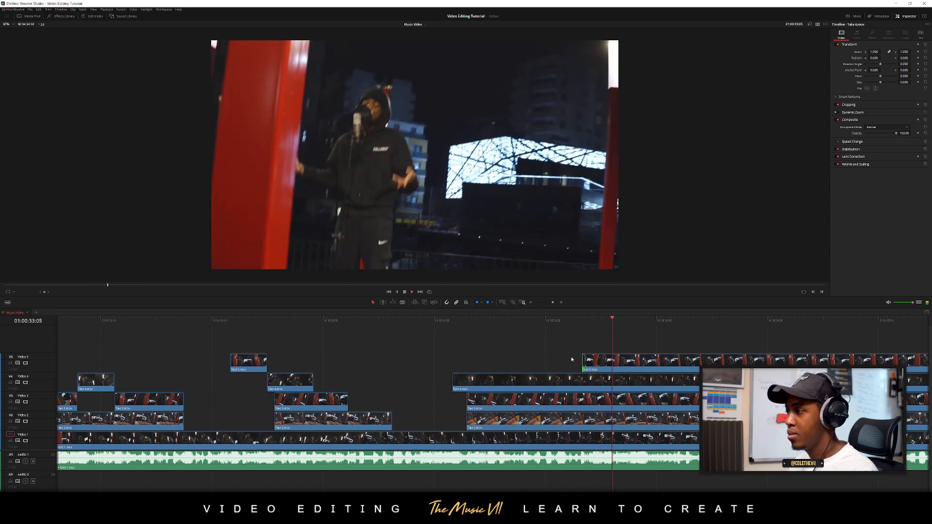
# Split the Video 5 and Video 4 takes at 01:00:33:17, trim the second pieces' starts to about 01:00:36:04, and play the section
pyautogui.click(564, 323)
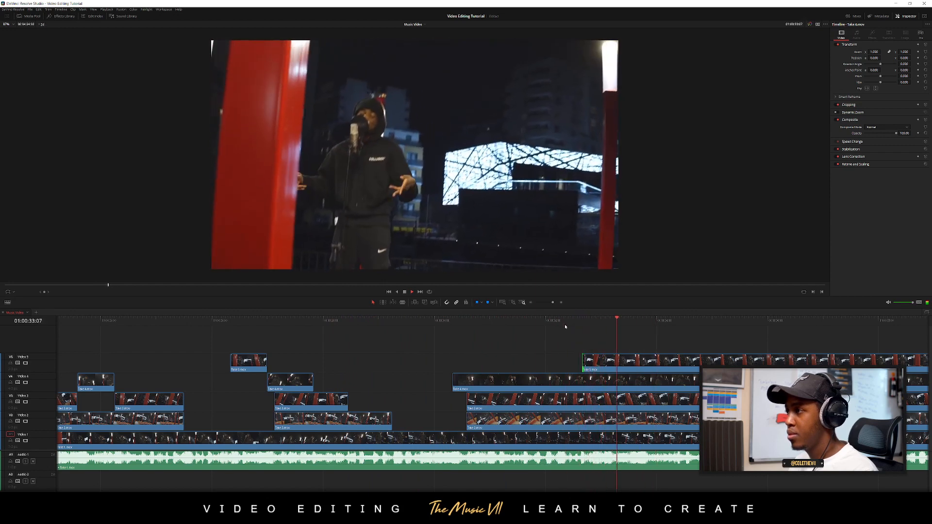
pyautogui.click(643, 360)
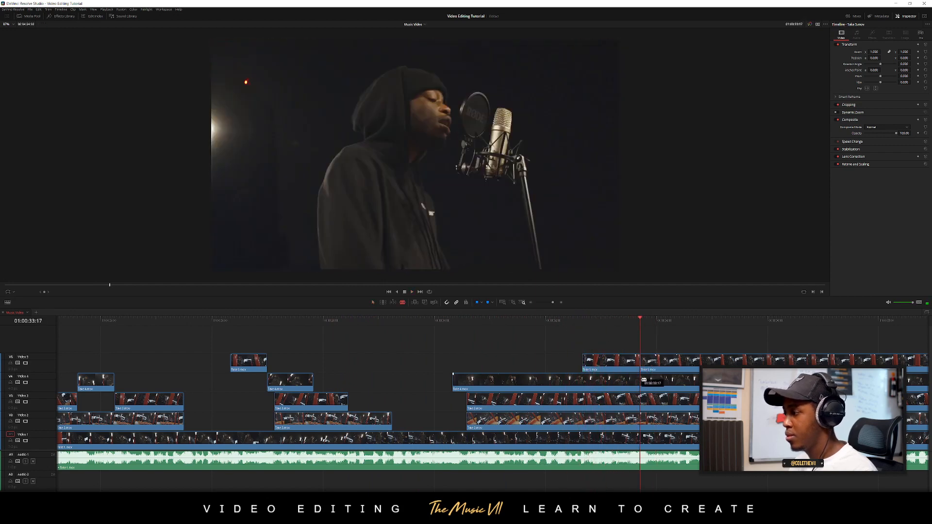
pyautogui.press('a')
pyautogui.moveTo(642, 367); pyautogui.dragTo(691, 366)
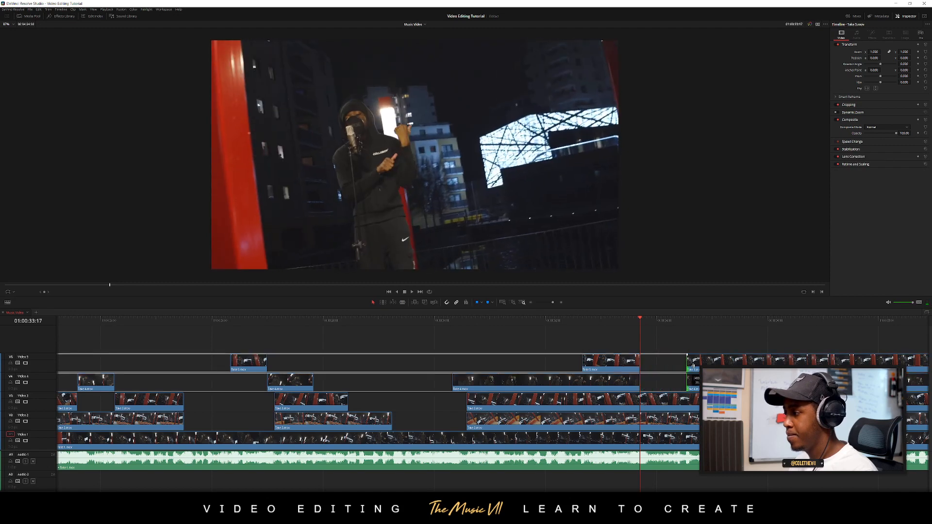
pyautogui.moveTo(778, 358); pyautogui.dragTo(780, 358)
pyautogui.moveTo(563, 321); pyautogui.dragTo(491, 322)
pyautogui.press('space')
pyautogui.hscroll(4, 435, 400)
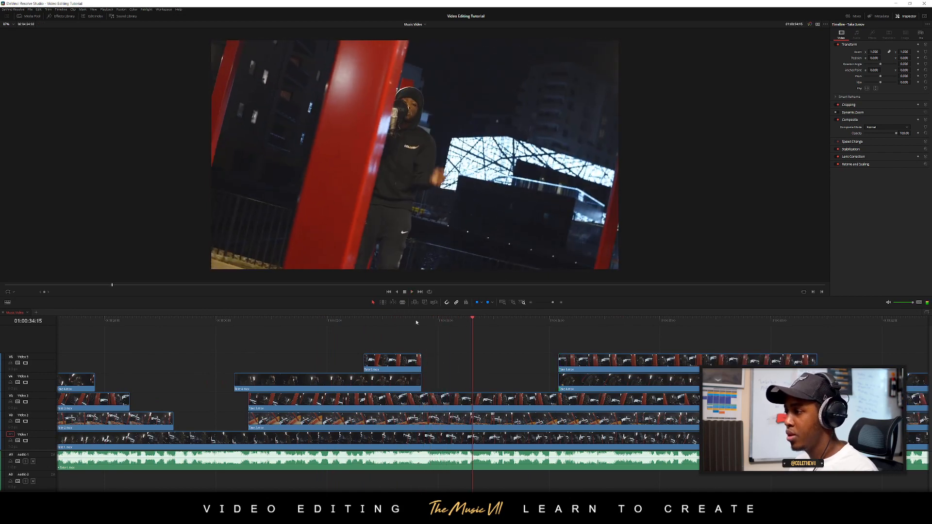
# Split the Video 3 take at 01:00:33:17 and trim the second piece's start to the later clips above
pyautogui.click(432, 324)
pyautogui.click(405, 323)
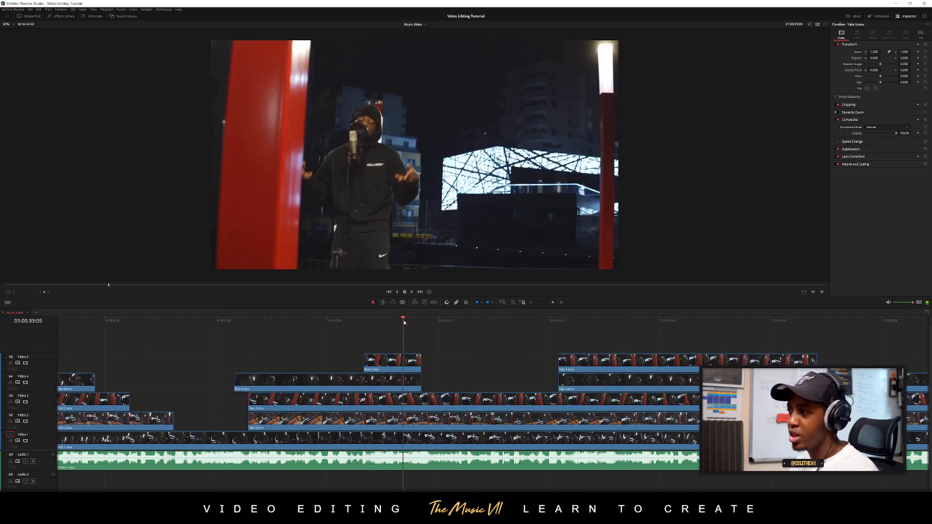
pyautogui.moveTo(404, 322)
pyautogui.mouseDown()
pyautogui.moveTo(425, 322)
pyautogui.moveTo(396, 323)
pyautogui.mouseUp()
pyautogui.press('b')
pyautogui.click(423, 400)
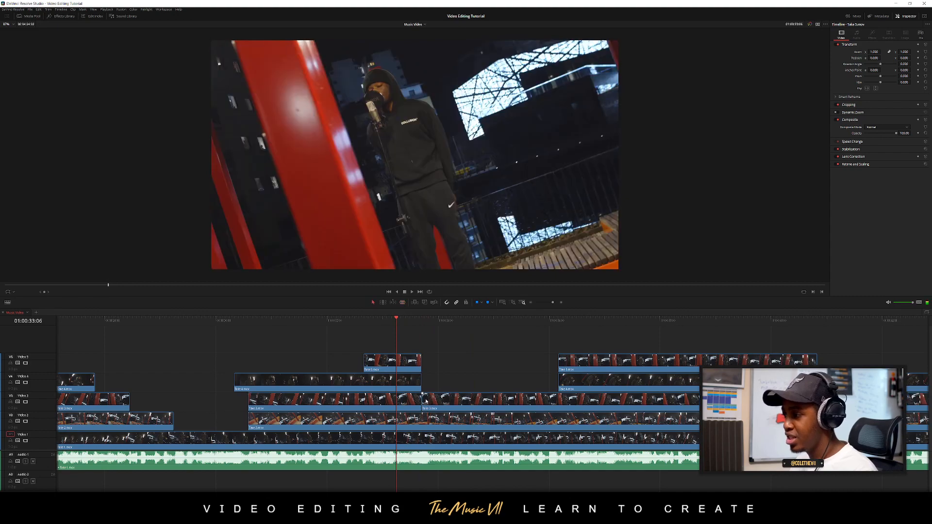
pyautogui.moveTo(464, 395); pyautogui.dragTo(560, 397)
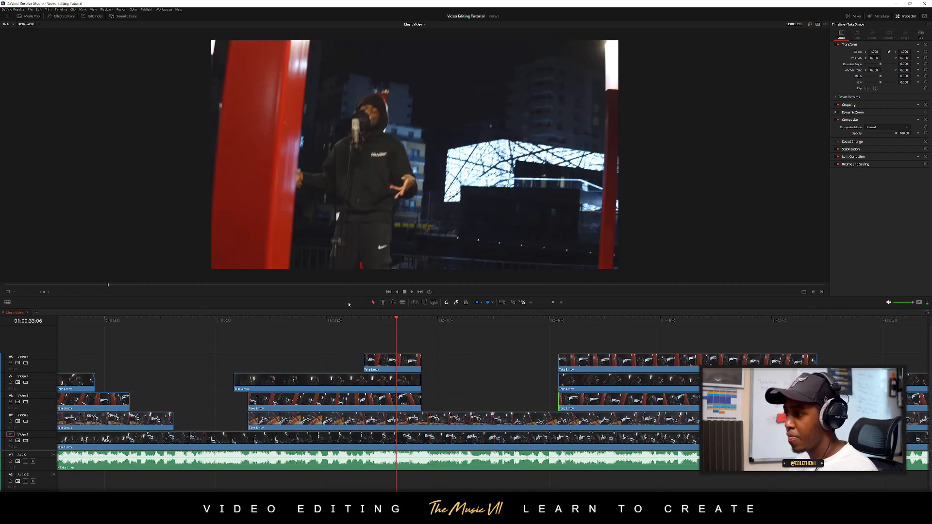
# Play the Video 2 section, split its take at 01:00:33:17, trim the second piece's start to the later clips, and review the cut
pyautogui.click(334, 322)
pyautogui.press('space')
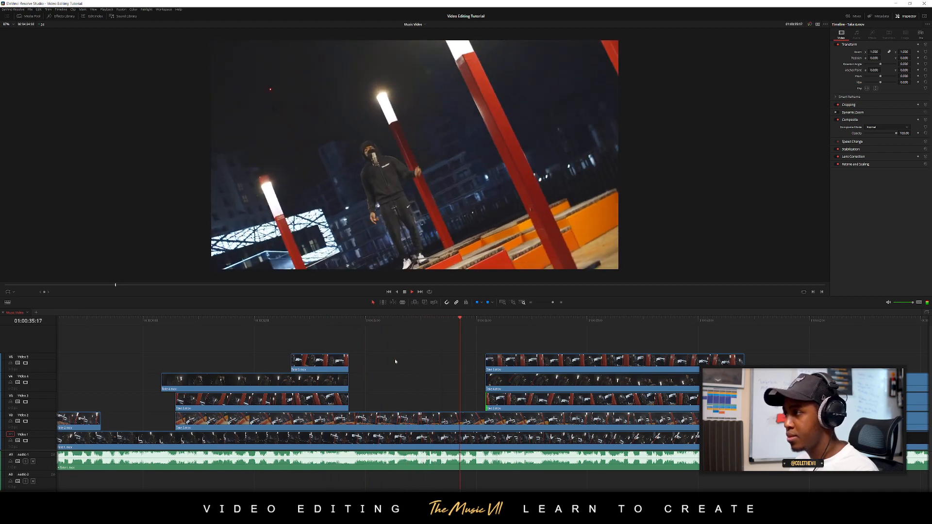
pyautogui.click(229, 322)
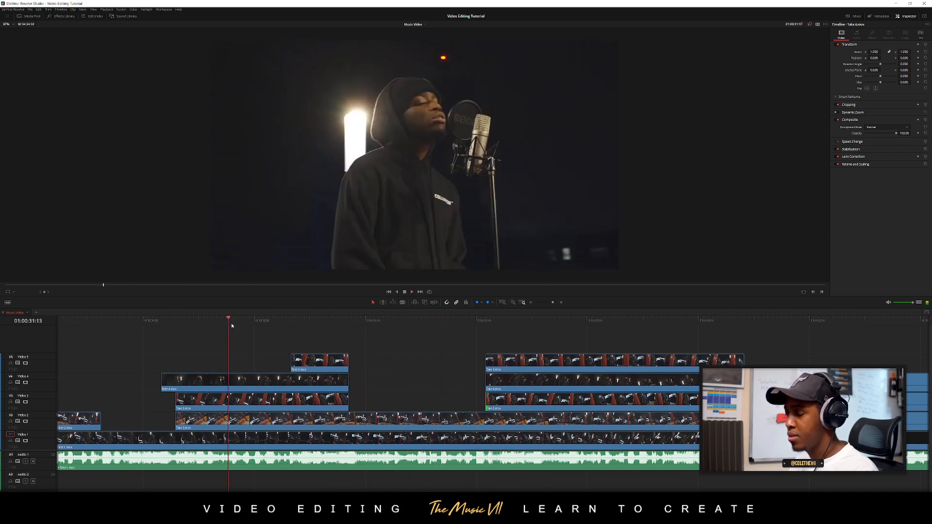
pyautogui.click(349, 416)
pyautogui.press('a')
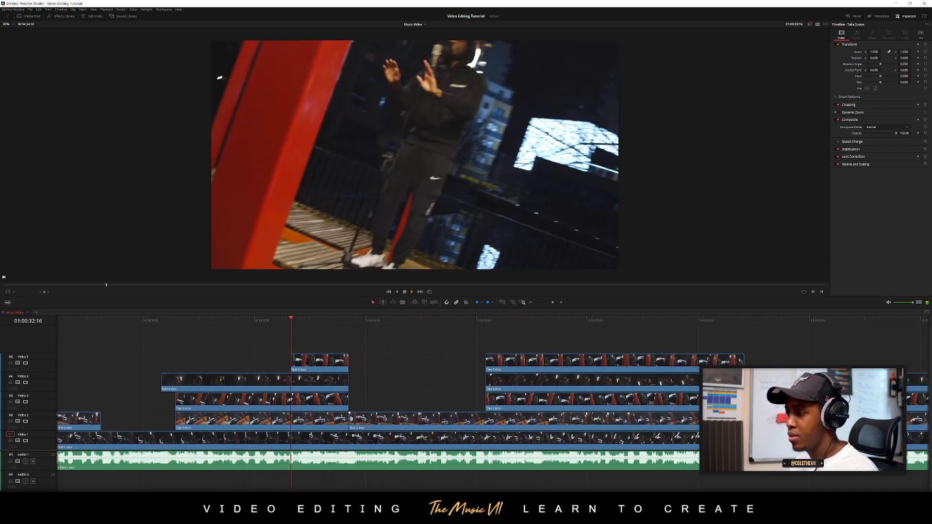
pyautogui.moveTo(351, 418); pyautogui.dragTo(493, 416)
pyautogui.press('space')
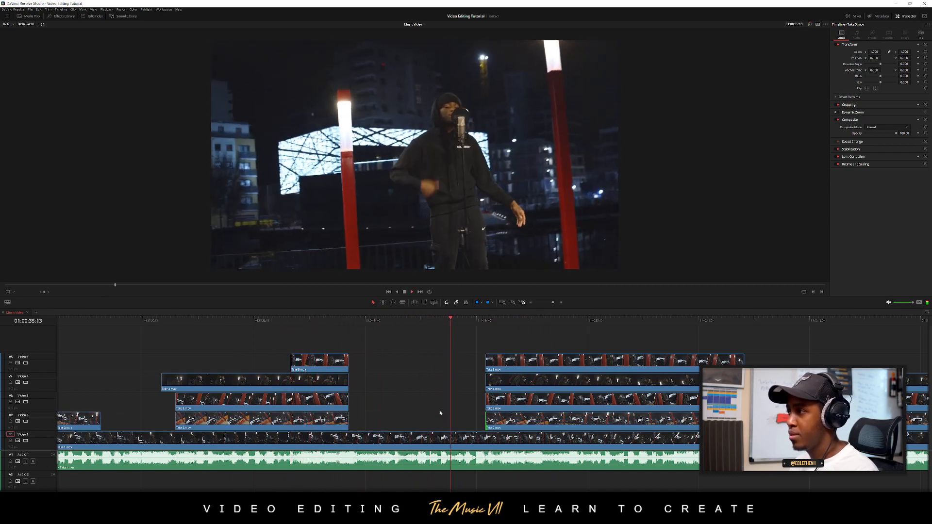
pyautogui.click(455, 323)
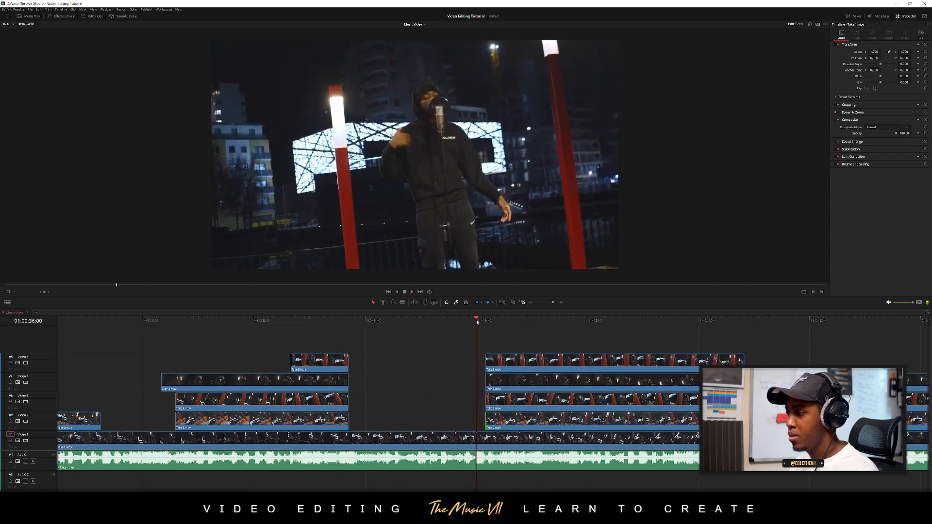
# Try extending the later Video 5 clip's start back to 01:00:36:00, play the cut, and undo the extension
pyautogui.moveTo(482, 363); pyautogui.dragTo(480, 363)
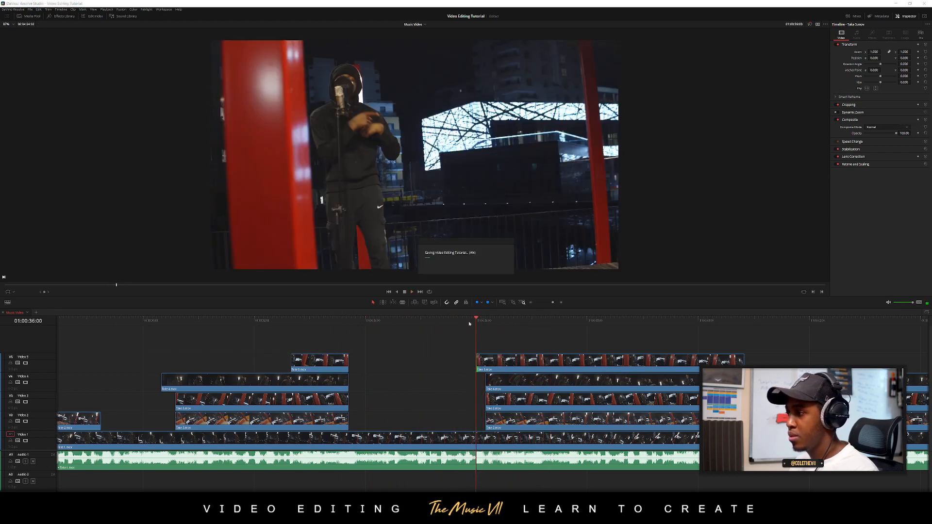
pyautogui.click(456, 324)
pyautogui.hotkey('ctrl', 'z')
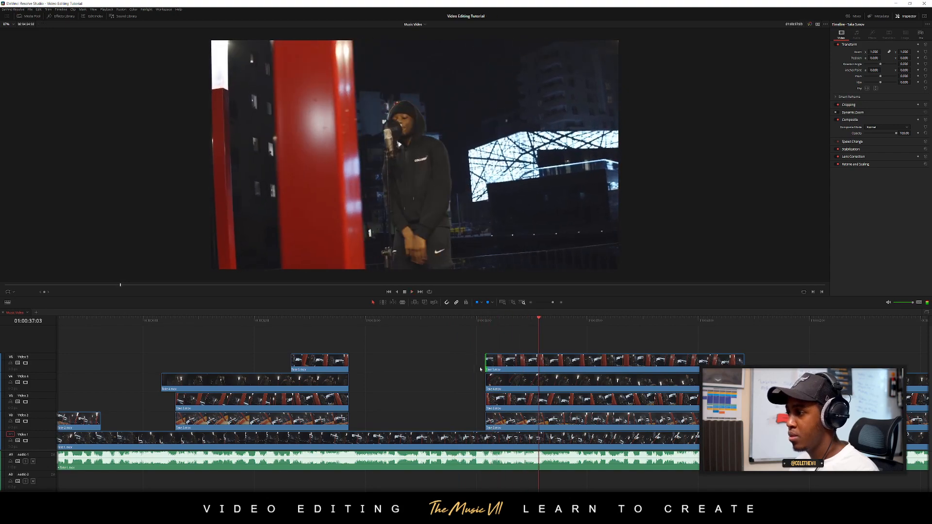
pyautogui.click(476, 323)
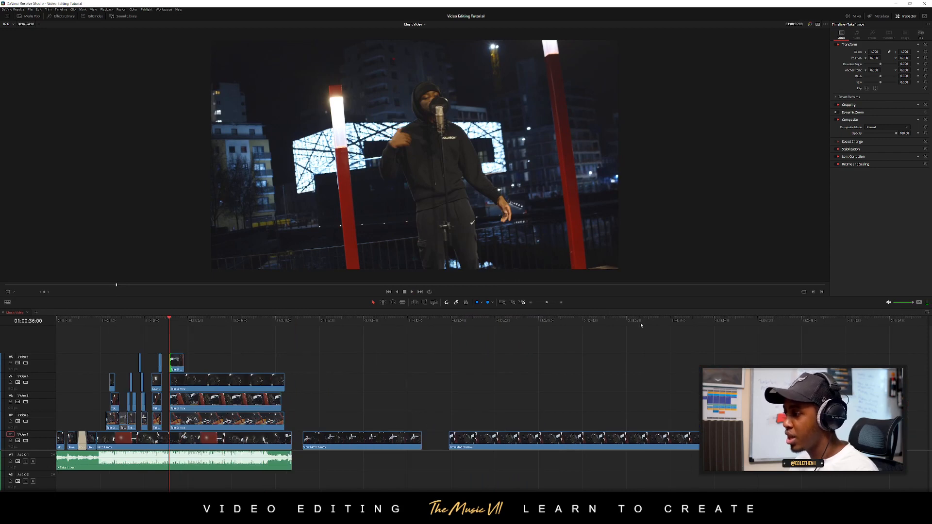
# Move the short slow-motion clip from the later Video 1 footage onto Video 6 above the takes, starting at about 01:00:36:00
pyautogui.press('space')
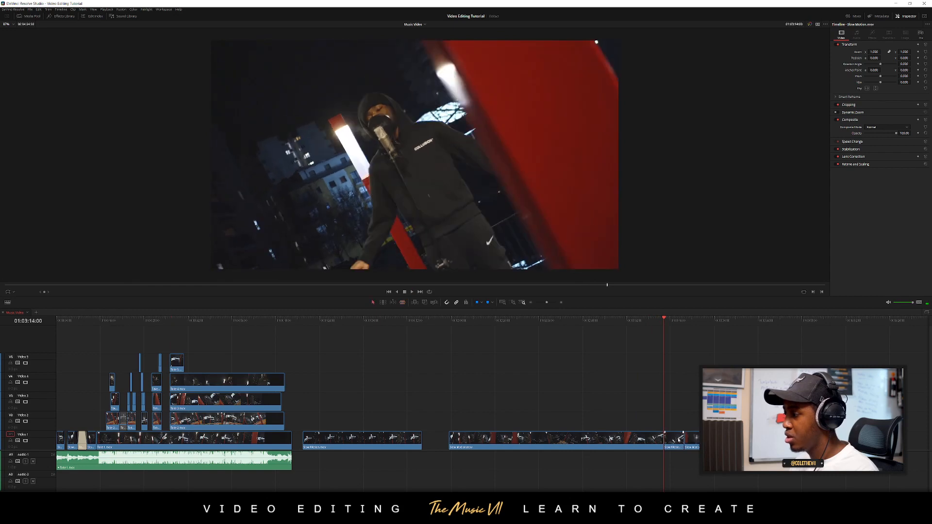
pyautogui.moveTo(672, 441); pyautogui.dragTo(340, 357)
pyautogui.click(132, 320)
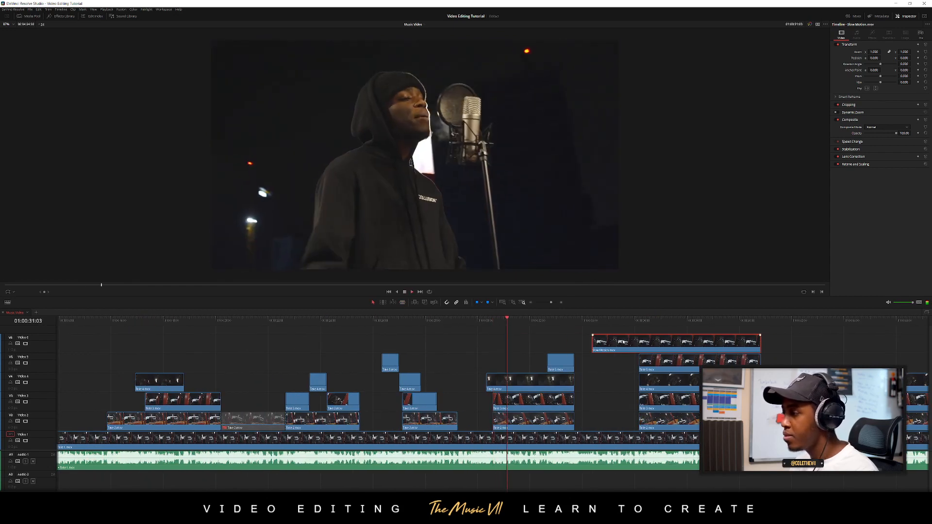
pyautogui.moveTo(625, 336); pyautogui.dragTo(661, 337)
pyautogui.scroll(2, 633, 358)
pyautogui.hscroll(3, 536, 369)
pyautogui.hscroll(1, 537, 369)
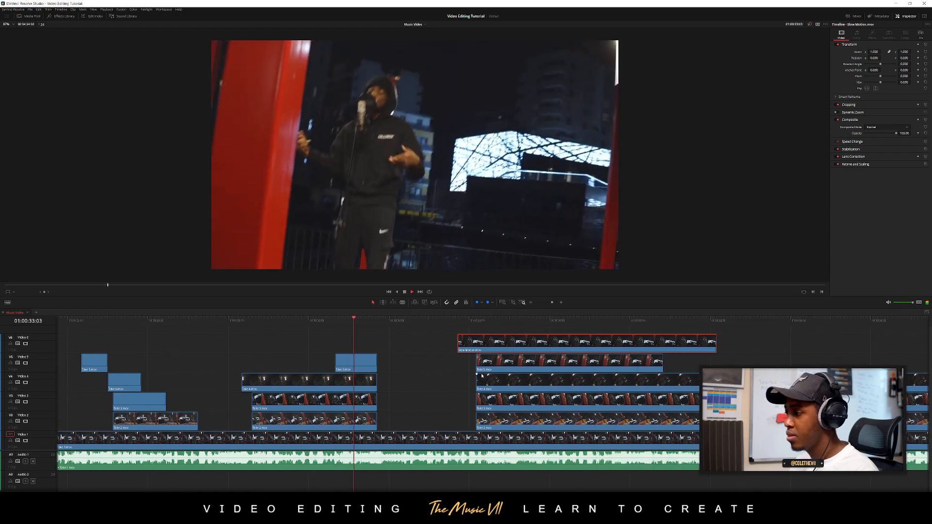
pyautogui.scroll(1, 527, 369)
pyautogui.hscroll(5, 522, 368)
pyautogui.press('space')
pyautogui.moveTo(479, 347); pyautogui.dragTo(442, 321)
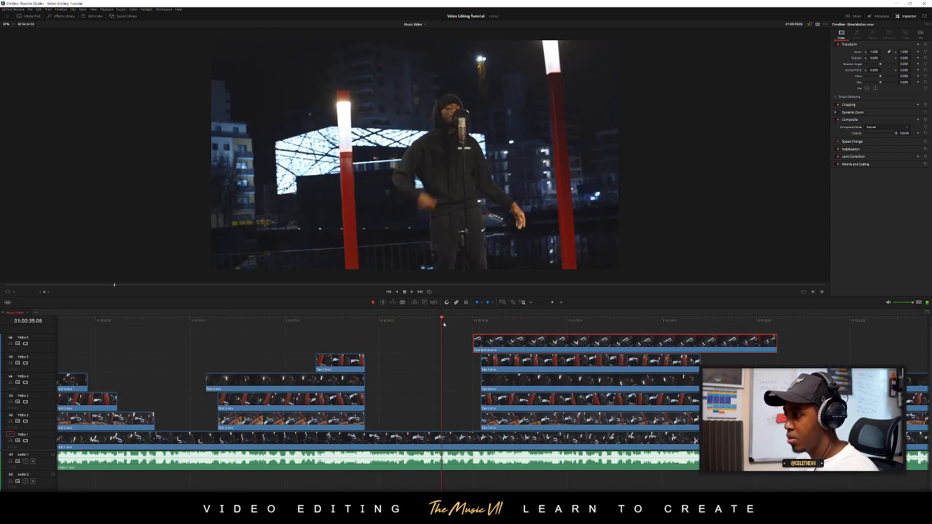
# Play the slow-motion clip on Video 6, split it at 01:00:37:01, and delete the remainder
pyautogui.press('space')
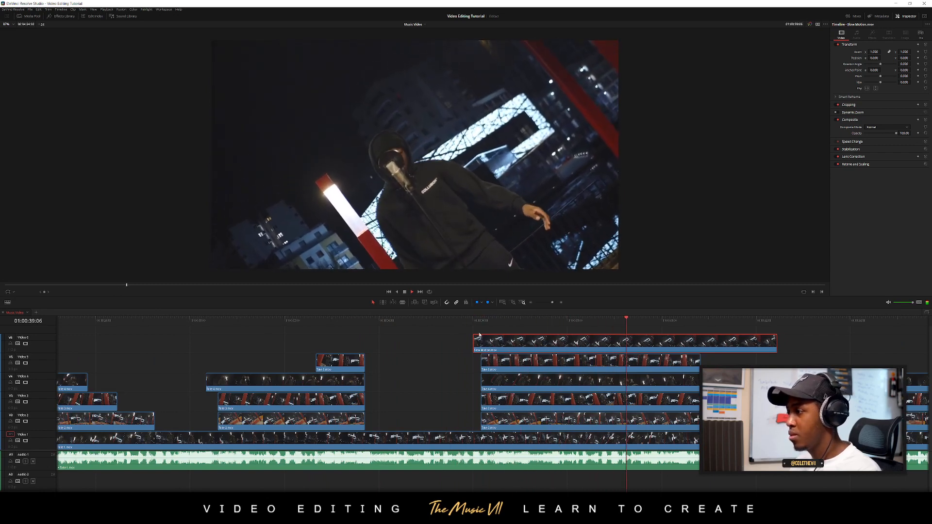
pyautogui.click(429, 325)
pyautogui.click(437, 344)
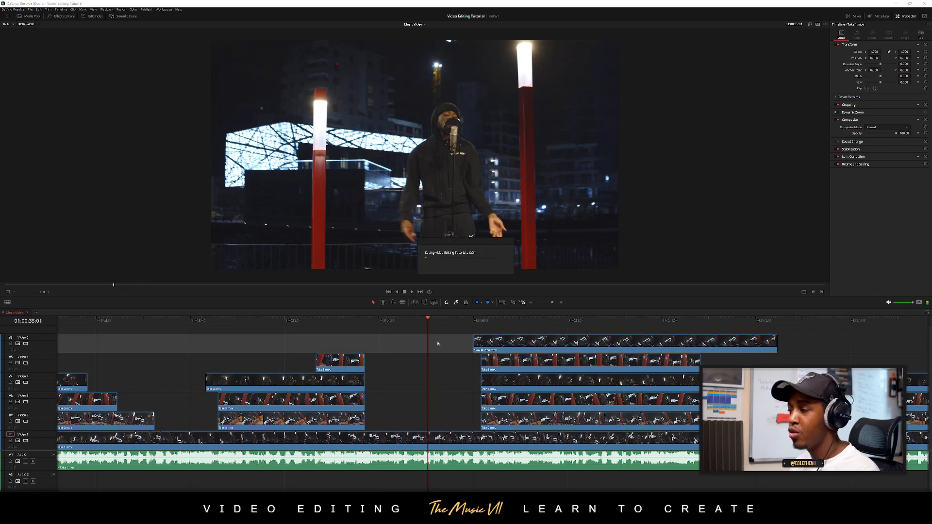
pyautogui.click(426, 360)
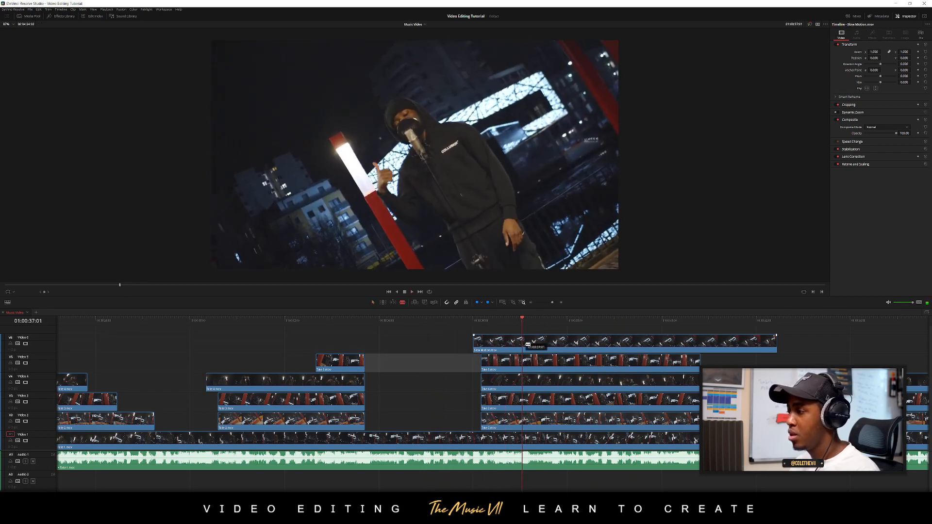
pyautogui.click(528, 344)
pyautogui.press('a')
pyautogui.click(541, 341)
pyautogui.press('BackSpace')
pyautogui.click(416, 320)
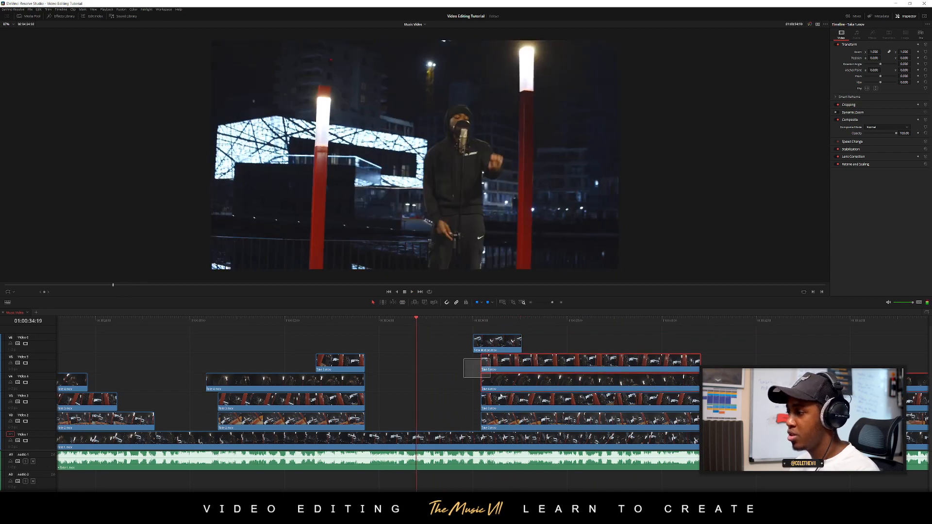
# Trim the starts of the Video 2 to Video 5 takes to the end of the slow-motion clip at 01:00:37:01
pyautogui.moveTo(498, 427); pyautogui.dragTo(499, 429)
pyautogui.moveTo(484, 364); pyautogui.dragTo(525, 365)
pyautogui.click(481, 386)
# Split the Video 1 take at both ends of the slow-motion clip and delete the piece beneath it
pyautogui.press('b')
pyautogui.click(475, 437)
pyautogui.click(522, 439)
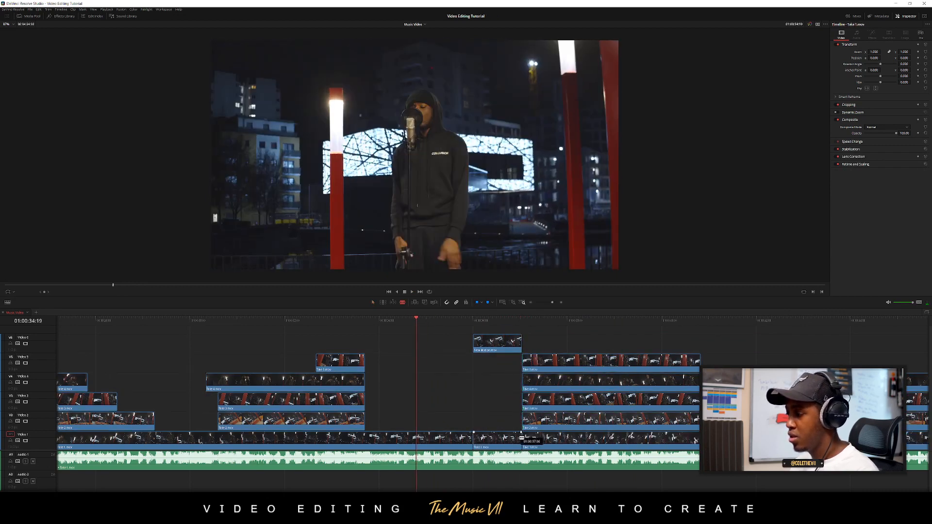
pyautogui.press('a')
pyautogui.click(505, 438)
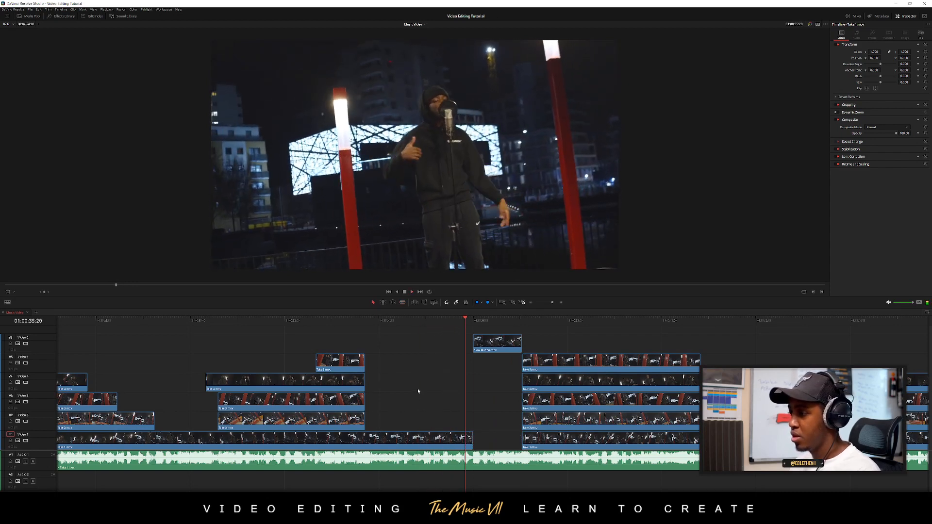
# Split the Video 5, Video 4 and Video 3 takes at 01:00:37:16 and trim the second pieces' starts to about 01:00:39:07
pyautogui.hscroll(6, 418, 391)
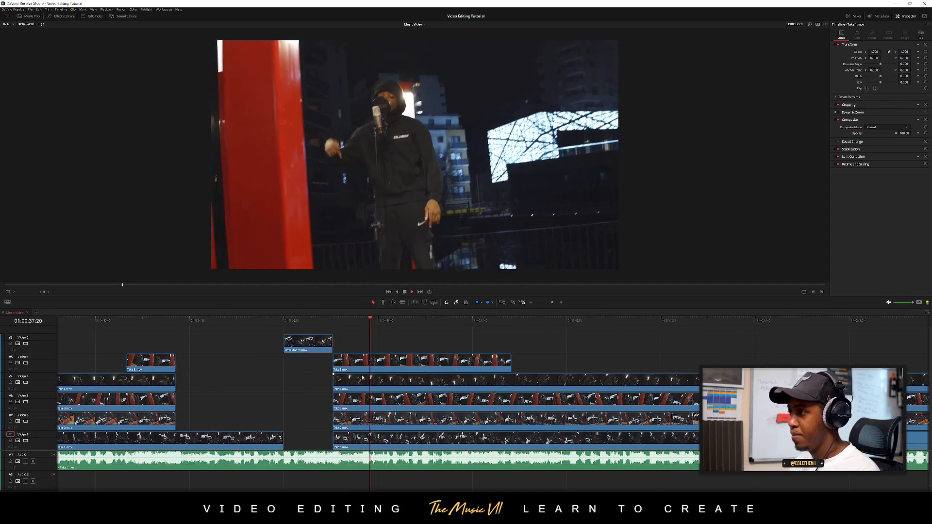
pyautogui.click(329, 322)
pyautogui.press('space')
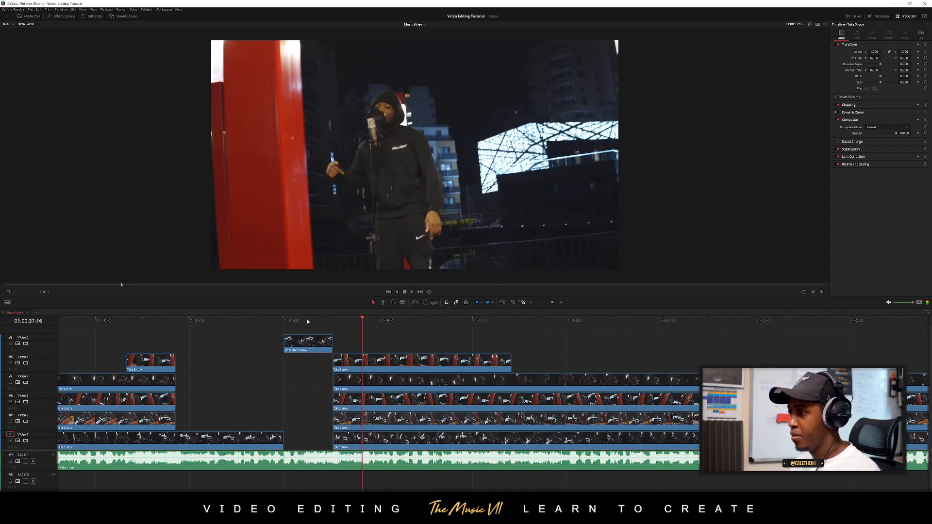
pyautogui.click(286, 320)
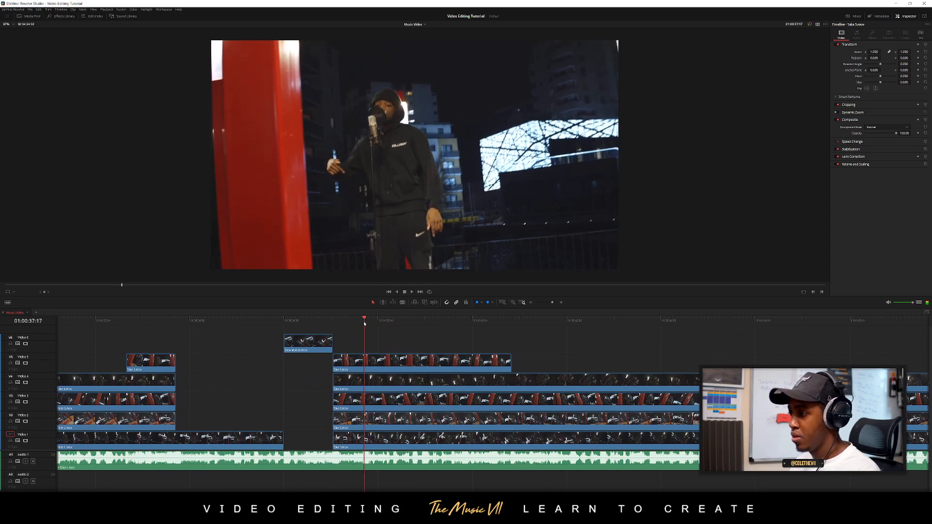
pyautogui.click(365, 358)
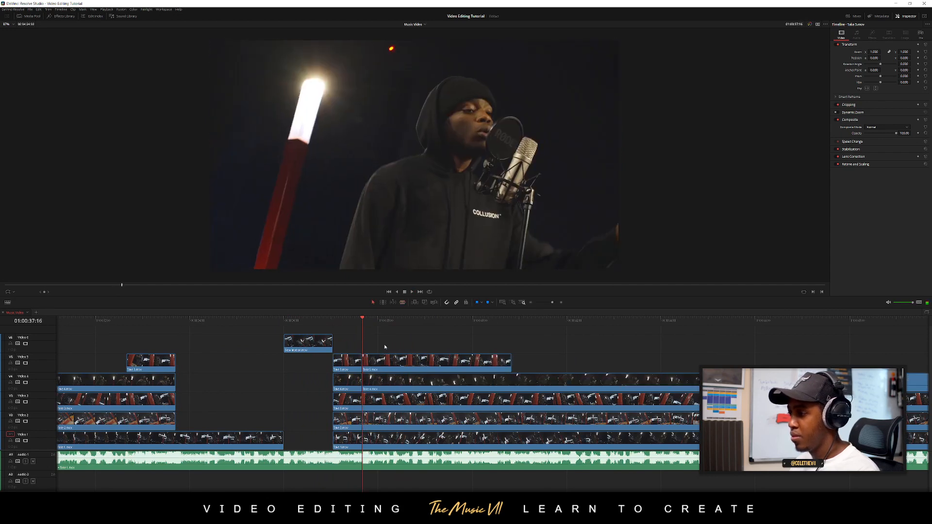
pyautogui.moveTo(365, 364); pyautogui.dragTo(443, 364)
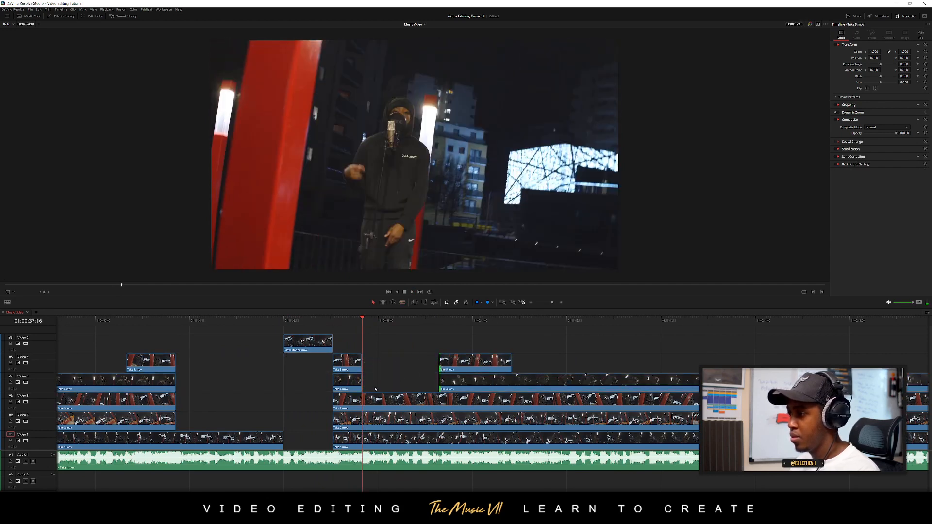
pyautogui.click(366, 398)
pyautogui.moveTo(394, 399); pyautogui.dragTo(444, 398)
# Split the Video 5 and Video 4 takes at 01:00:40:11, deleting Video 5's remainder and trimming Video 4's second piece to start at about 01:00:43:14
pyautogui.click(260, 319)
pyautogui.press('space')
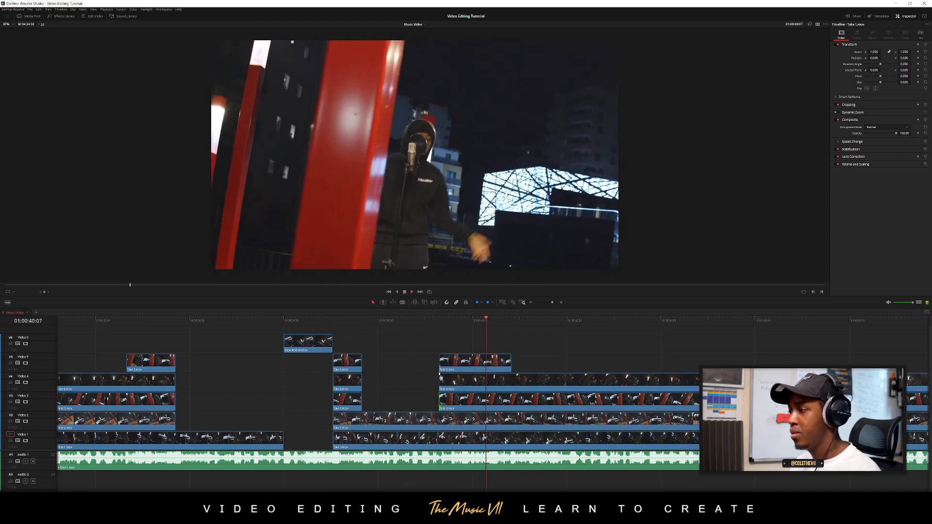
pyautogui.click(499, 364)
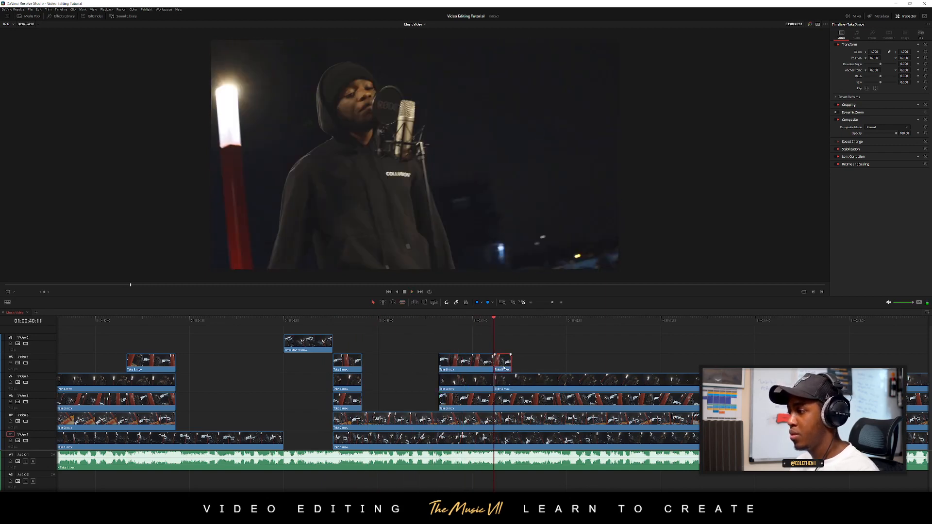
pyautogui.moveTo(495, 381); pyautogui.dragTo(640, 380)
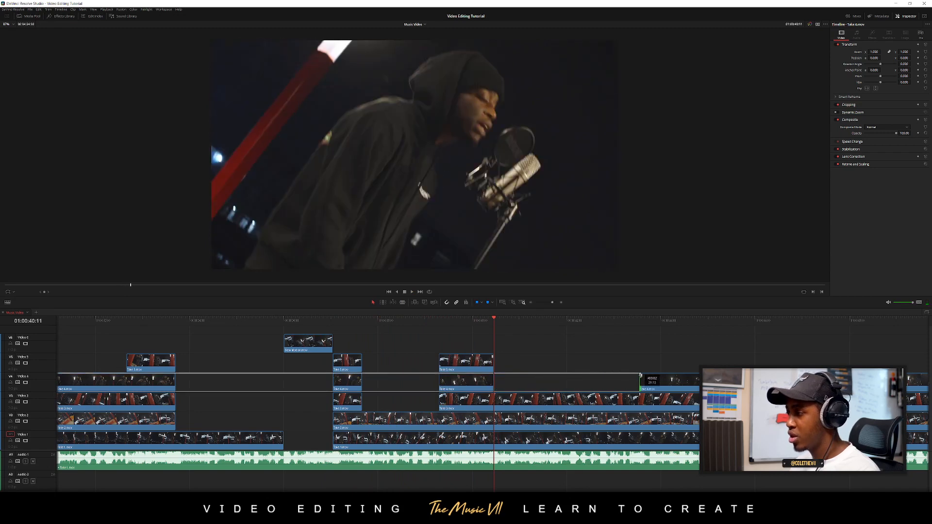
# Split the Video 3 and Video 2 takes at 01:00:40:11 and trim the second pieces' starts to the later Video 4 clip
pyautogui.click(497, 401)
pyautogui.click(497, 422)
pyautogui.press('a')
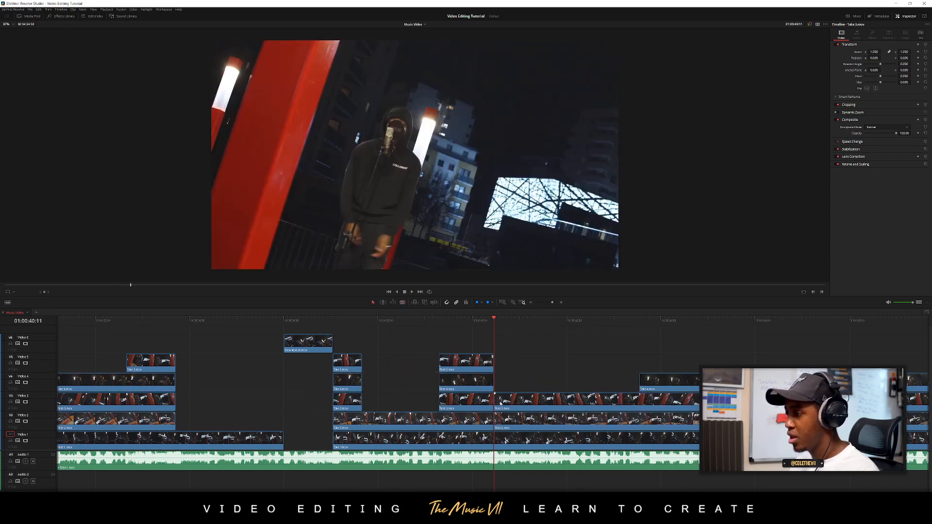
pyautogui.moveTo(497, 404); pyautogui.dragTo(640, 403)
# Extend the later Video 2 piece's start back to the cut at 01:00:40:11
pyautogui.press('b')
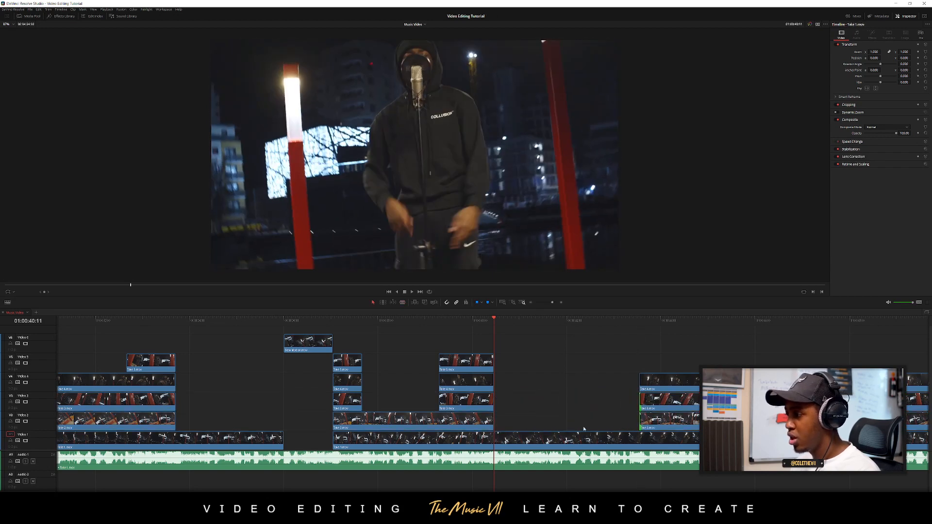
pyautogui.click(624, 424)
pyautogui.moveTo(642, 422); pyautogui.dragTo(496, 418)
# Play the section, trim the later Video 4 and Video 3 pieces' starts to 01:00:43:18, and save the project
pyautogui.click(375, 326)
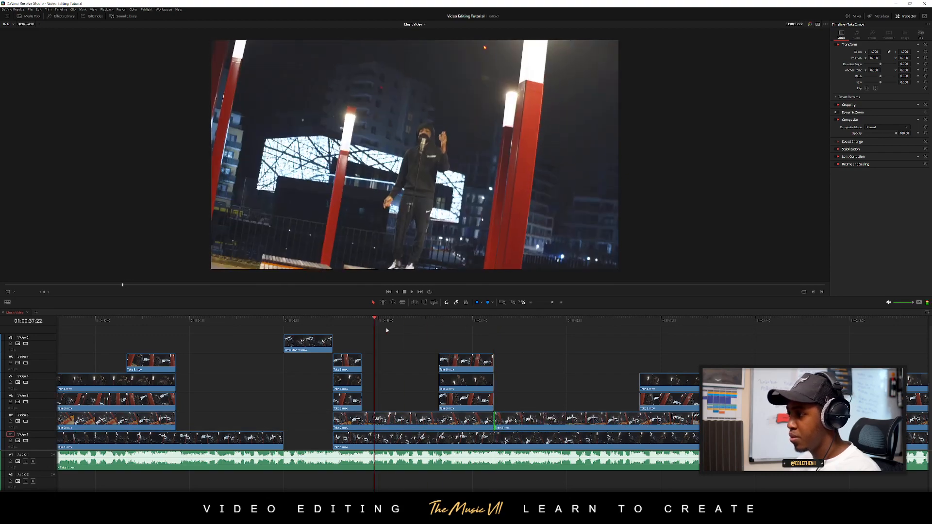
pyautogui.press('space')
pyautogui.hscroll(5, 481, 363)
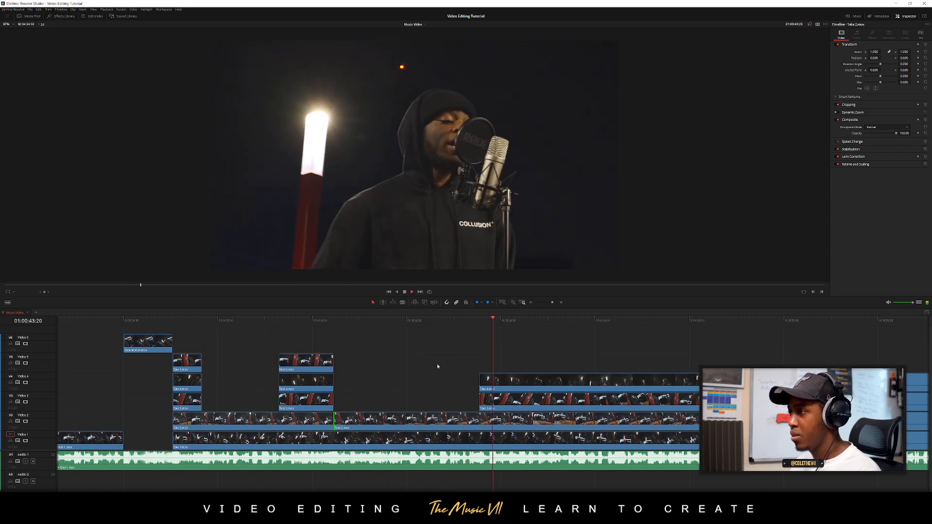
pyautogui.click(466, 322)
pyautogui.moveTo(469, 323); pyautogui.dragTo(470, 325)
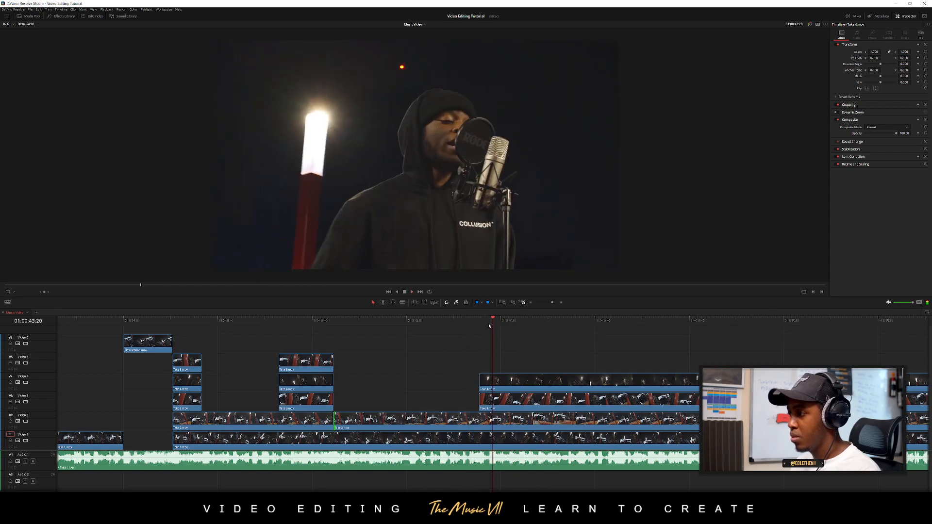
pyautogui.click(492, 322)
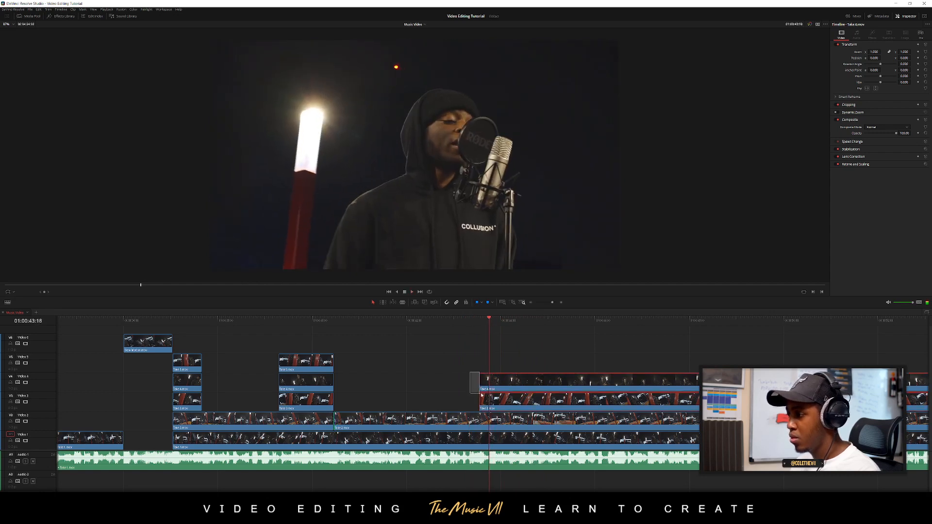
pyautogui.moveTo(481, 387); pyautogui.dragTo(489, 386)
pyautogui.hotkey('ctrl', 's')
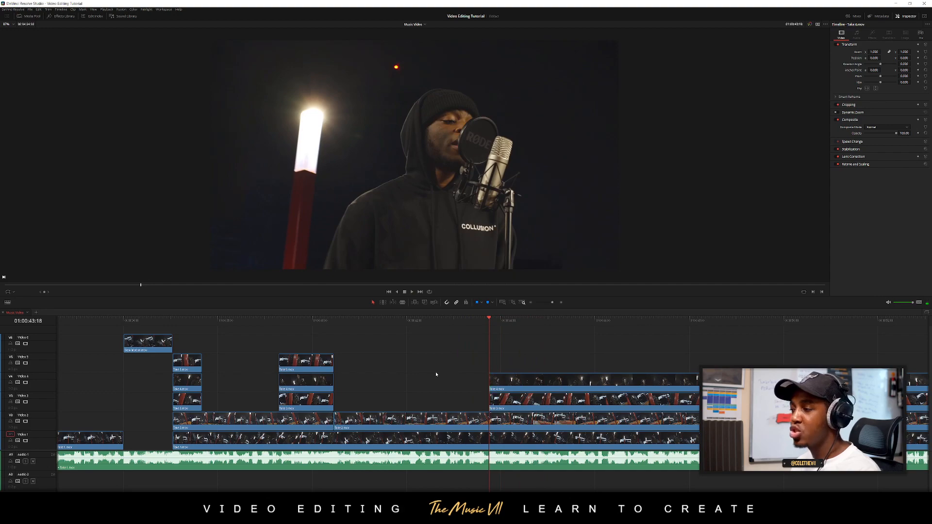
# Play the later takes, split the Video 4 take at 01:00:44:10, and trim the second piece's start to about 01:00:45:10
pyautogui.scroll(-10, 396, 373)
pyautogui.scroll(7, 393, 372)
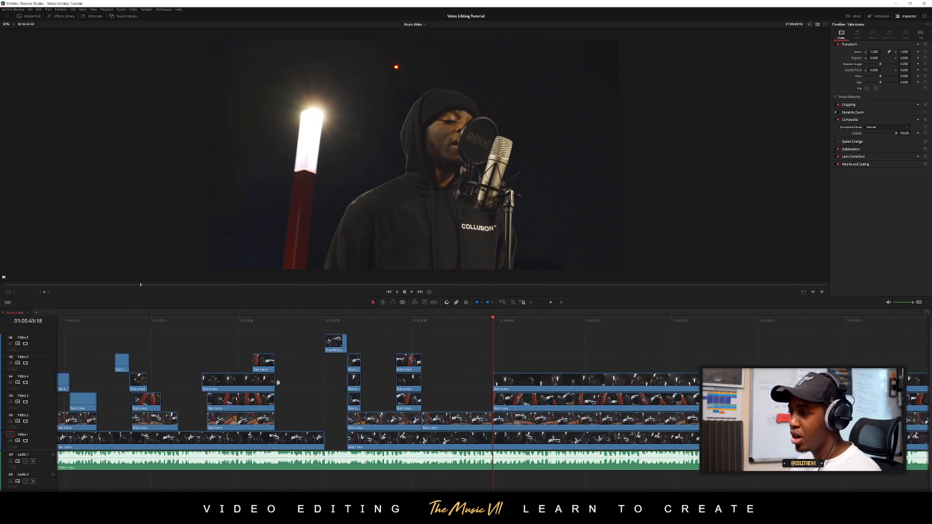
pyautogui.scroll(-2, 279, 383)
pyautogui.scroll(2, 482, 361)
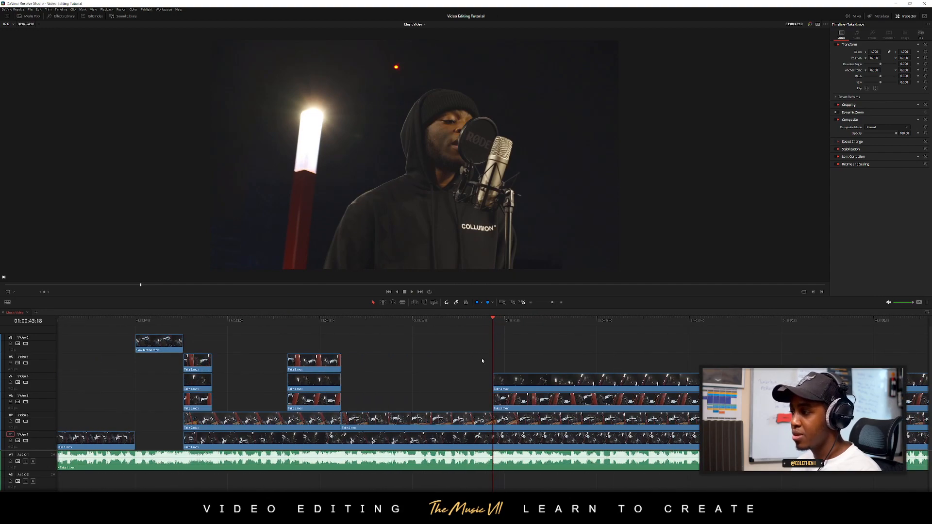
pyautogui.click(468, 324)
pyautogui.press('space')
pyautogui.hscroll(3, 421, 347)
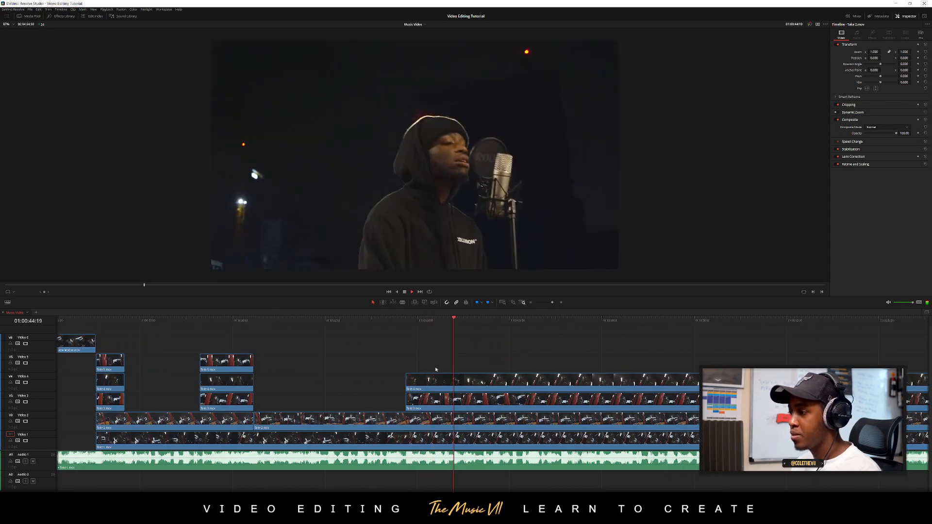
pyautogui.scroll(1, 486, 352)
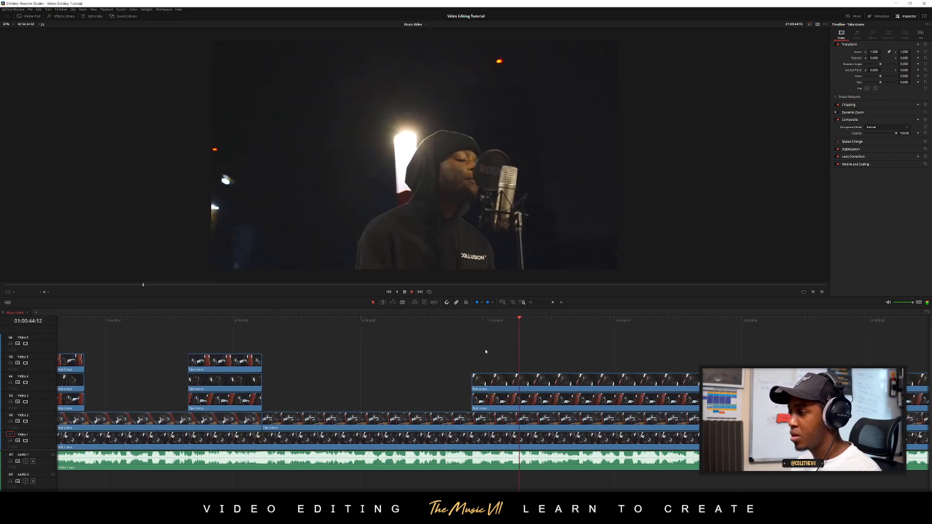
pyautogui.click(509, 328)
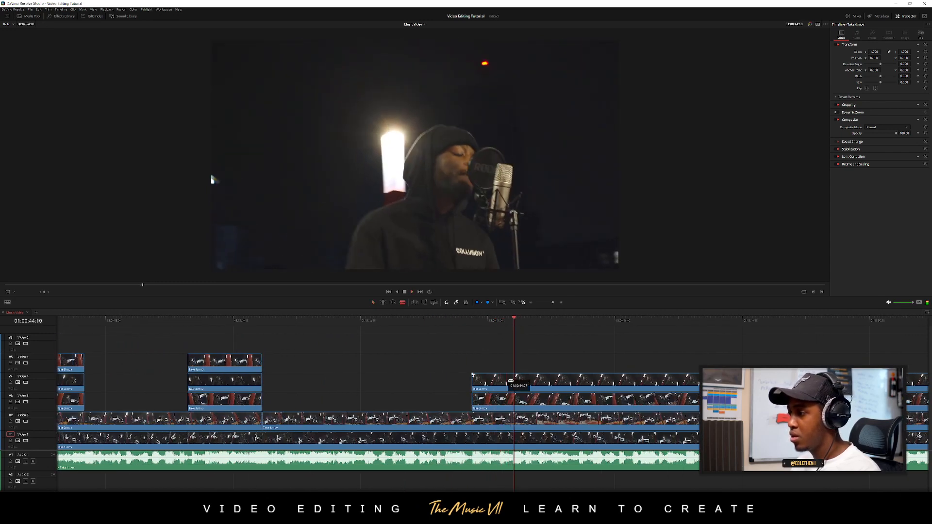
pyautogui.click(513, 382)
pyautogui.moveTo(540, 381); pyautogui.dragTo(580, 381)
# Review the Video 4 cut, trim the second piece's start to 01:00:45:16, and play the section from about 01:00:43:05
pyautogui.click(471, 326)
pyautogui.press('space')
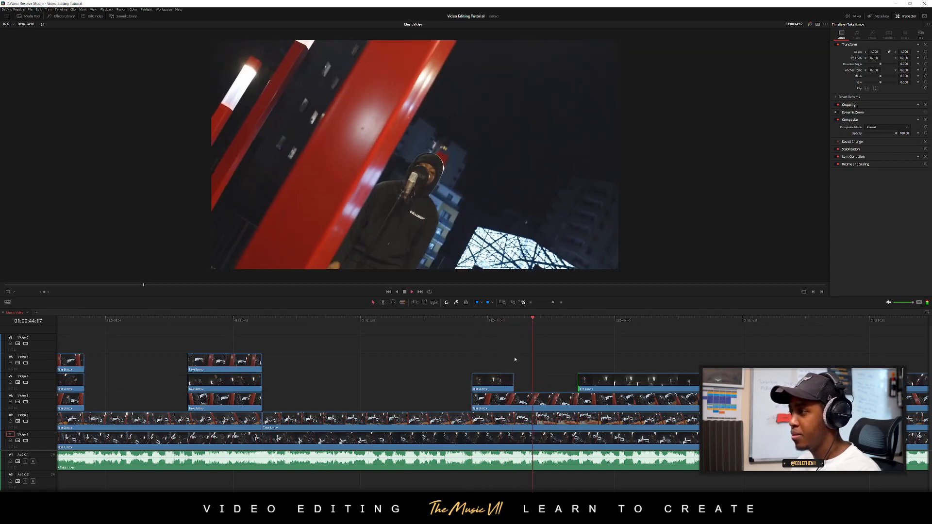
pyautogui.click(578, 320)
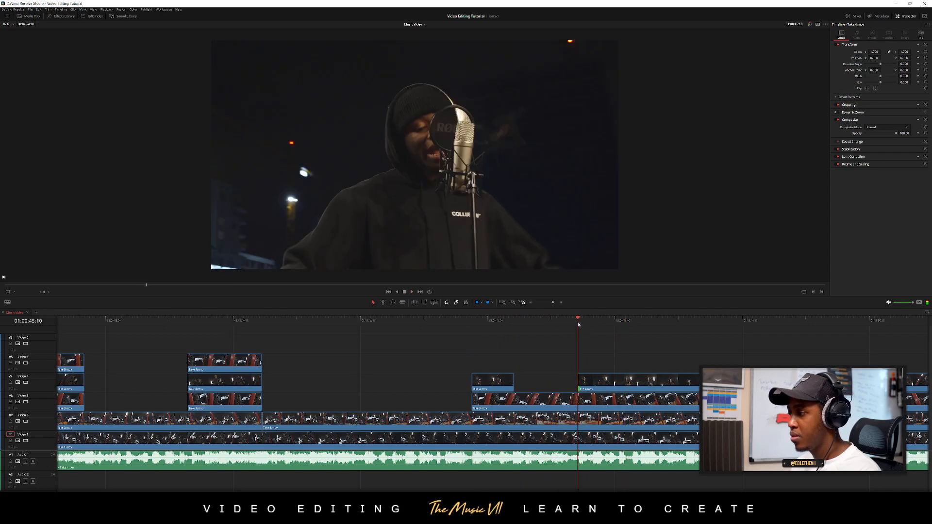
pyautogui.moveTo(581, 326); pyautogui.dragTo(594, 326)
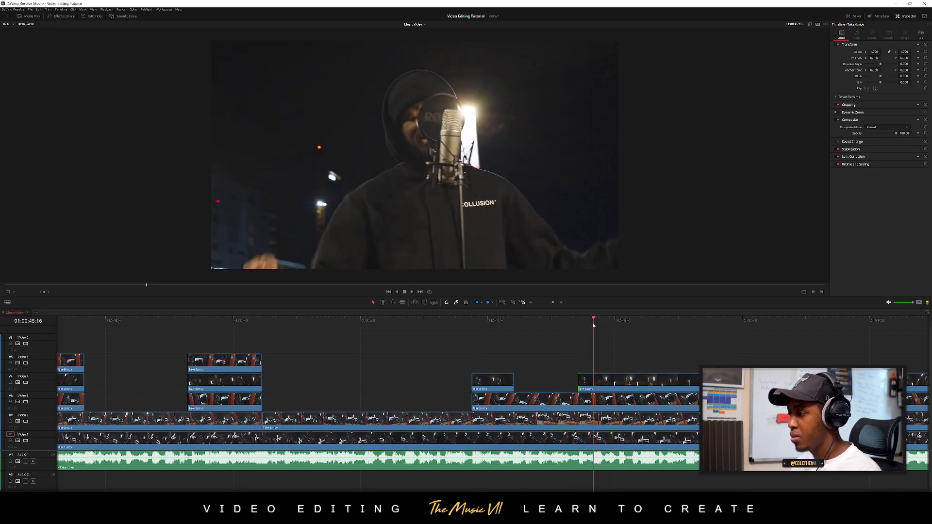
pyautogui.moveTo(597, 378); pyautogui.dragTo(595, 379)
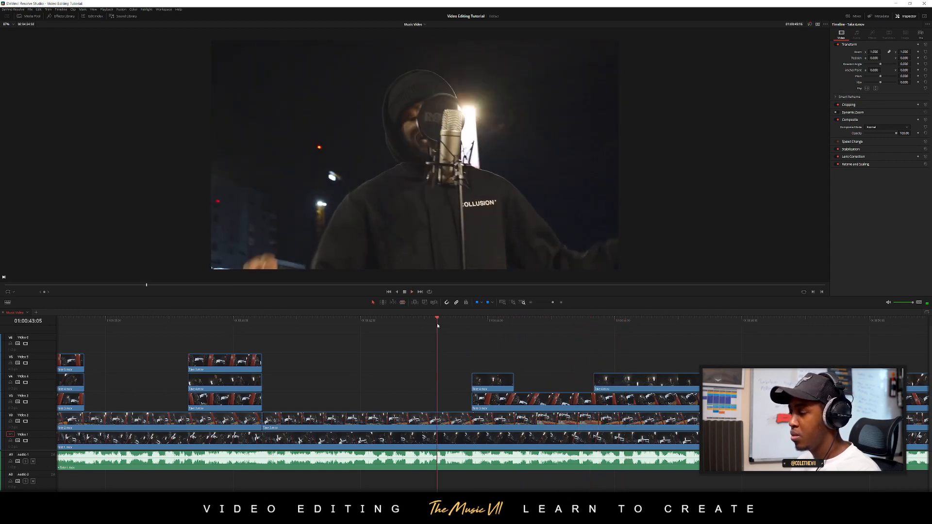
pyautogui.press('space')
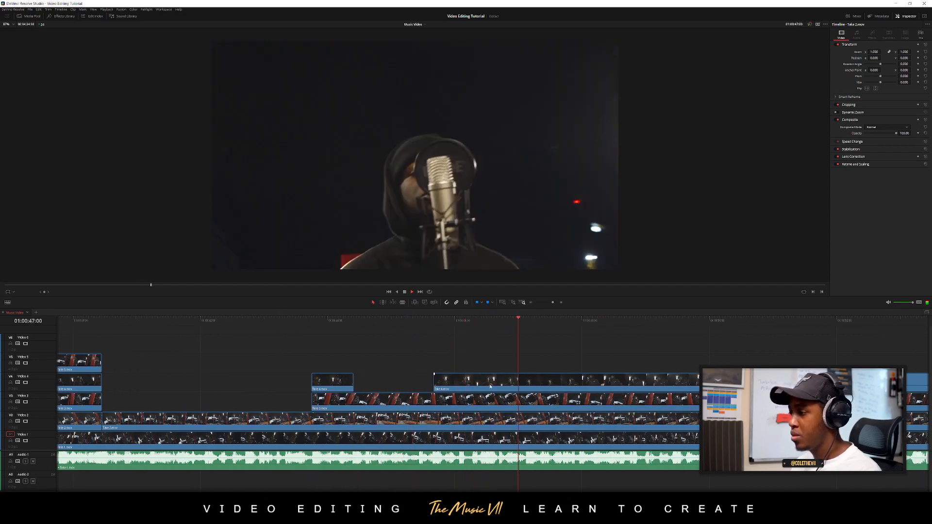
# Split the Video 4 take at 01:00:46:10 and 01:00:47:03, and flip the piece between the cuts horizontally
pyautogui.click(450, 322)
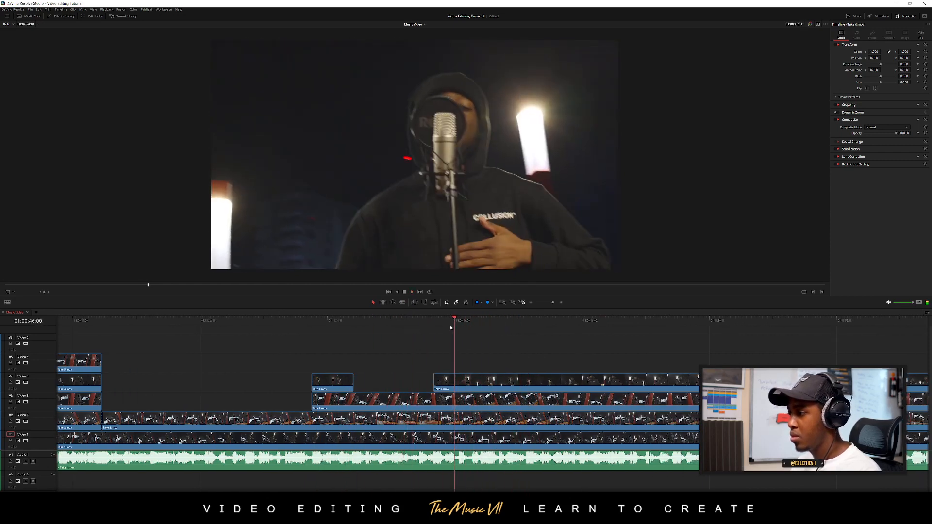
pyautogui.click(482, 323)
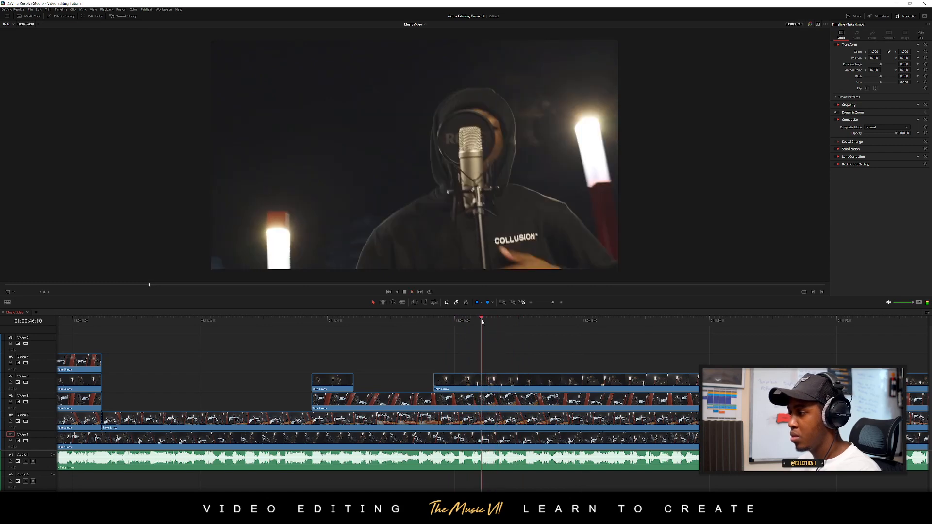
pyautogui.click(483, 381)
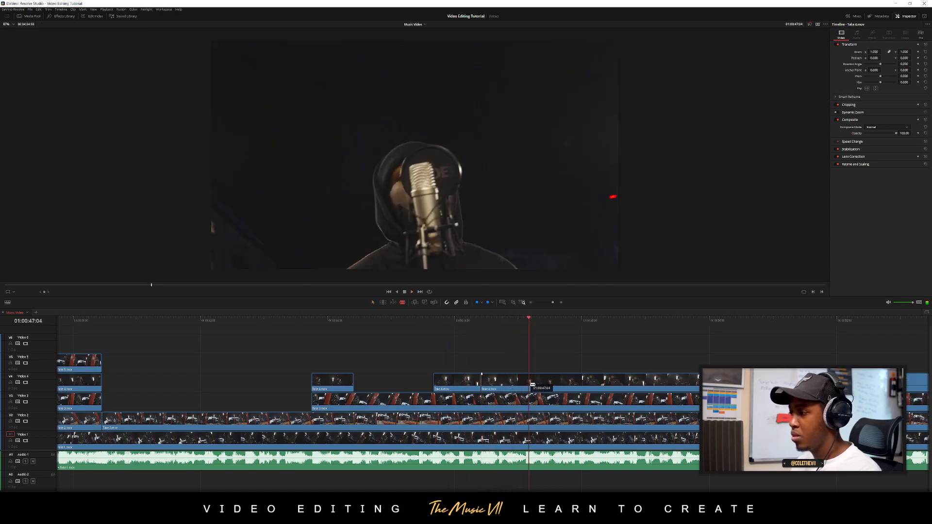
pyautogui.click(500, 323)
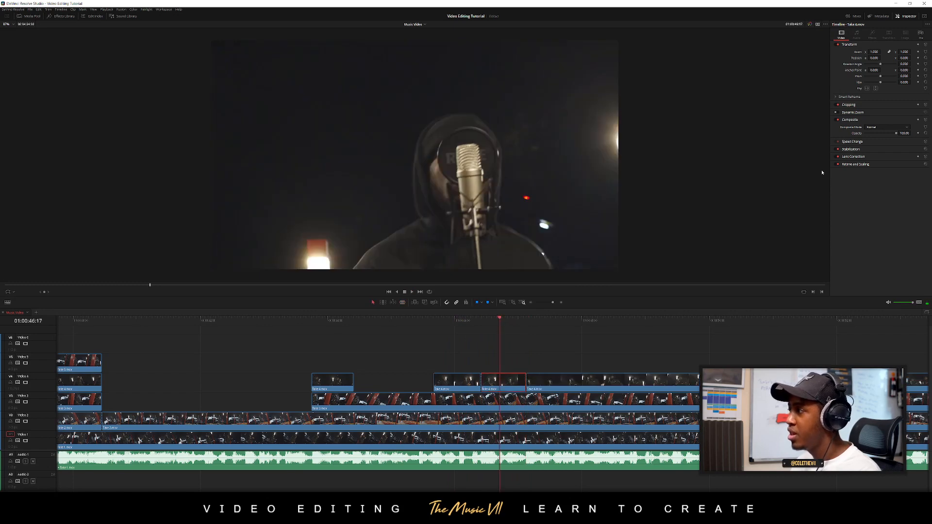
pyautogui.click(867, 89)
# Play the section from 01:00:43:05, disable the flipped Video 4 piece, and play the section again
pyautogui.click(407, 322)
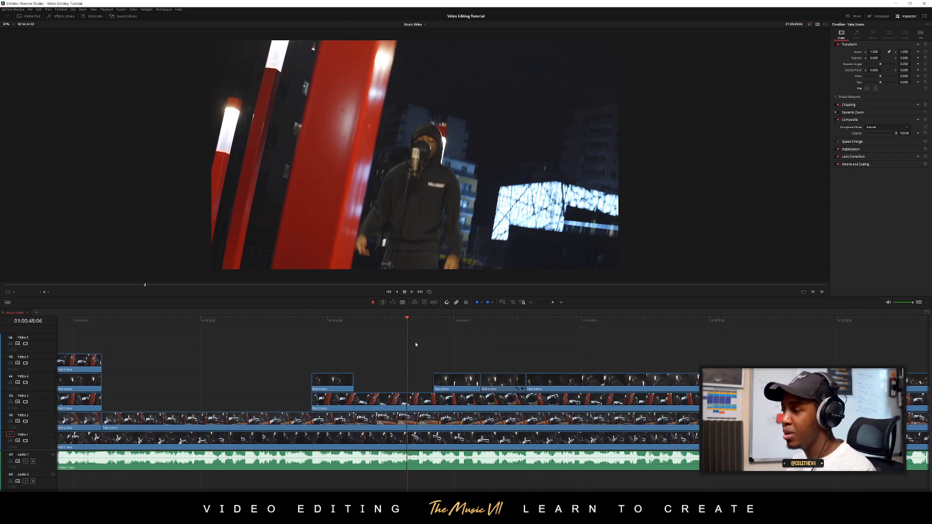
pyautogui.click(278, 322)
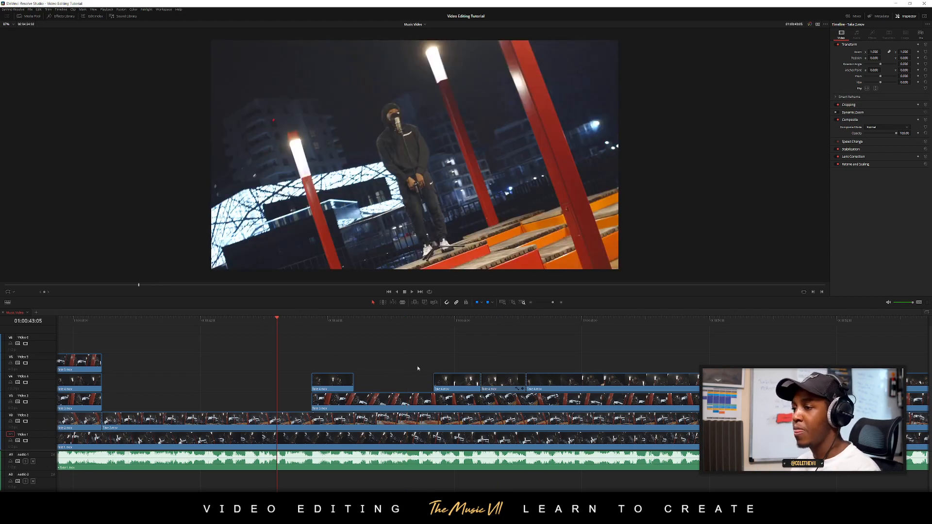
pyautogui.press('space')
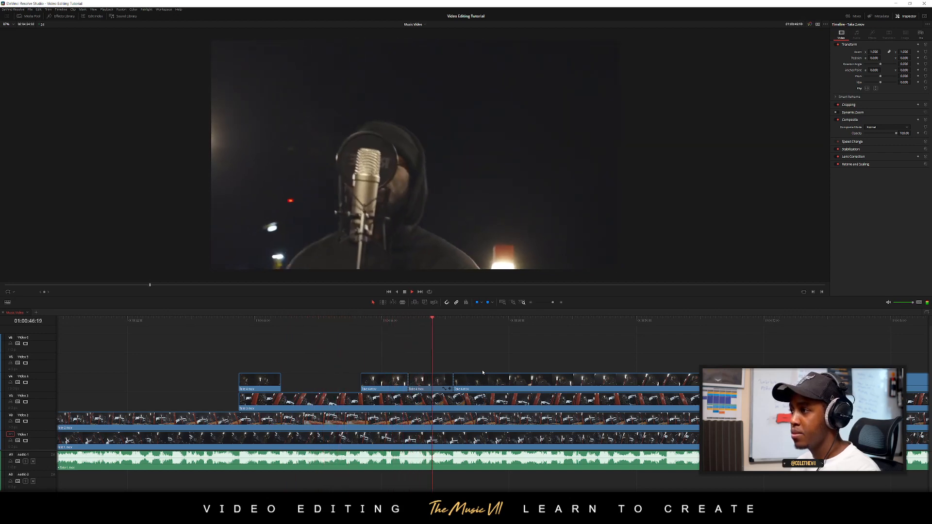
pyautogui.press('d')
pyautogui.moveTo(411, 321); pyautogui.dragTo(345, 322)
pyautogui.press('space')
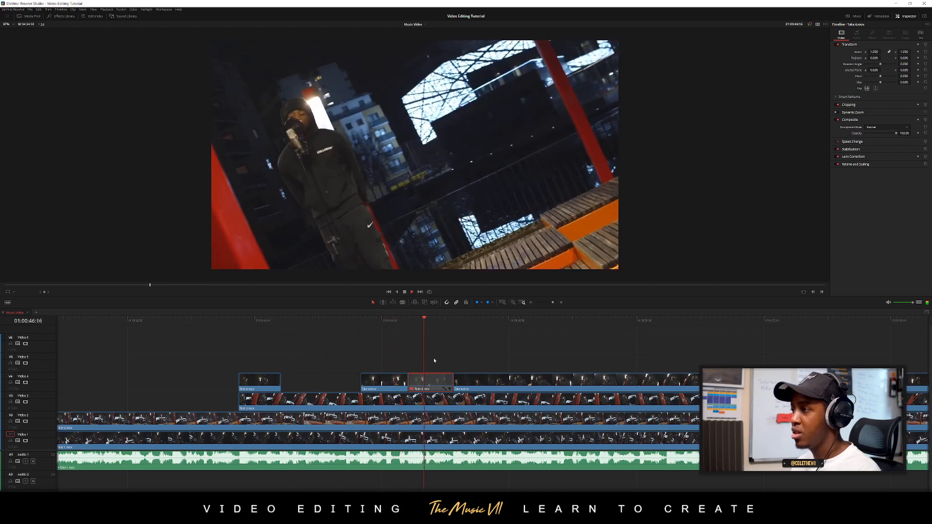
# Split the Video 4, Video 3 and Video 2 takes at 01:00:50:11, and trim the second pieces' starts to about 01:00:53:14
pyautogui.hscroll(2, 478, 365)
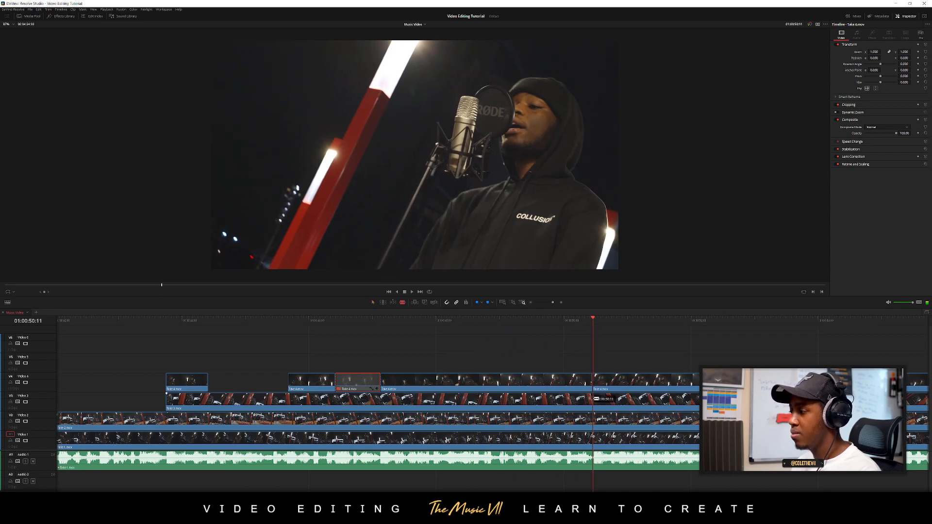
pyautogui.click(596, 399)
pyautogui.click(595, 418)
pyautogui.press('a')
pyautogui.moveTo(605, 358); pyautogui.dragTo(604, 416)
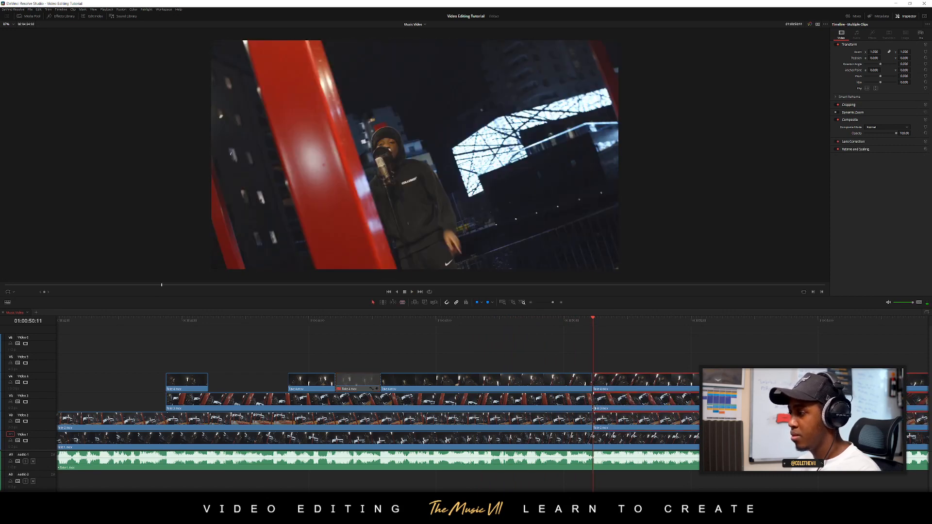
pyautogui.press('BackSpace')
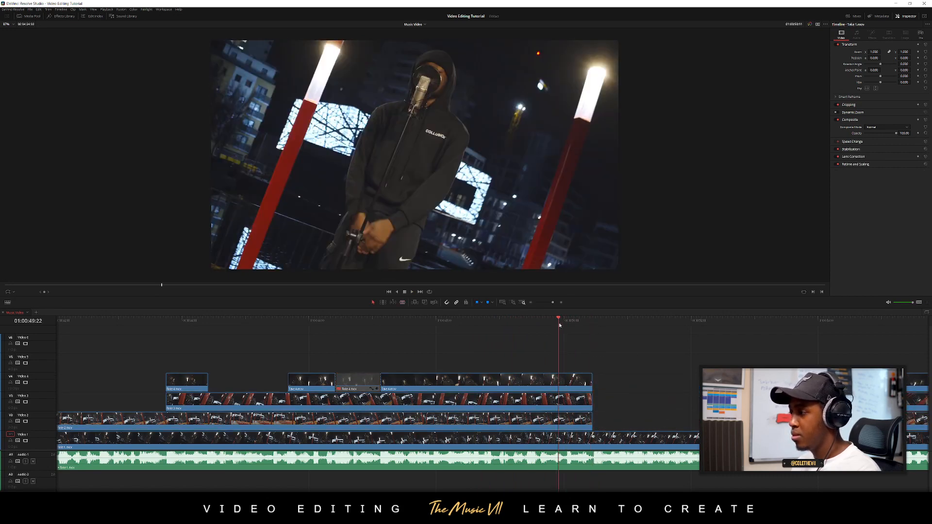
# Play across the gap, extend the later Video 3 piece's start back to 01:00:51:02, and play the new cut
pyautogui.press('space')
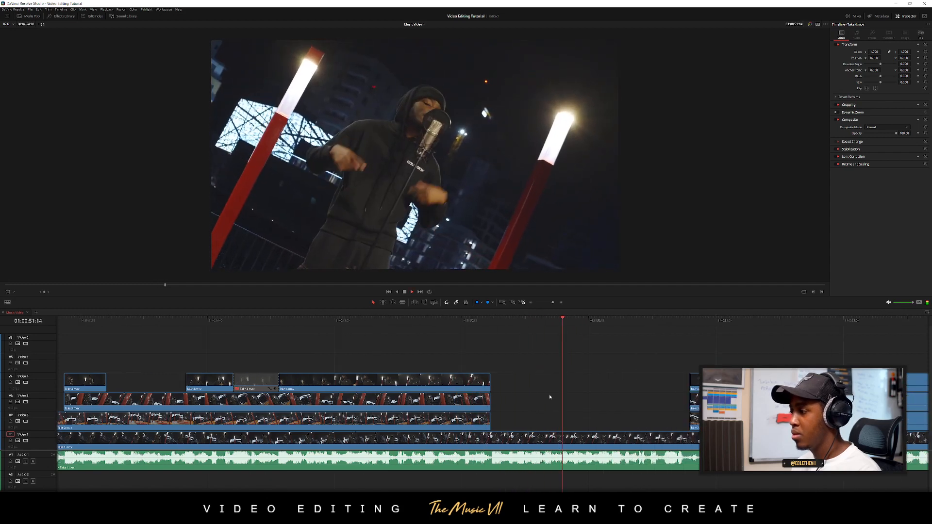
pyautogui.click(456, 325)
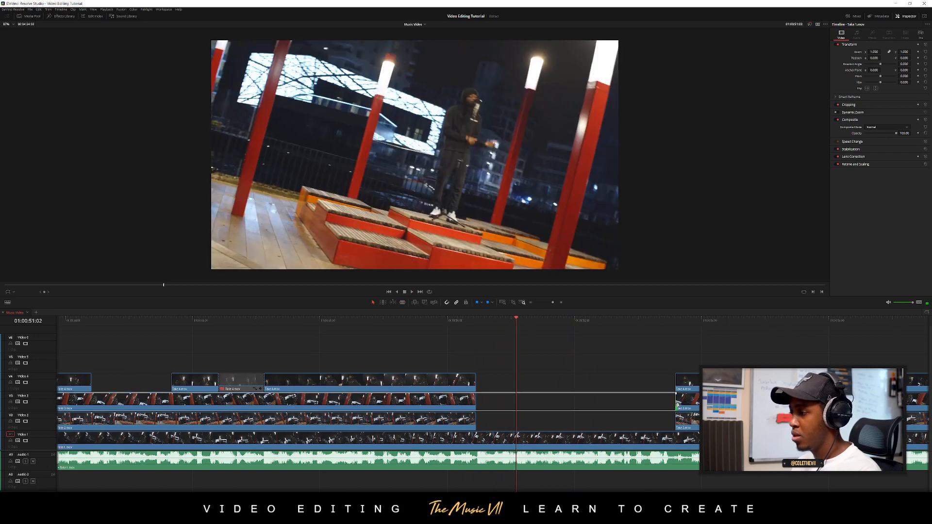
pyautogui.moveTo(677, 406); pyautogui.dragTo(517, 407)
pyautogui.click(465, 322)
pyautogui.press('space')
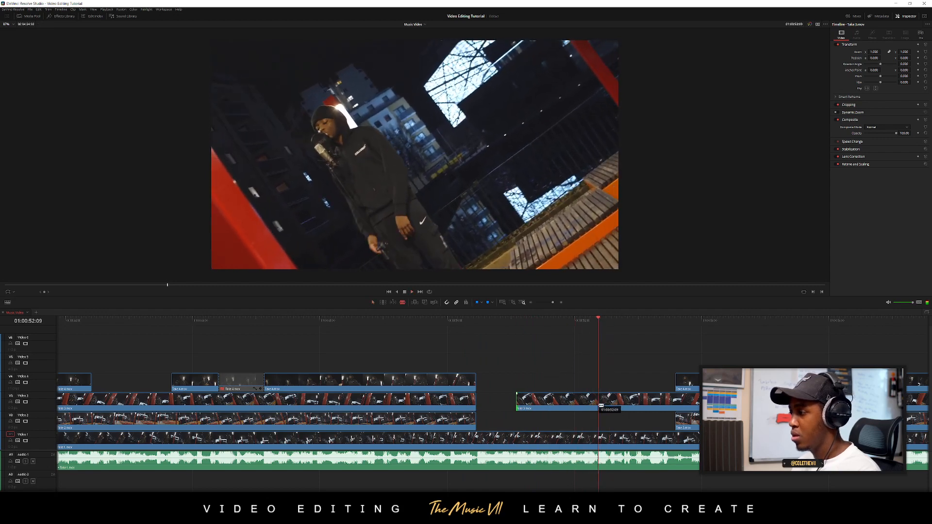
# Cut from Video 3 to Video 2 at 01:00:52:09 by splitting Video 3, trimming its second piece's start, and extending Video 2's start back
pyautogui.moveTo(601, 400); pyautogui.dragTo(599, 419)
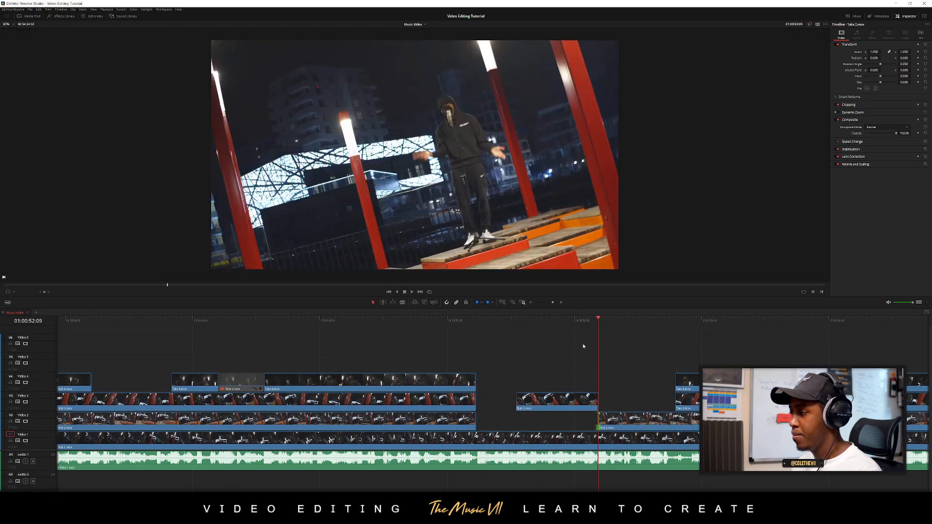
pyautogui.press('space')
pyautogui.click(392, 321)
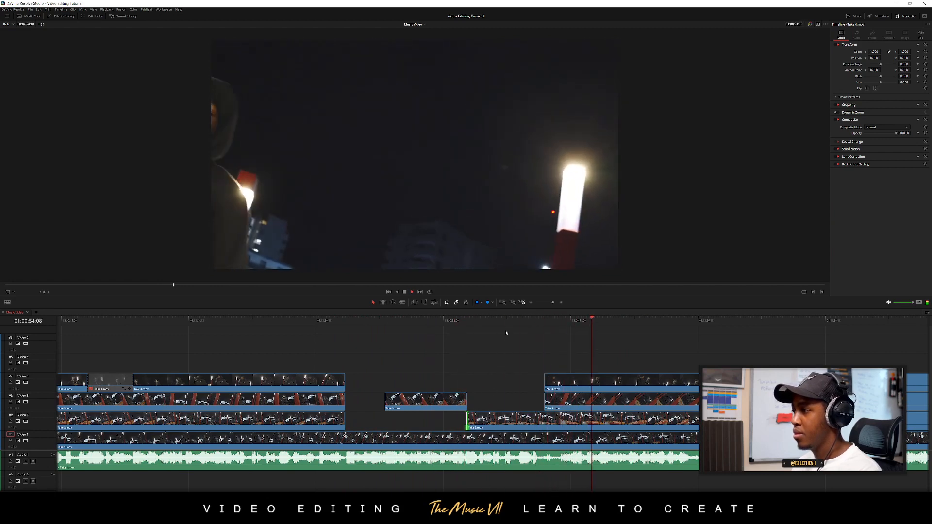
# Extend the later Video 4 piece's start back to 01:00:53:05 and play the section
pyautogui.click(495, 322)
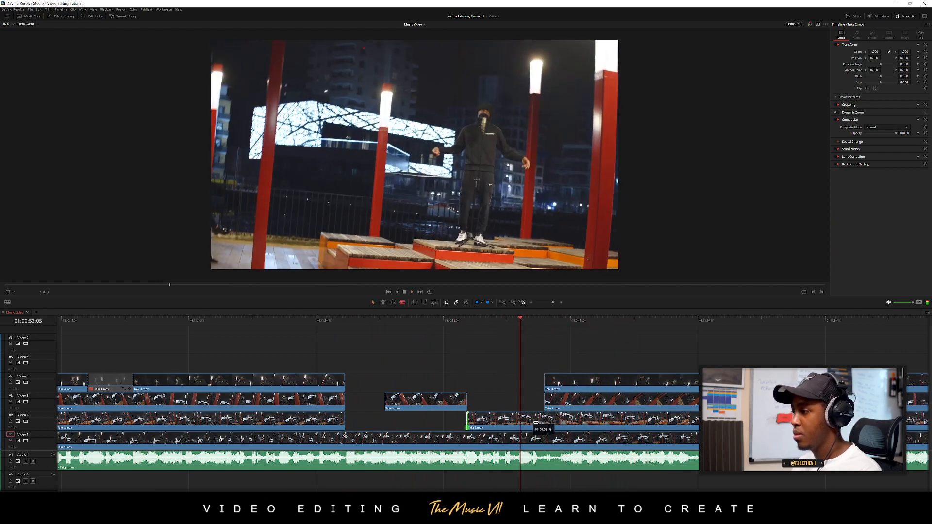
pyautogui.press('a')
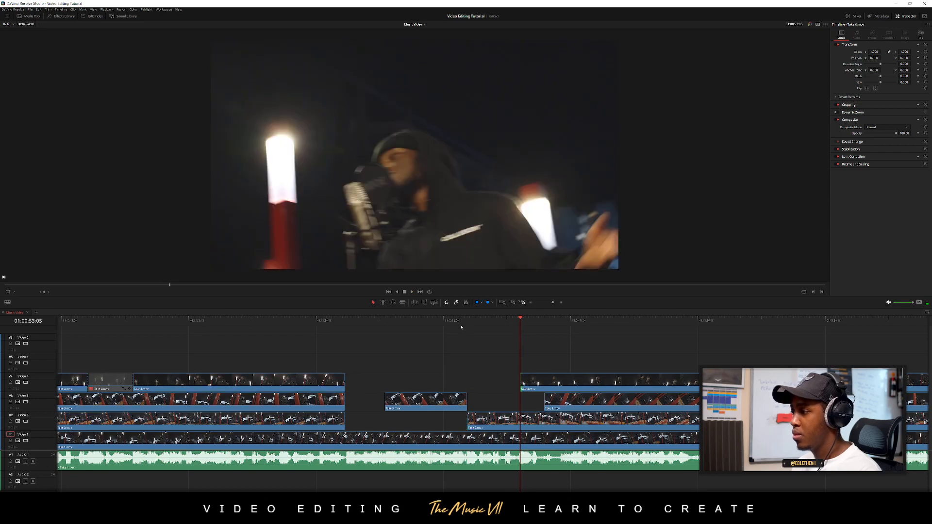
pyautogui.click(419, 321)
pyautogui.press('space')
pyautogui.hscroll(3, 464, 361)
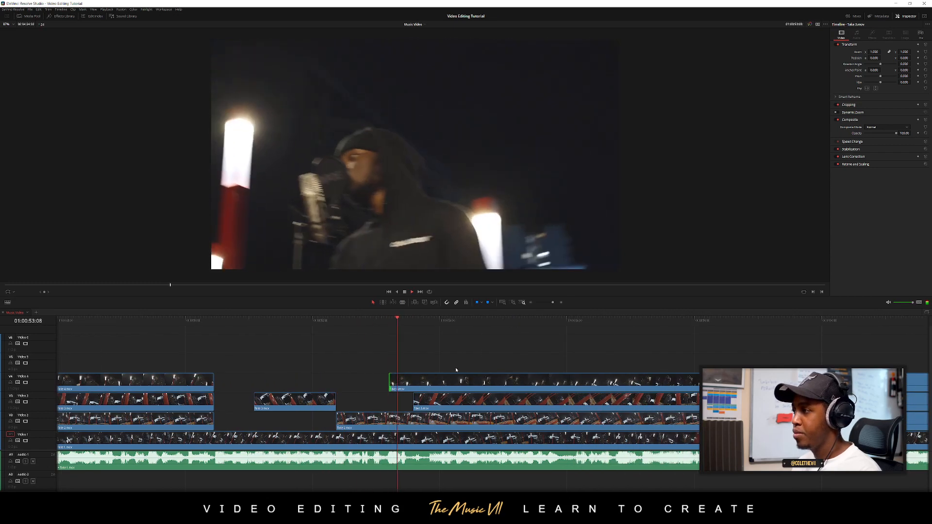
# Extend the later Video 3 piece's start back to 01:00:53:05, trim the Video 4 piece's start to about 01:00:55:06, and play the section
pyautogui.click(360, 321)
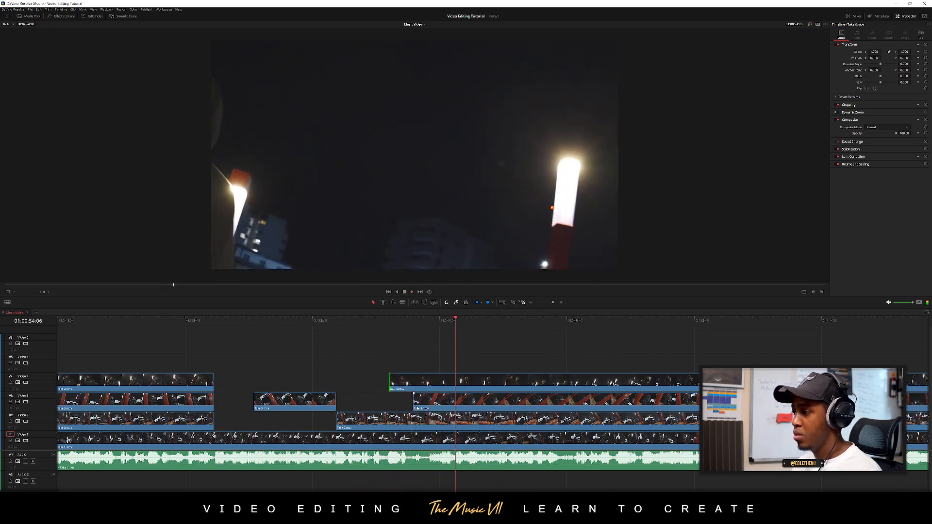
pyautogui.moveTo(414, 399); pyautogui.dragTo(521, 382)
pyautogui.click(365, 321)
pyautogui.press('space')
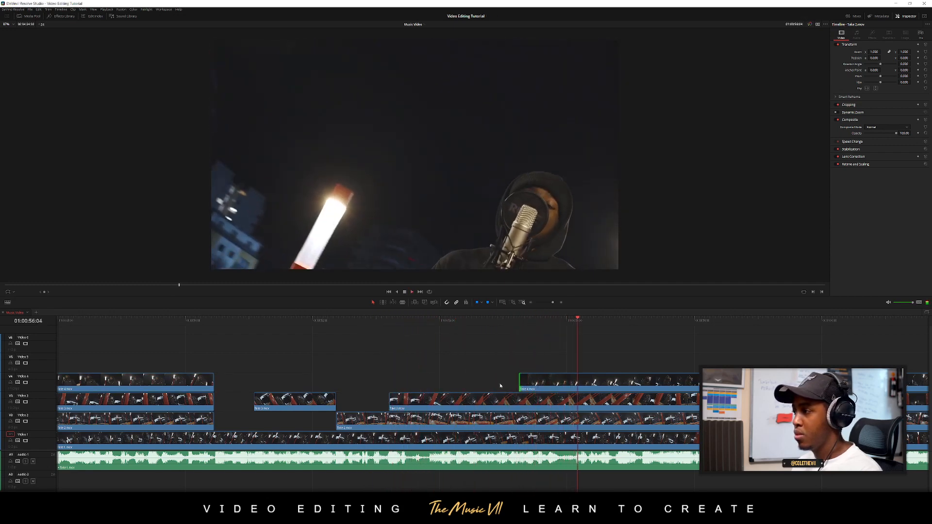
# Save the project, split the Video 4, 3 and 2 takes at 01:00:57:05, and trim the second pieces' starts to about 01:00:59:23
pyautogui.click(635, 327)
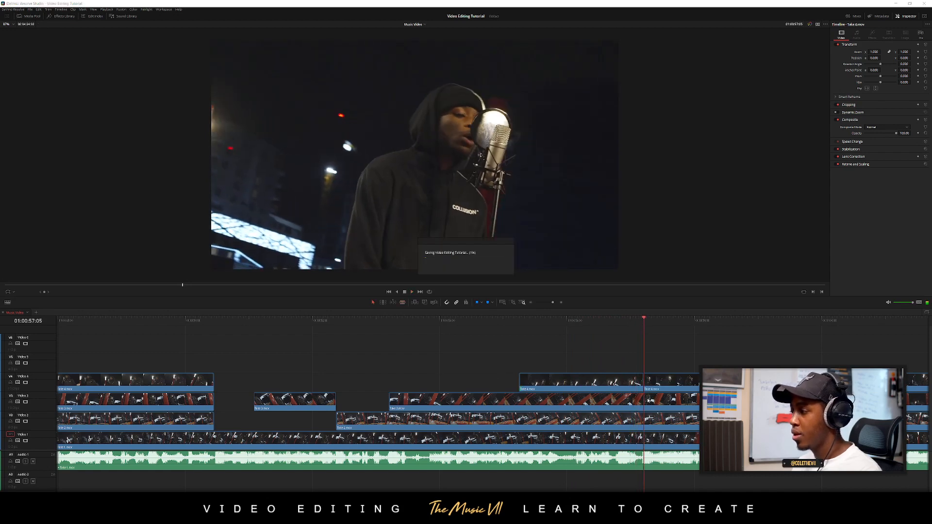
pyautogui.click(646, 402)
pyautogui.click(646, 420)
pyautogui.press('a')
pyautogui.moveTo(663, 366); pyautogui.dragTo(660, 424)
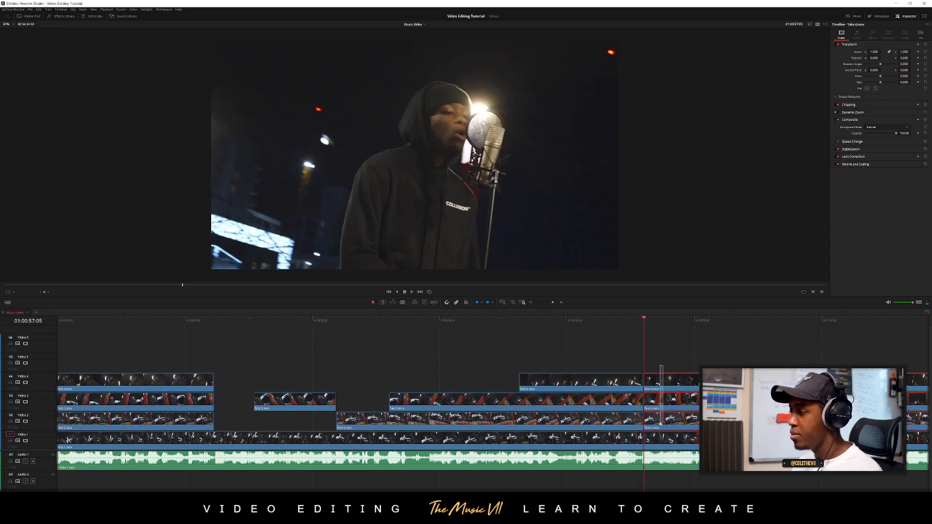
pyautogui.press('Delete')
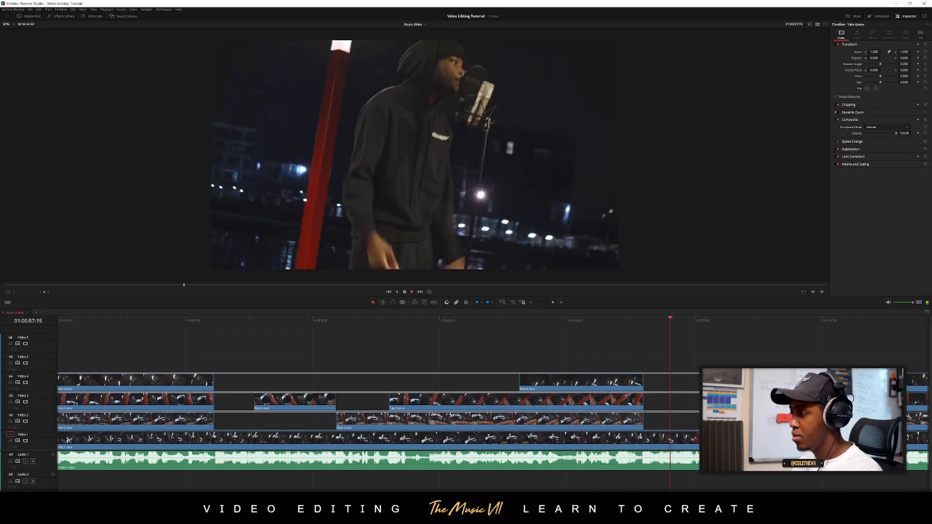
# Play the section after the 01:00:57:05 cut and the following stacked takes to check the edit and locate the next cut point
pyautogui.click(618, 327)
pyautogui.moveTo(618, 326); pyautogui.dragTo(558, 326)
pyautogui.moveTo(705, 413); pyautogui.dragTo(458, 421)
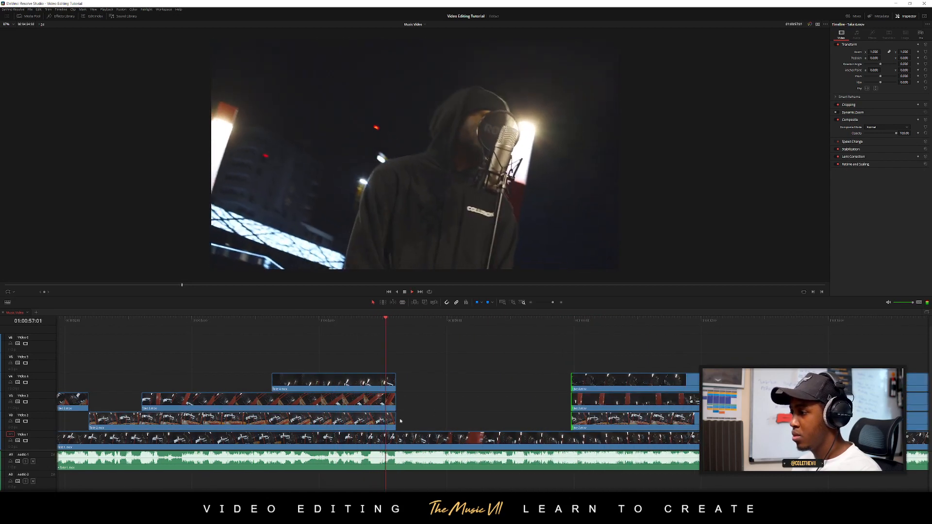
pyautogui.moveTo(577, 412); pyautogui.dragTo(416, 404)
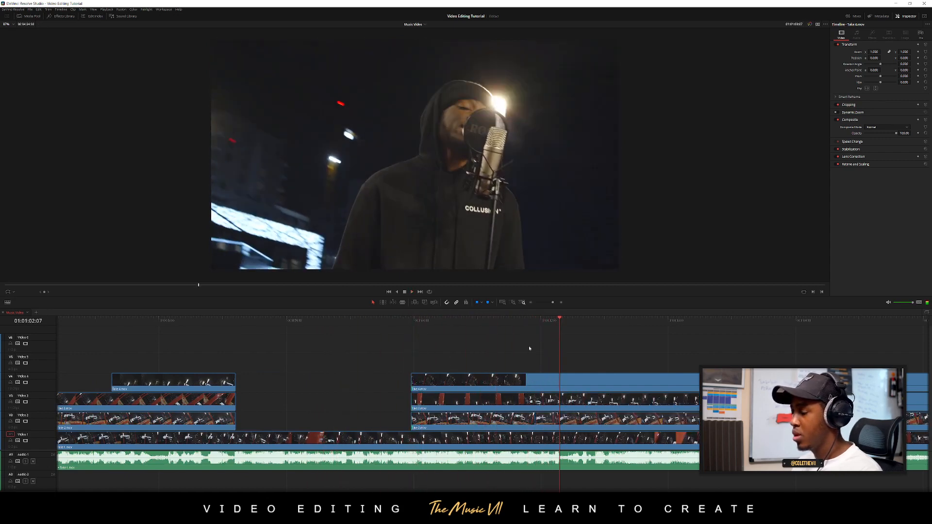
pyautogui.click(382, 321)
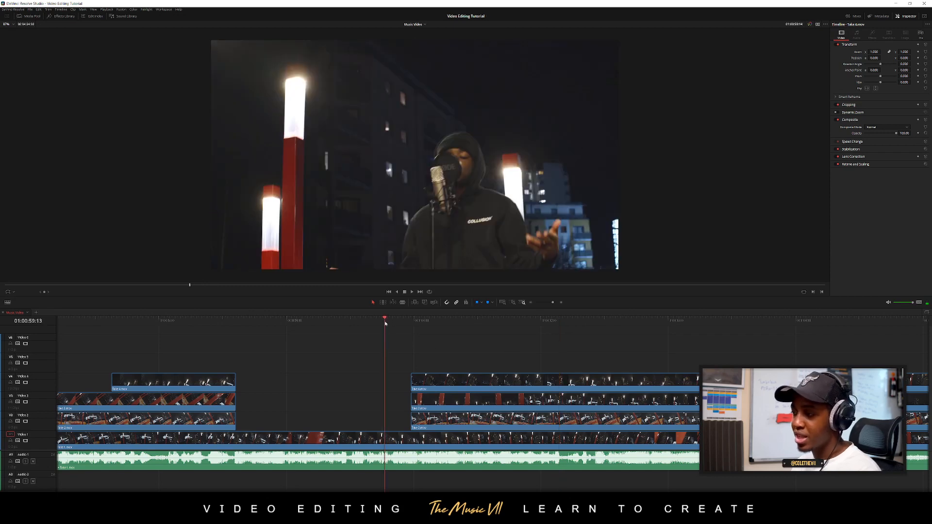
pyautogui.press('space')
pyautogui.click(348, 321)
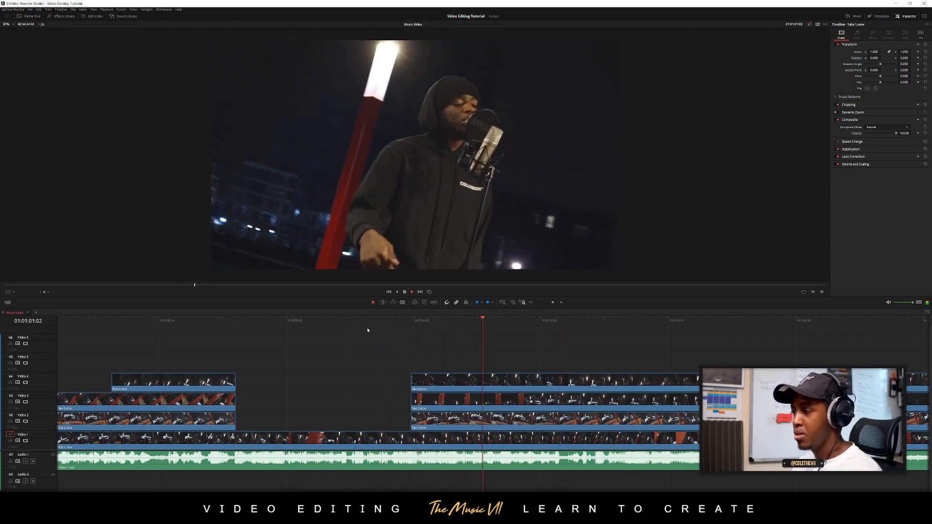
pyautogui.scroll(-4, 464, 351)
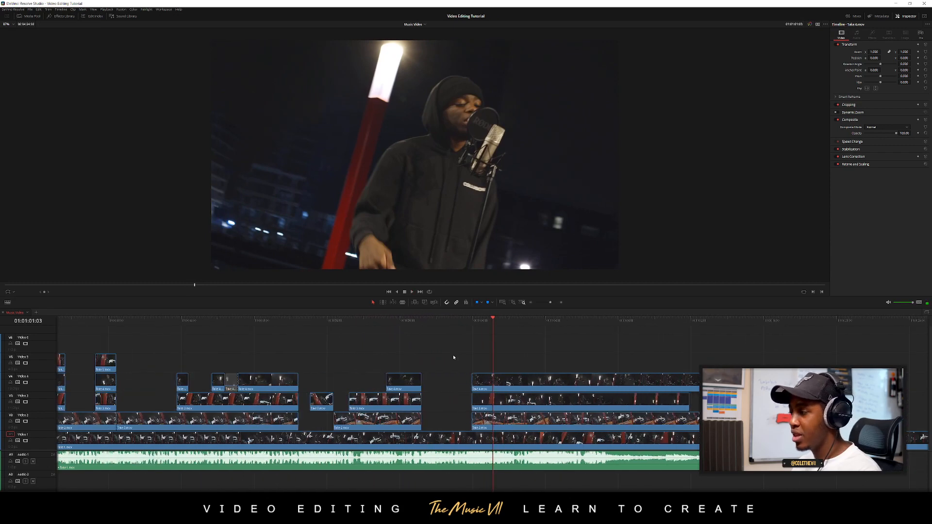
pyautogui.scroll(4, 448, 358)
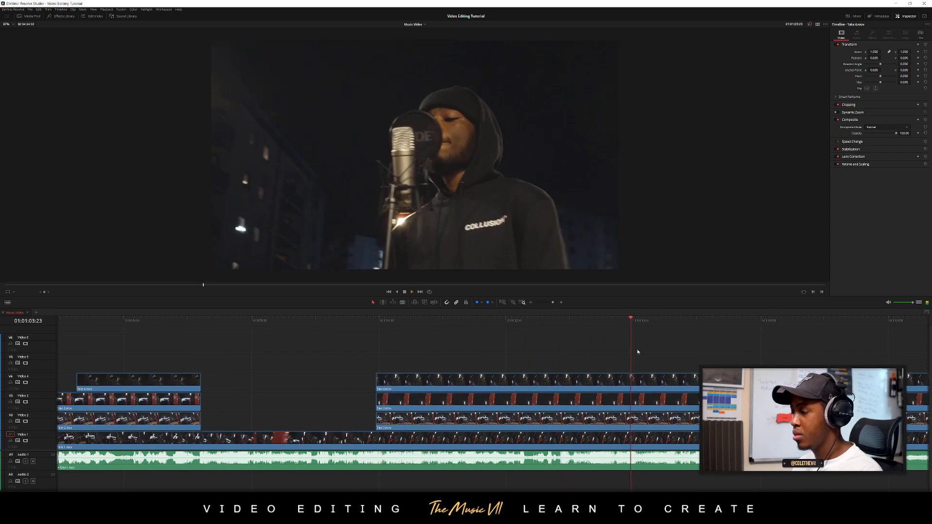
# Split the Video 4, Video 3 and Video 2 takes at 01:01:03:23, and trim the second pieces' starts to about 01:01:05:22
pyautogui.click(631, 380)
pyautogui.click(635, 402)
pyautogui.click(635, 420)
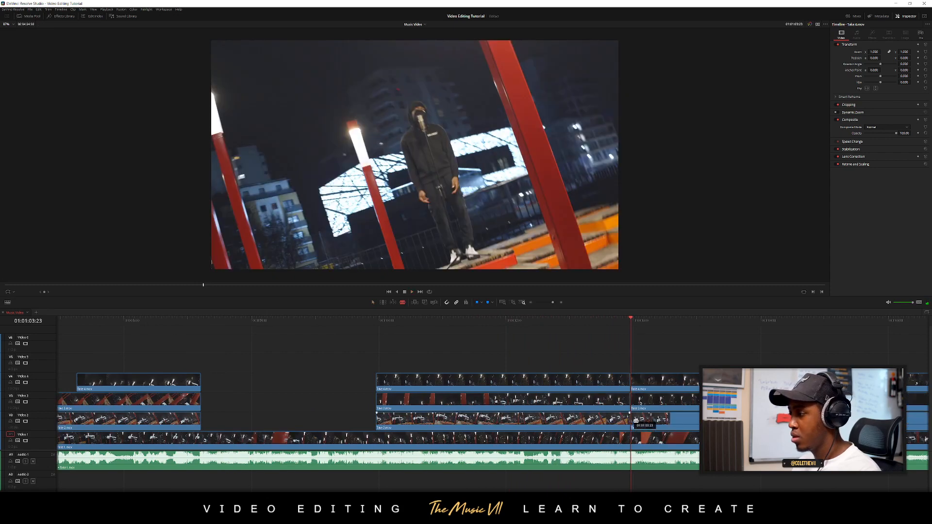
pyautogui.press('a')
pyautogui.moveTo(646, 358); pyautogui.dragTo(635, 445)
pyautogui.press('Delete')
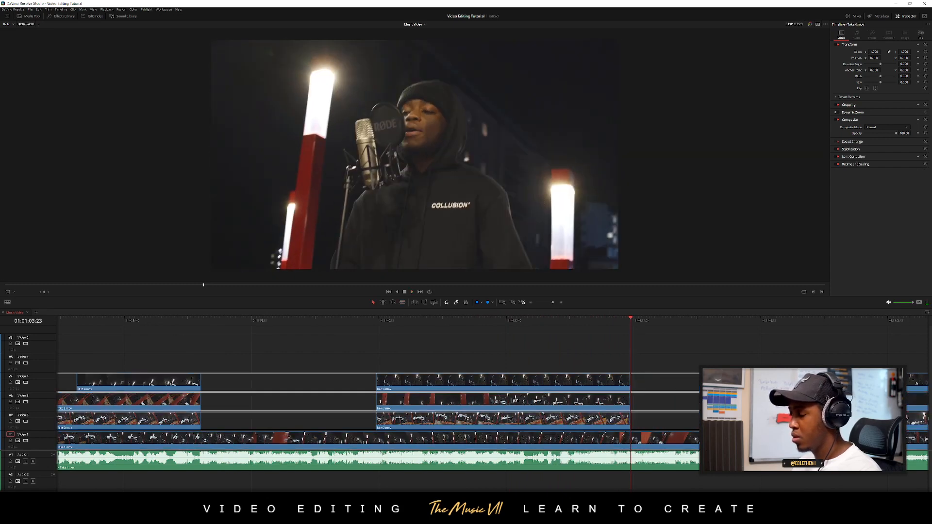
# Play across the 01:01:03:23 cut and the gap after it, and return the playhead to 01:01:05:19
pyautogui.click(605, 321)
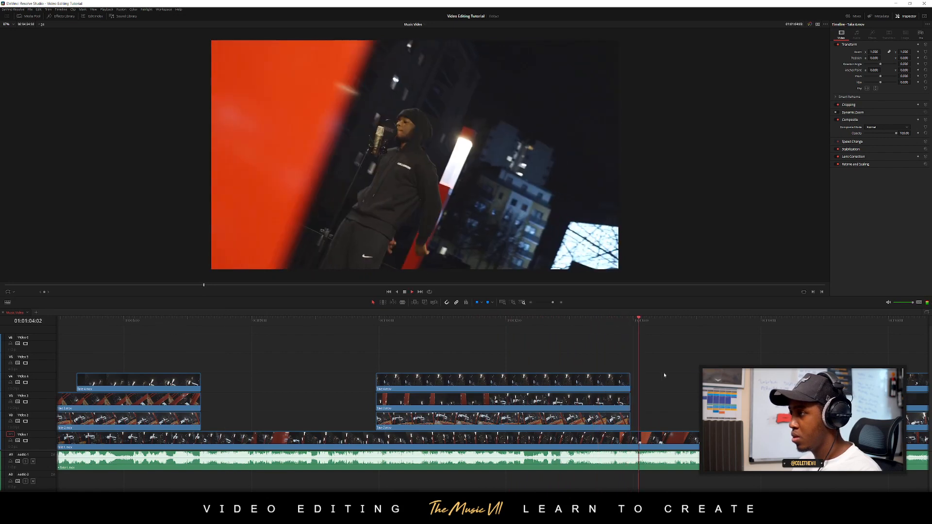
pyautogui.hscroll(1, 664, 372)
pyautogui.hscroll(1, 583, 384)
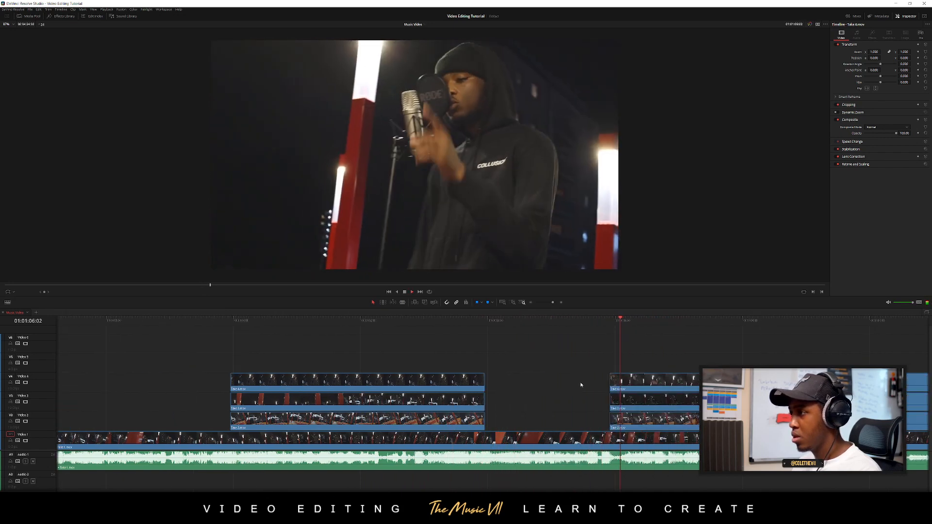
pyautogui.hscroll(5, 580, 383)
pyautogui.moveTo(500, 325); pyautogui.dragTo(529, 325)
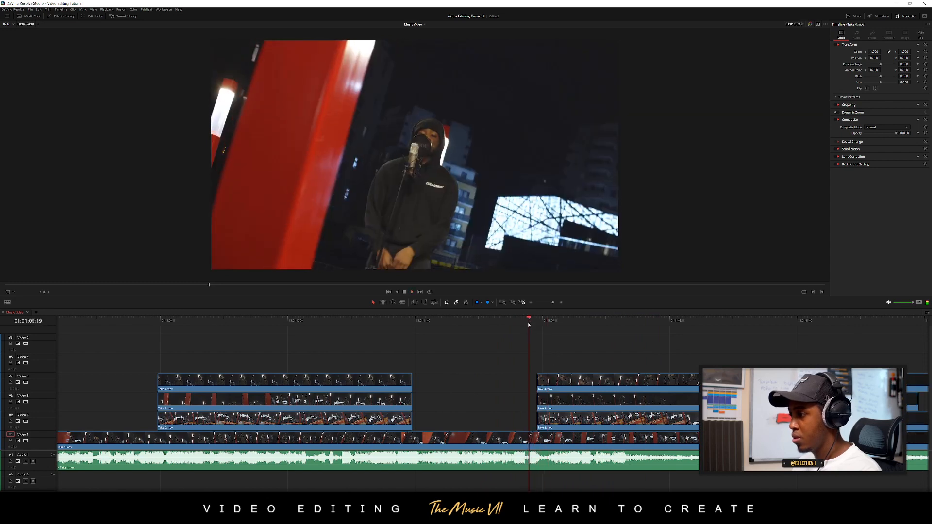
# Extend the last Video 2 take's start to 01:01:05:19, trim the Video 3 and 4 starts to about 01:01:09:10, and play across the cut
pyautogui.moveTo(538, 403); pyautogui.dragTo(531, 417)
pyautogui.moveTo(546, 349); pyautogui.dragTo(769, 382)
pyautogui.click(487, 320)
pyautogui.press('space')
pyautogui.hscroll(2, 535, 383)
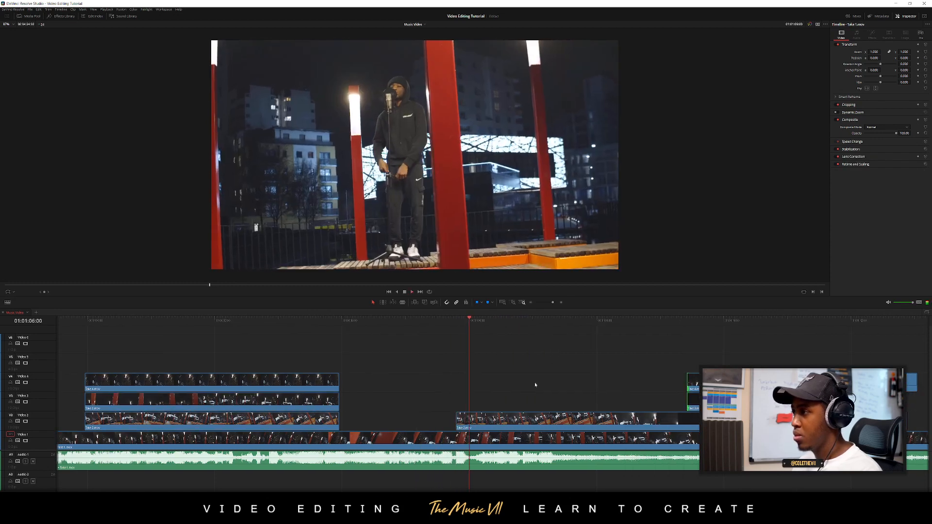
pyautogui.hscroll(4, 535, 383)
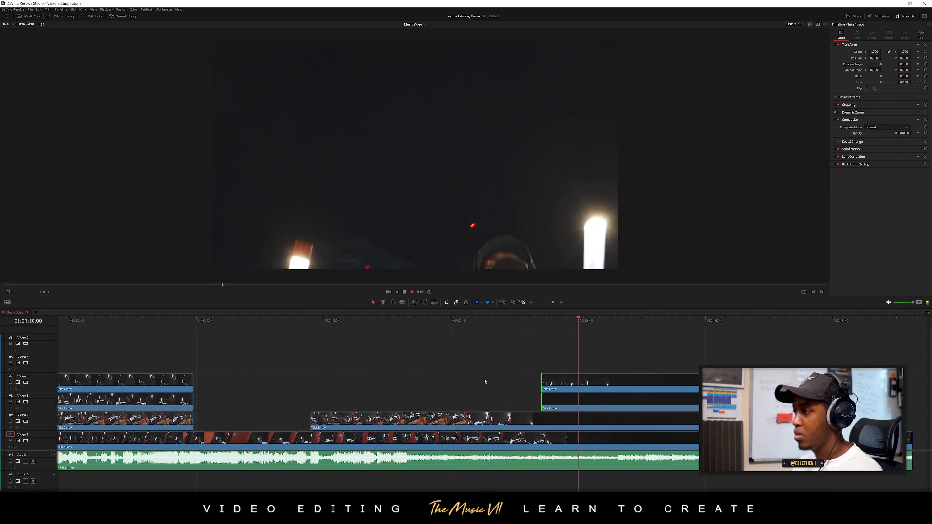
pyautogui.press('space')
# Delete the last Video 4 and Video 3 takes above the final Video 2 take
pyautogui.click(563, 383)
pyautogui.press('Delete')
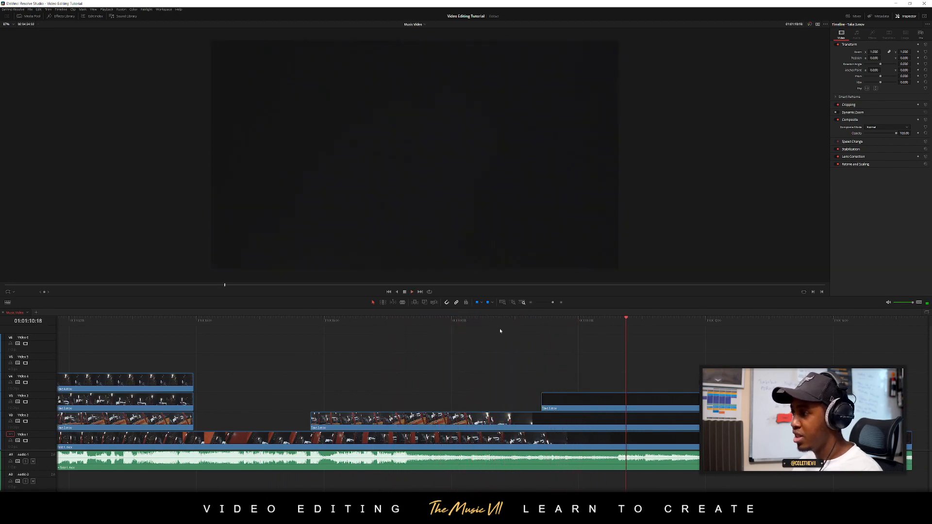
pyautogui.click(478, 321)
pyautogui.click(570, 399)
pyautogui.press('Delete')
# Split the Slow Motion clip at 01:01:49:07, remove its first part, and place the remainder on Video 3 above the final Video 2 take
pyautogui.scroll(-2, 577, 398)
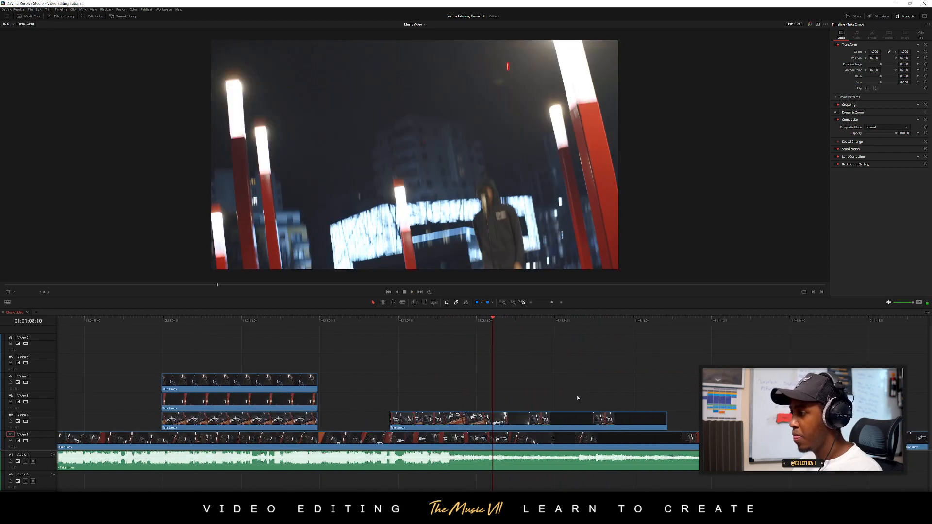
pyautogui.scroll(-3, 577, 398)
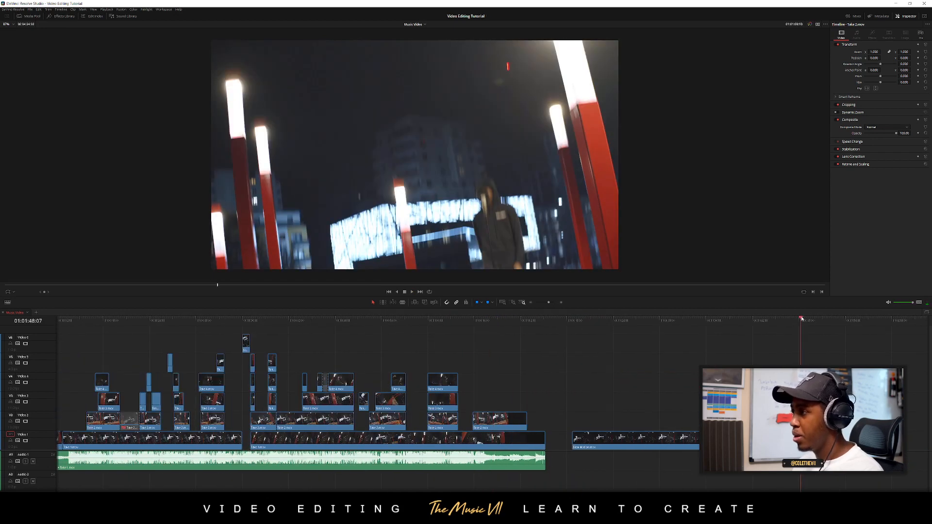
pyautogui.press('space')
pyautogui.press('space')
pyautogui.press('b')
pyautogui.click(808, 439)
pyautogui.press('a')
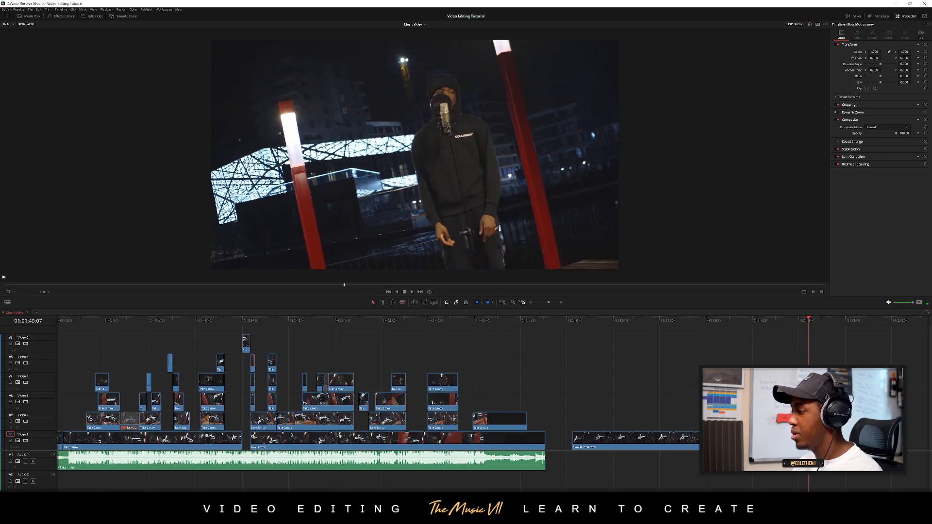
pyautogui.moveTo(604, 440); pyautogui.dragTo(505, 404)
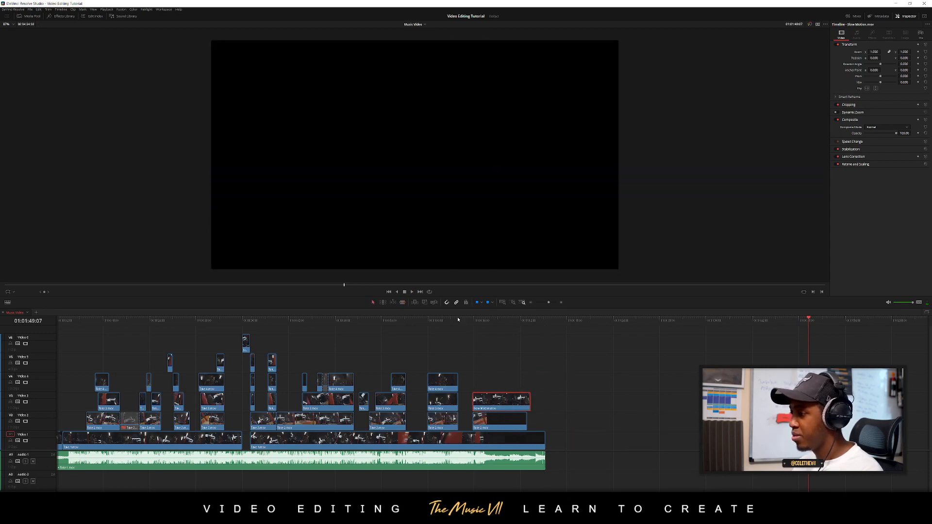
# Play the transition into the Slow Motion clip and shift that clip to start at about 01:01:07:06
pyautogui.click(458, 319)
pyautogui.press('space')
pyautogui.scroll(3, 573, 383)
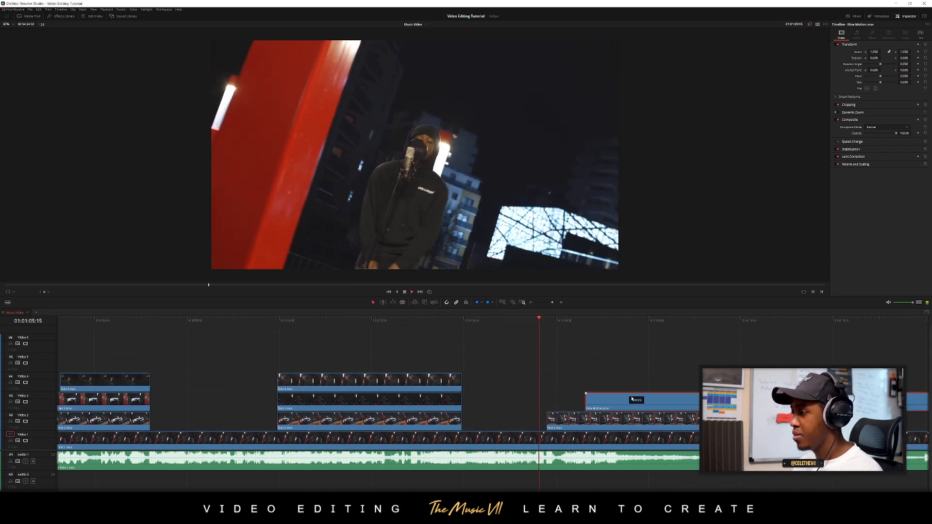
pyautogui.moveTo(632, 399); pyautogui.dragTo(637, 392)
pyautogui.click(663, 362)
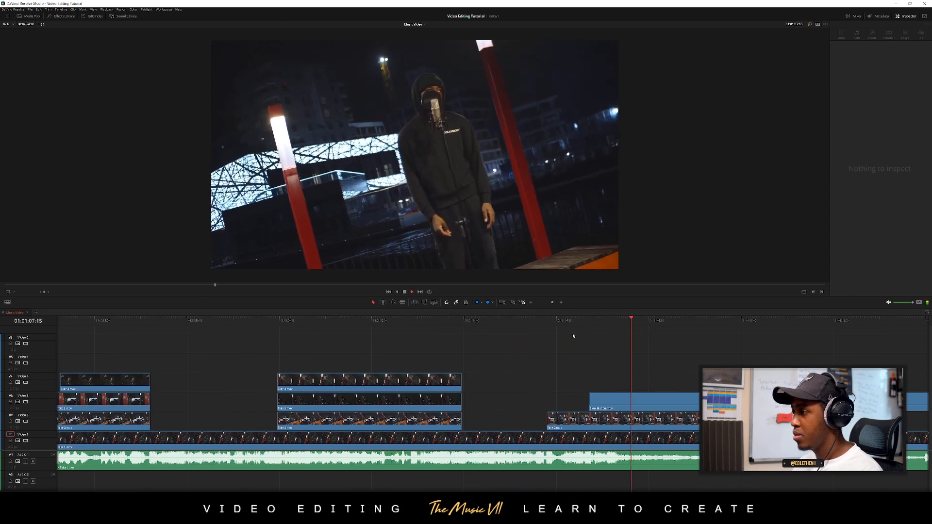
pyautogui.click(614, 399)
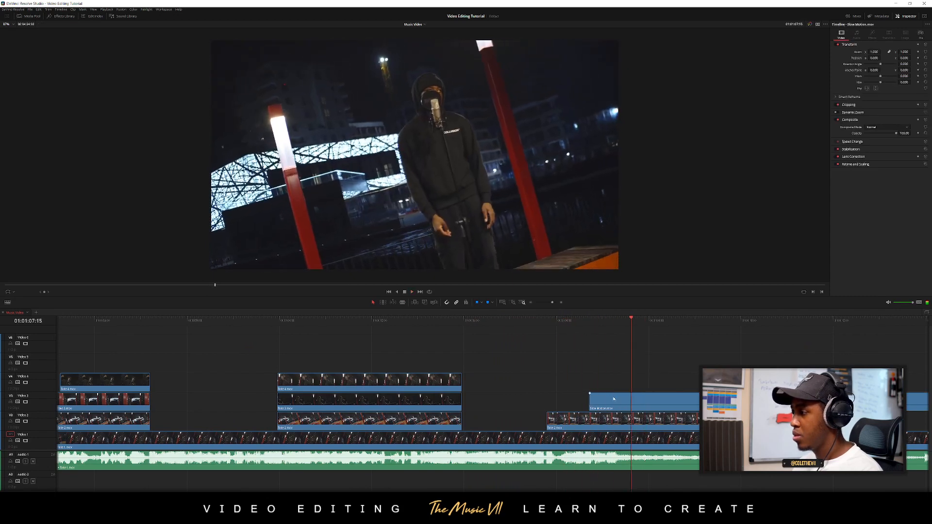
pyautogui.moveTo(614, 399); pyautogui.dragTo(639, 399)
# Move the Slow Motion clip to start at about 01:01:06:14, fade it in over about 17 frames, and play the transition
pyautogui.moveTo(535, 320); pyautogui.dragTo(501, 321)
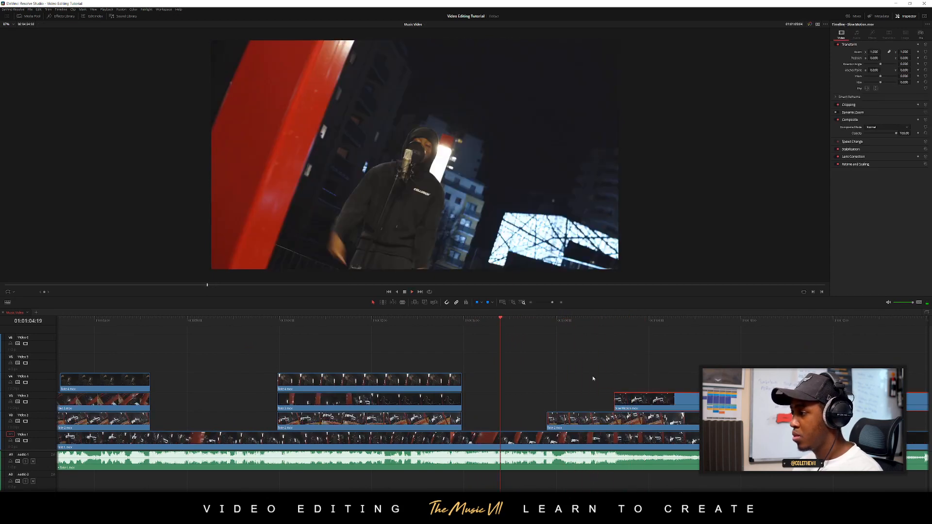
pyautogui.scroll(2, 636, 394)
pyautogui.hscroll(4, 560, 365)
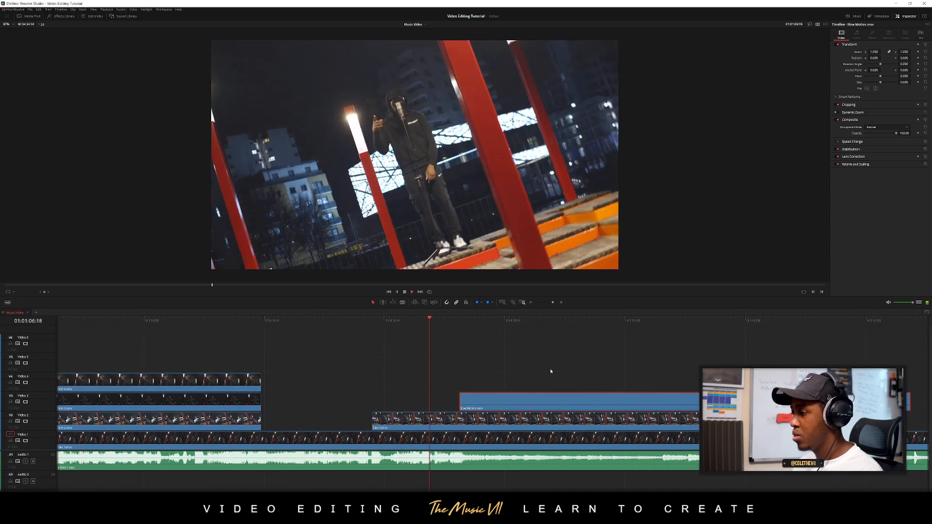
pyautogui.moveTo(475, 394); pyautogui.dragTo(420, 395)
pyautogui.click(443, 321)
pyautogui.click(455, 379)
pyautogui.press('space')
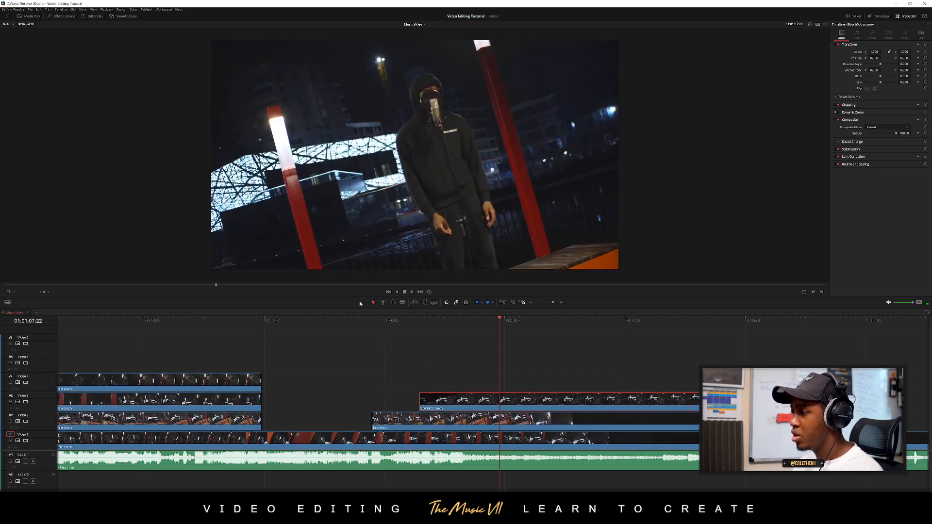
pyautogui.click(392, 321)
pyautogui.press('space')
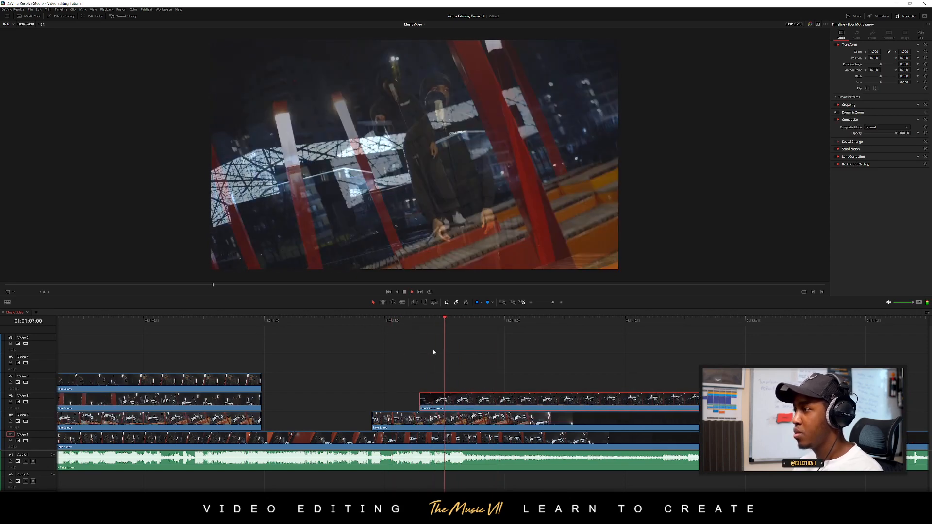
# Play on through the Slow Motion clip and trim the end of the Video 2 take beneath it to about 01:01:08:11
pyautogui.click(566, 375)
pyautogui.scroll(-2, 535, 370)
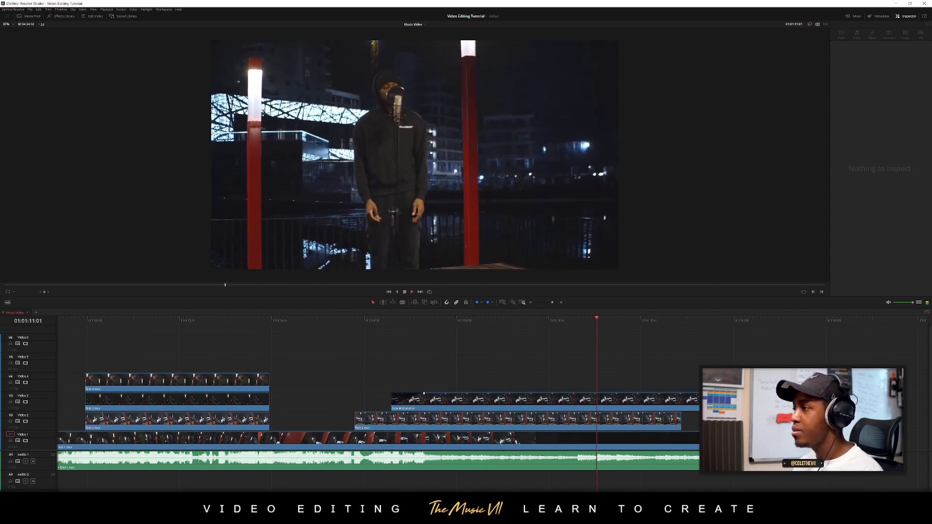
pyautogui.press('space')
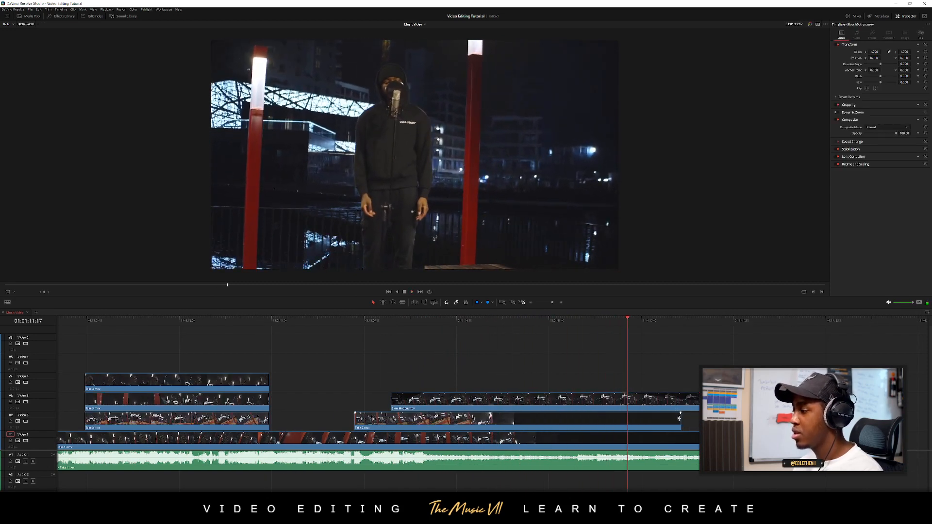
pyautogui.moveTo(680, 420); pyautogui.dragTo(477, 421)
pyautogui.press('space')
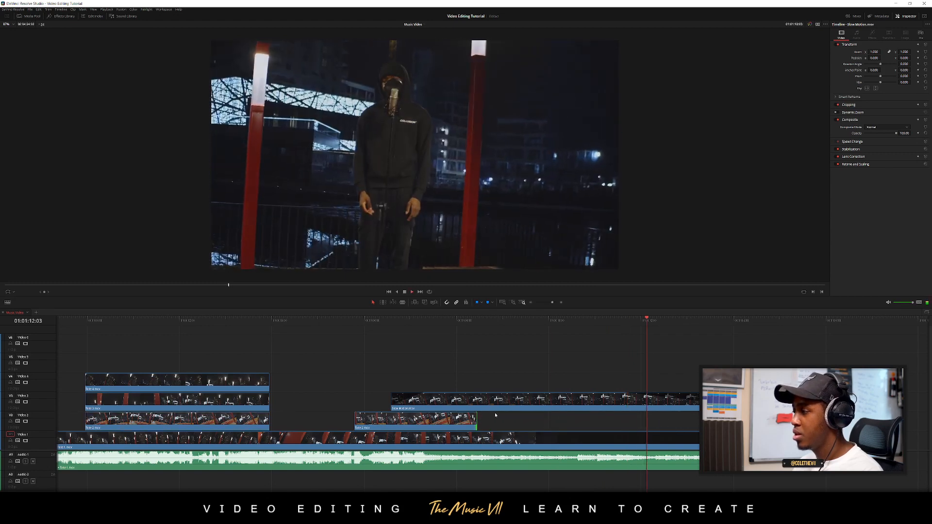
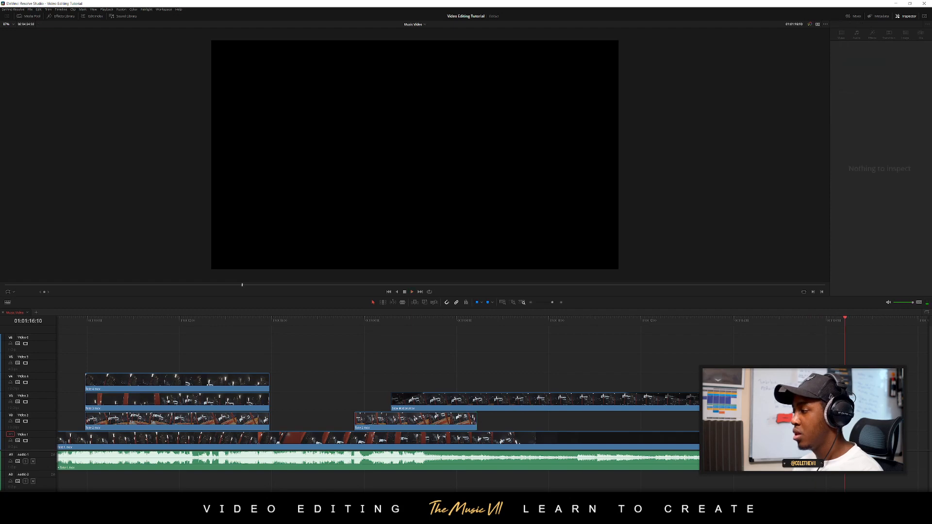
# Play through the ending and delete the two leftover Slow Motion clips on Video 1 beyond the end of the song
pyautogui.moveTo(831, 452); pyautogui.dragTo(559, 430)
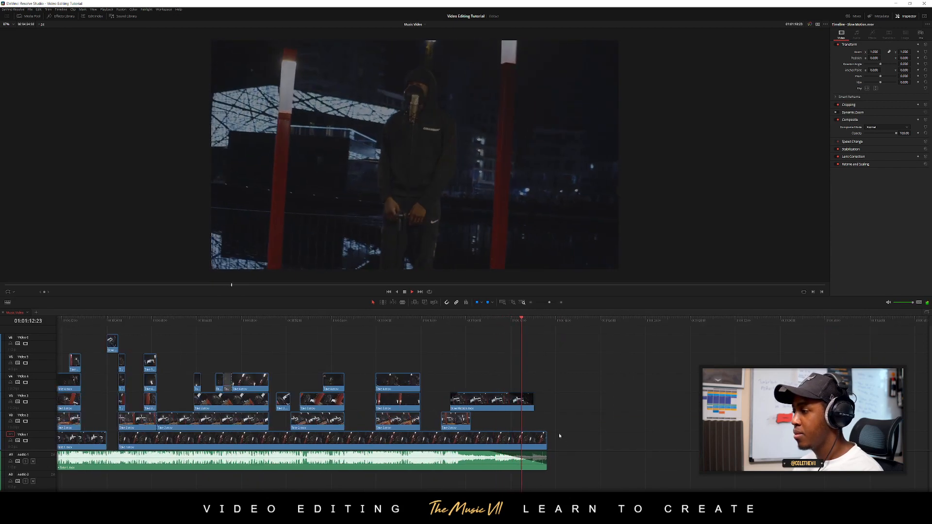
pyautogui.scroll(-6, 374, 406)
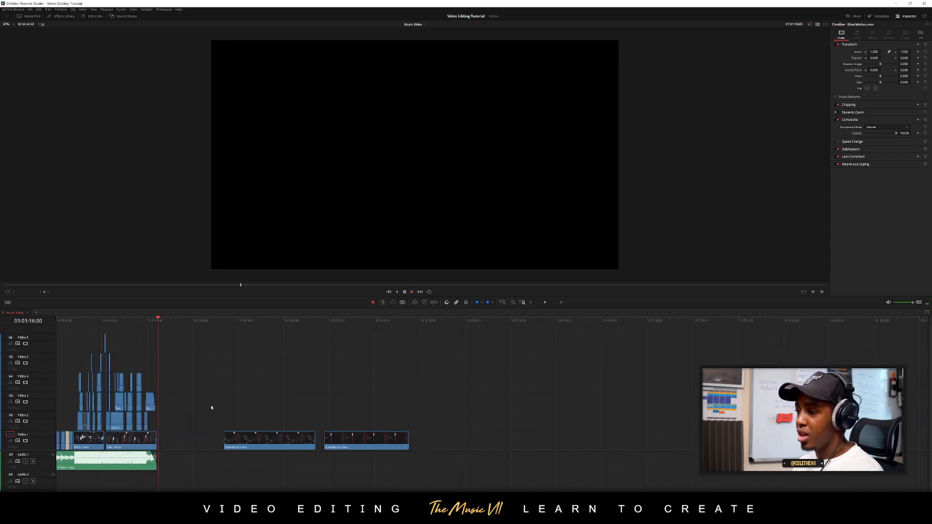
pyautogui.moveTo(219, 409); pyautogui.dragTo(395, 480)
pyautogui.press('Delete')
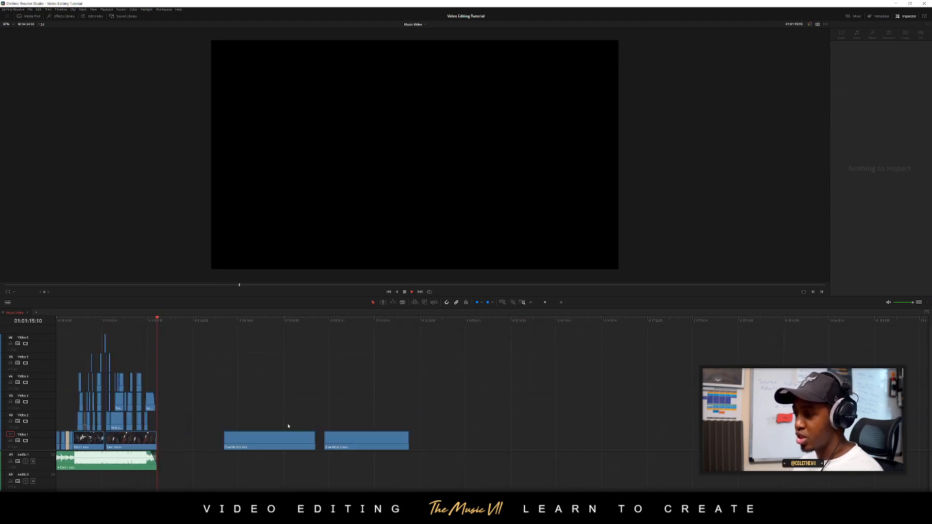
pyautogui.moveTo(254, 410); pyautogui.dragTo(407, 454)
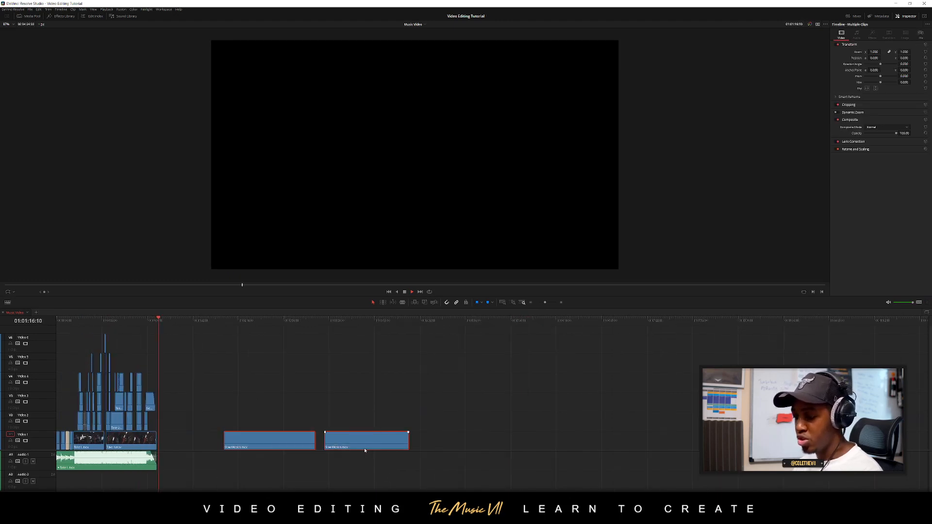
pyautogui.press('Delete')
pyautogui.press('Home')
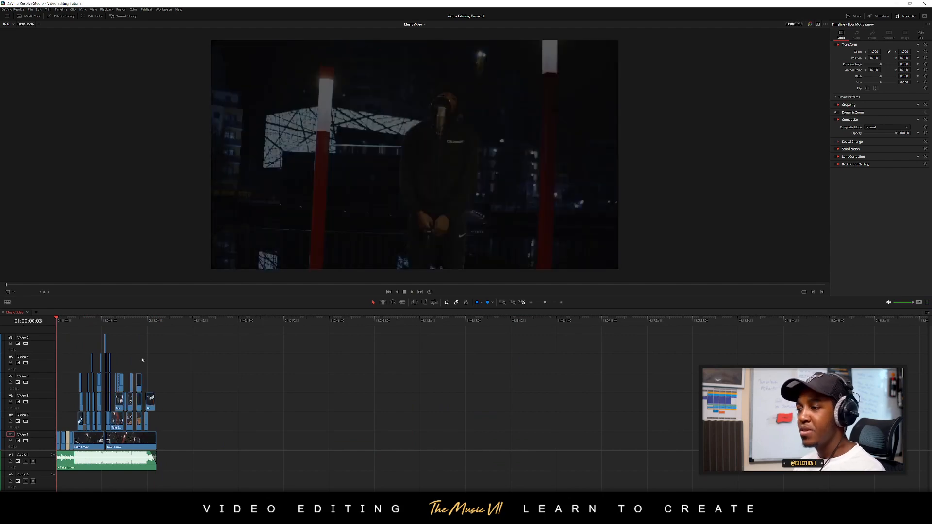
pyautogui.scroll(6, 151, 368)
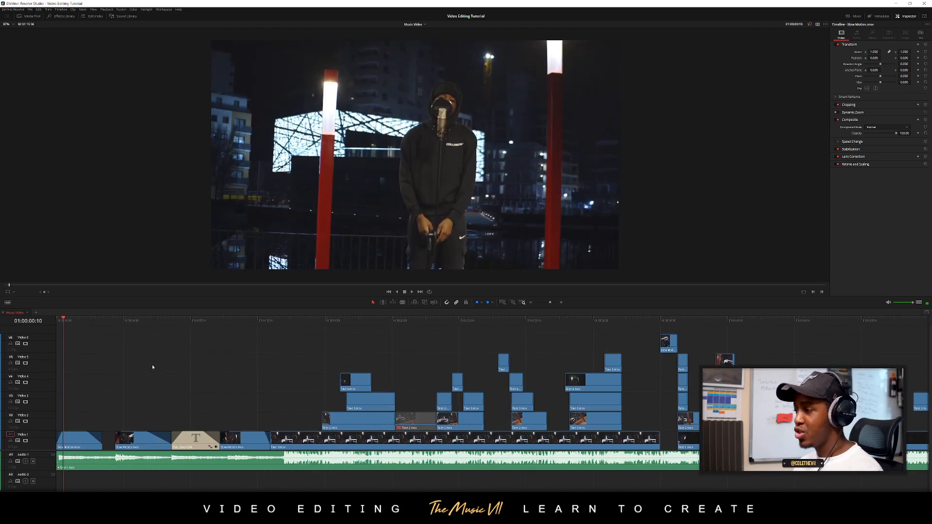
pyautogui.scroll(-2, 152, 368)
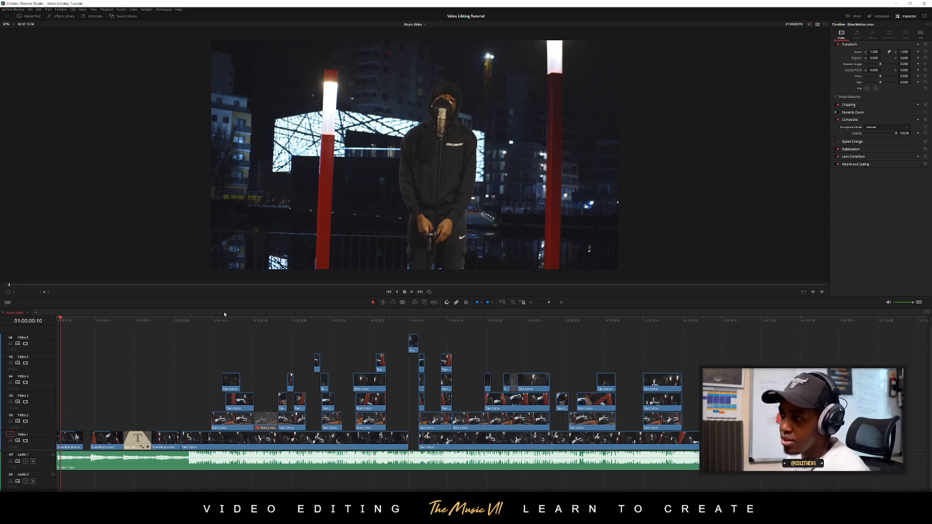
pyautogui.scroll(4, 623, 370)
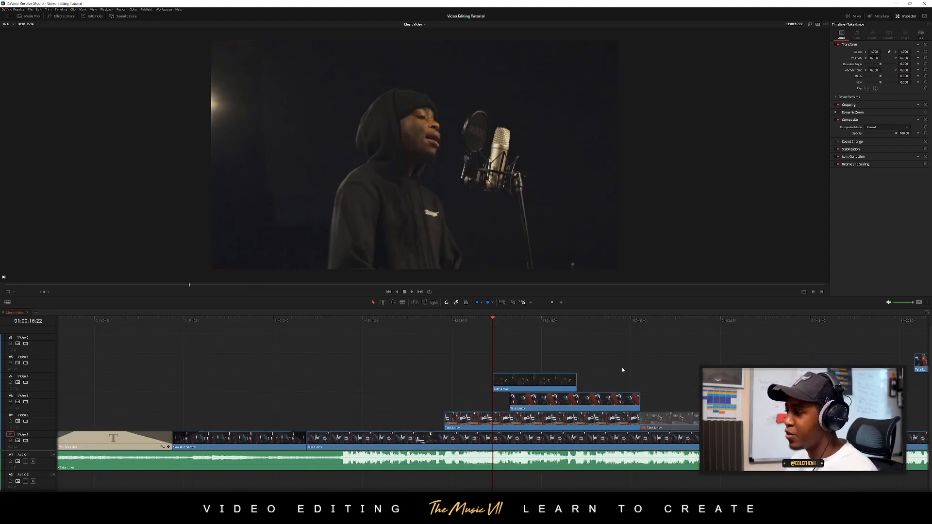
pyautogui.scroll(-6, 545, 378)
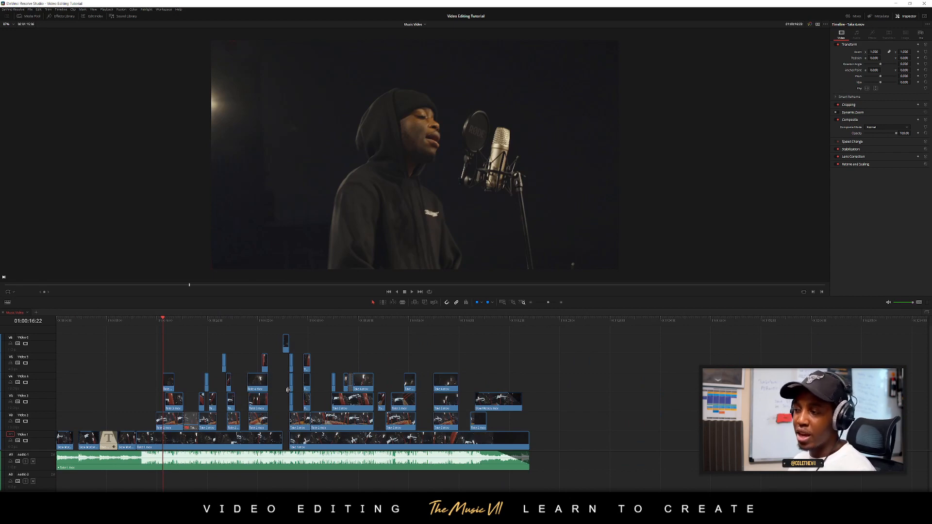
pyautogui.scroll(3, 360, 411)
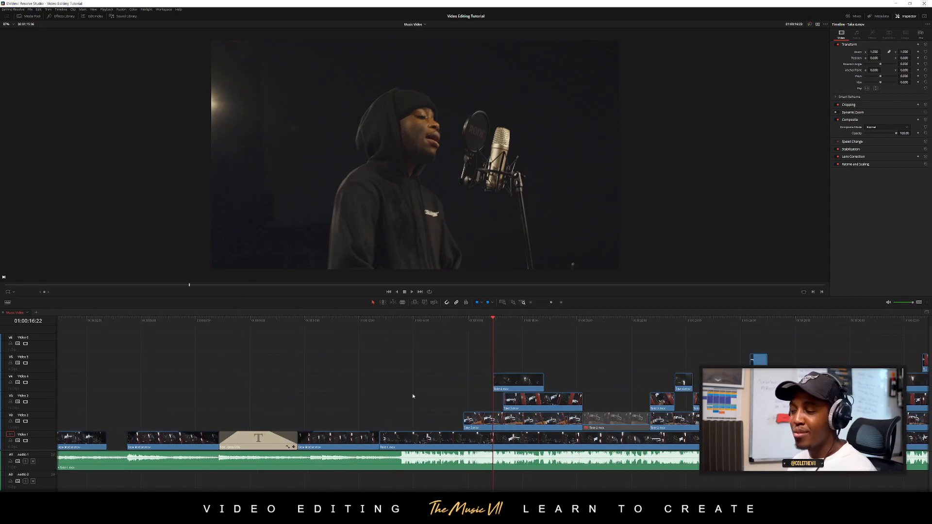
pyautogui.scroll(-4, 413, 397)
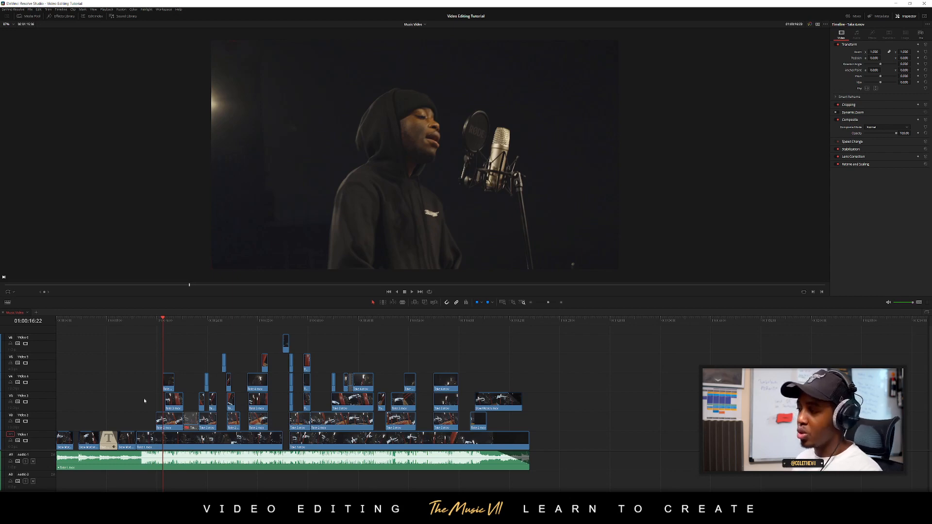
# Return the playhead to 01:00:00:00 and play the whole music video in full-screen view
pyautogui.moveTo(284, 321); pyautogui.dragTo(35, 328)
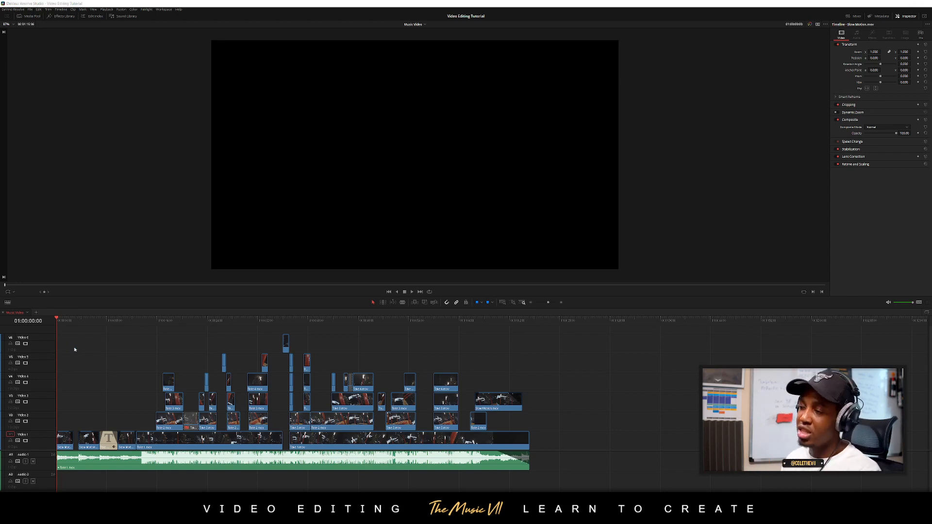
pyautogui.hotkey('ctrl', 'f')
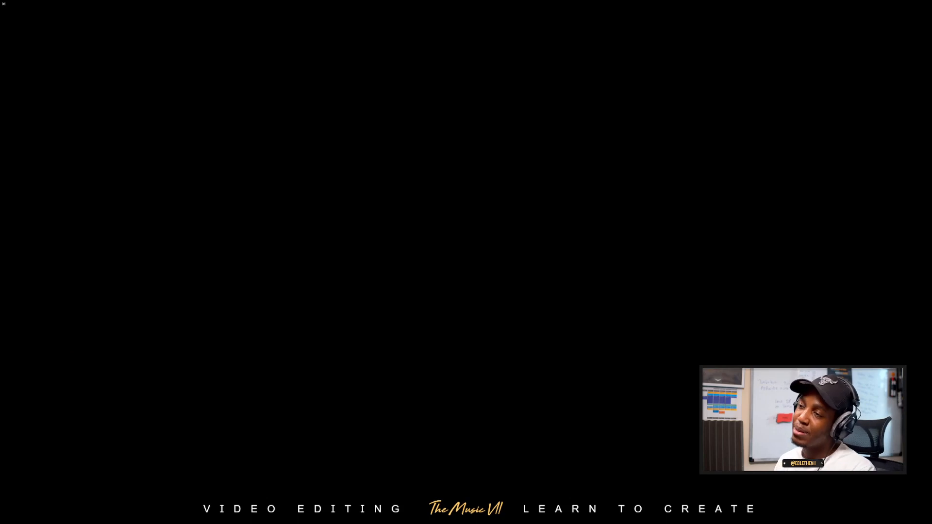
pyautogui.press('space')
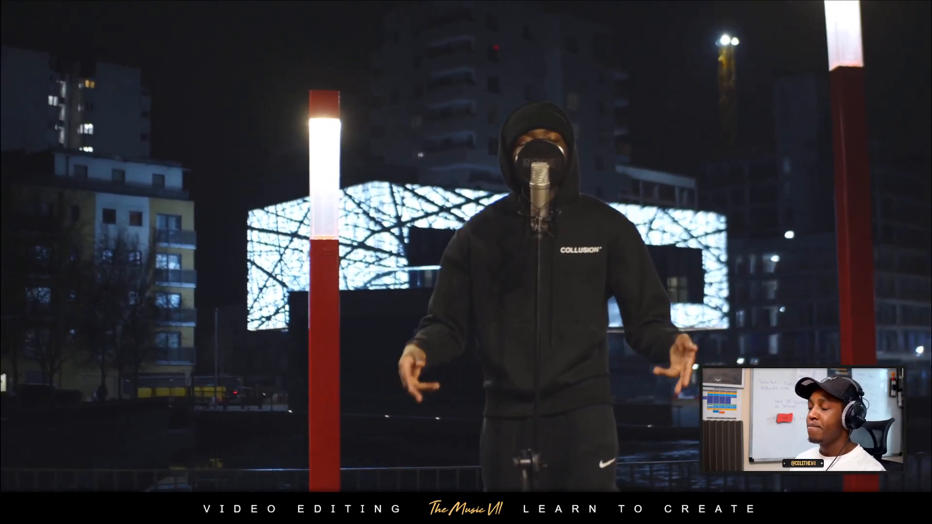